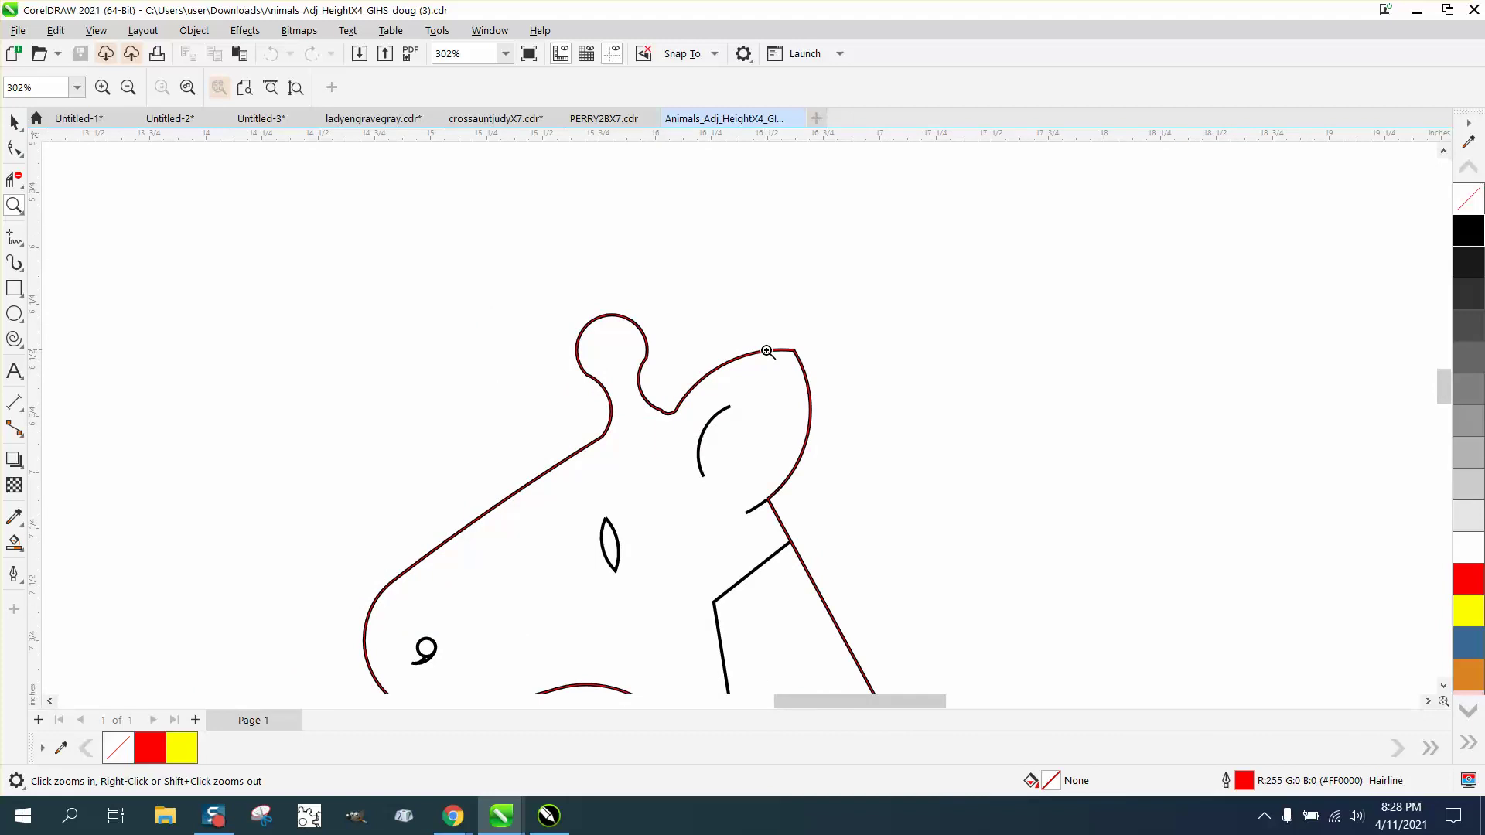
# - Examine the giraffe's ear up close, where the red outline overlaps the black line
pyautogui.rightClick(768, 345)
pyautogui.moveTo(768, 342); pyautogui.dragTo(806, 377)
pyautogui.moveTo(687, 271); pyautogui.dragTo(886, 357)
pyautogui.rightClick(874, 356)
pyautogui.rightClick(865, 354)
pyautogui.rightClick(863, 358)
pyautogui.rightClick(863, 358)
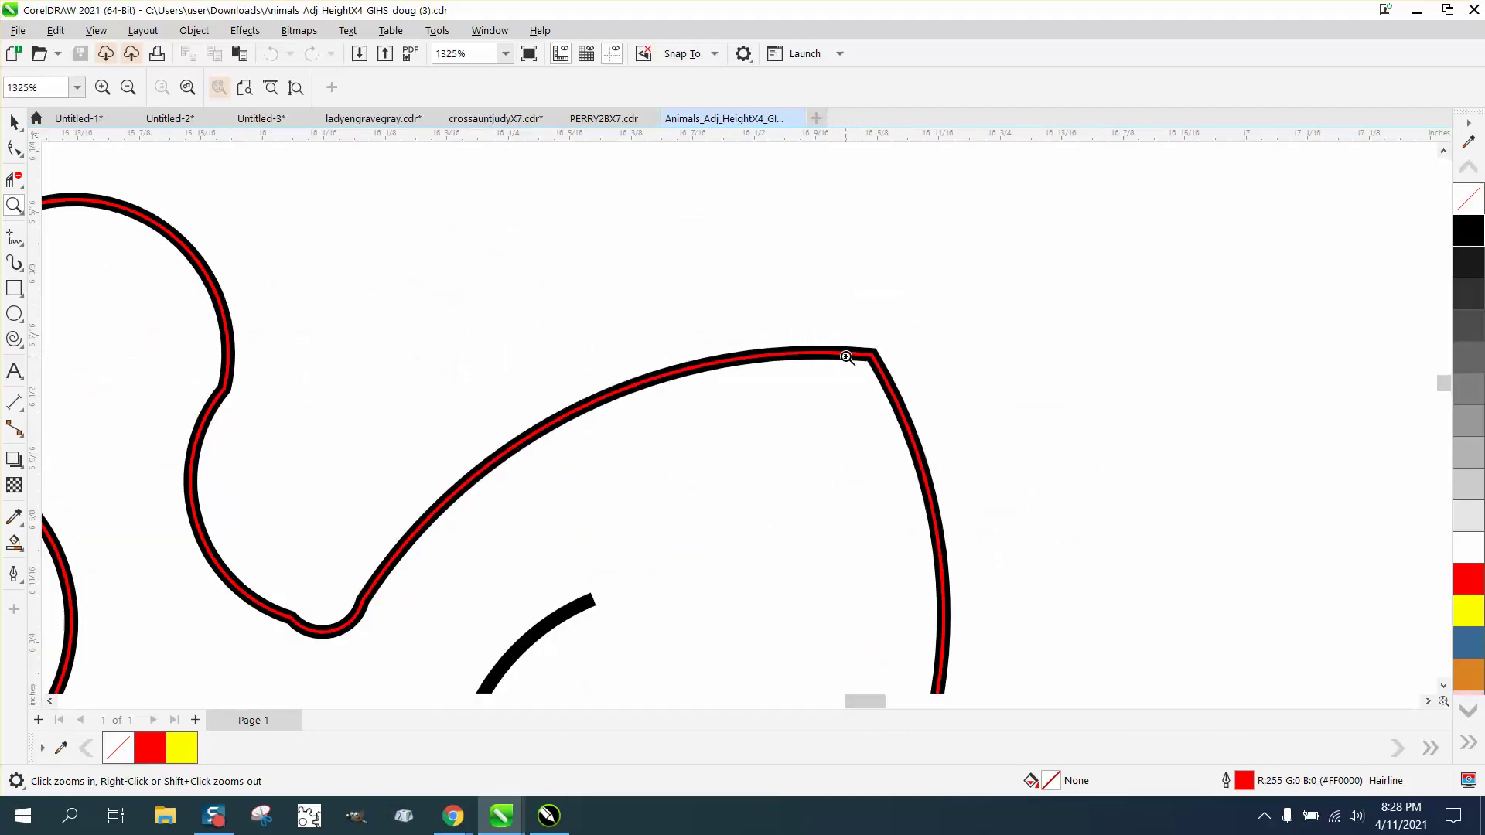
pyautogui.rightClick(846, 348)
# - Pull the red outline curve away from the giraffe's black artwork and delete it
pyautogui.click(14, 122)
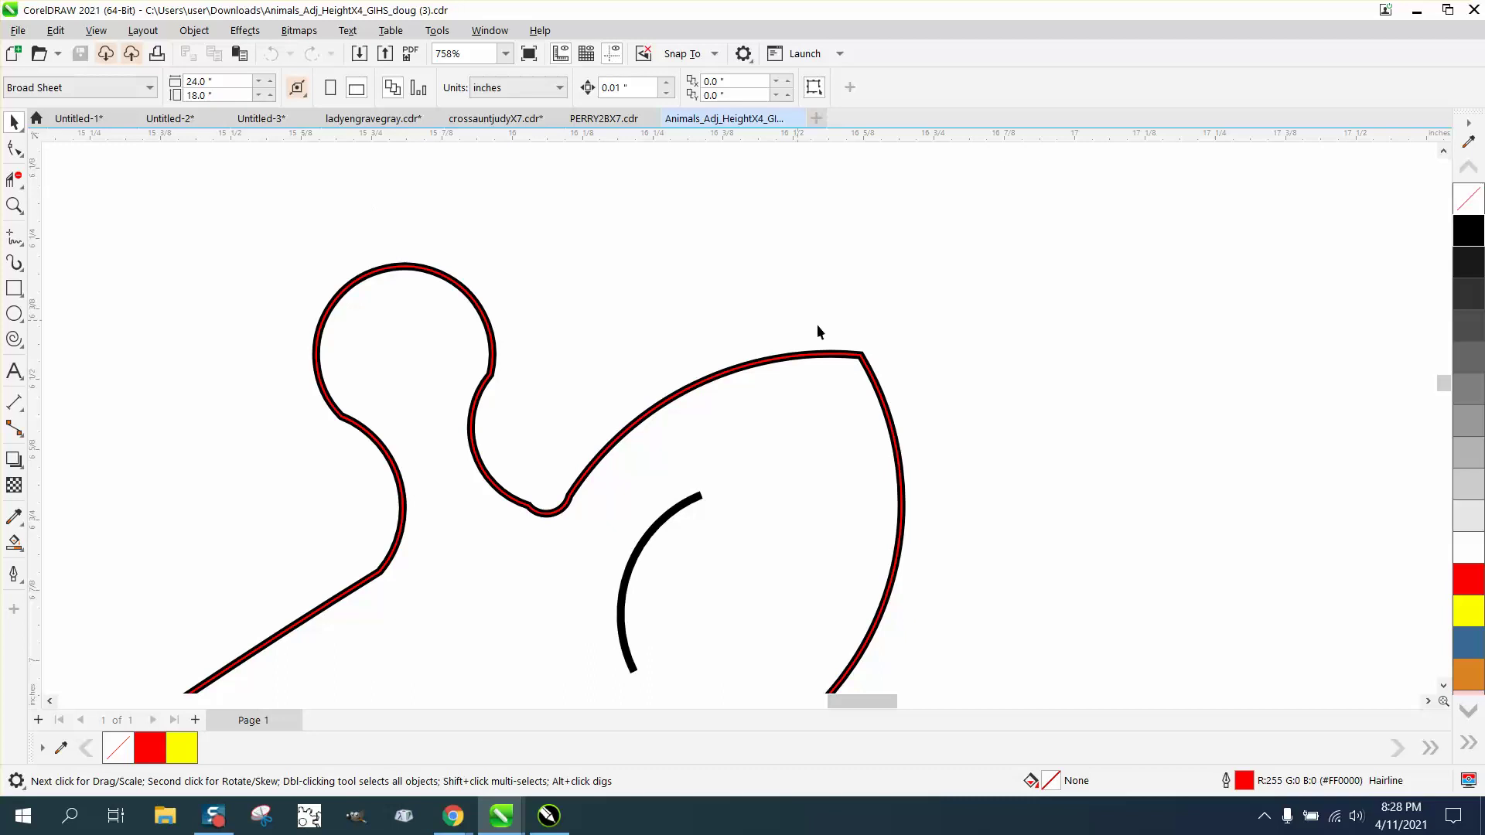
pyautogui.moveTo(829, 358); pyautogui.dragTo(1047, 341)
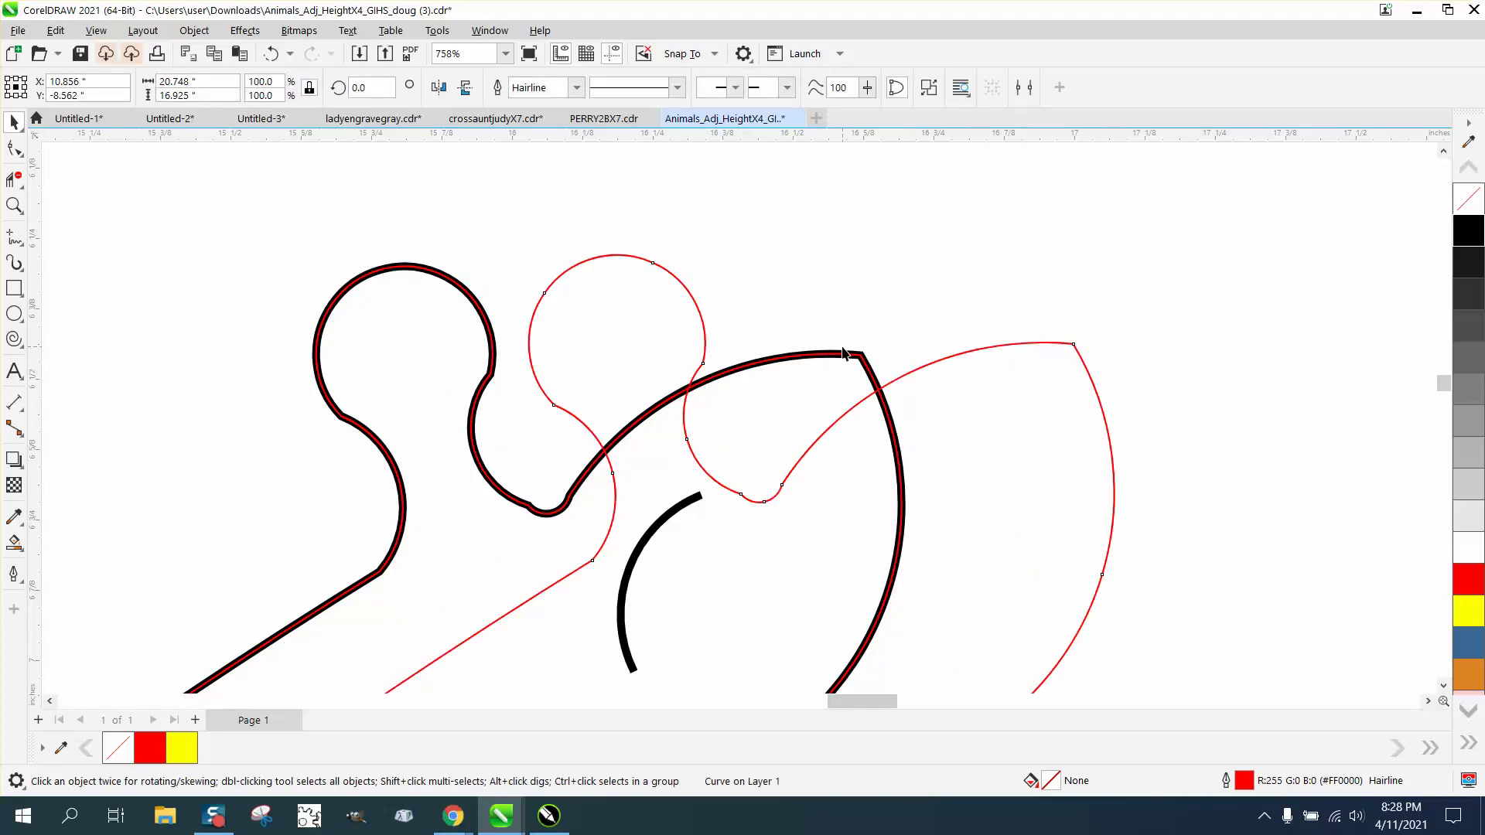
pyautogui.hotkey('ctrl', 'z')
pyautogui.moveTo(845, 354); pyautogui.dragTo(1002, 351)
pyautogui.press('Delete')
pyautogui.scroll(-8, 997, 360)
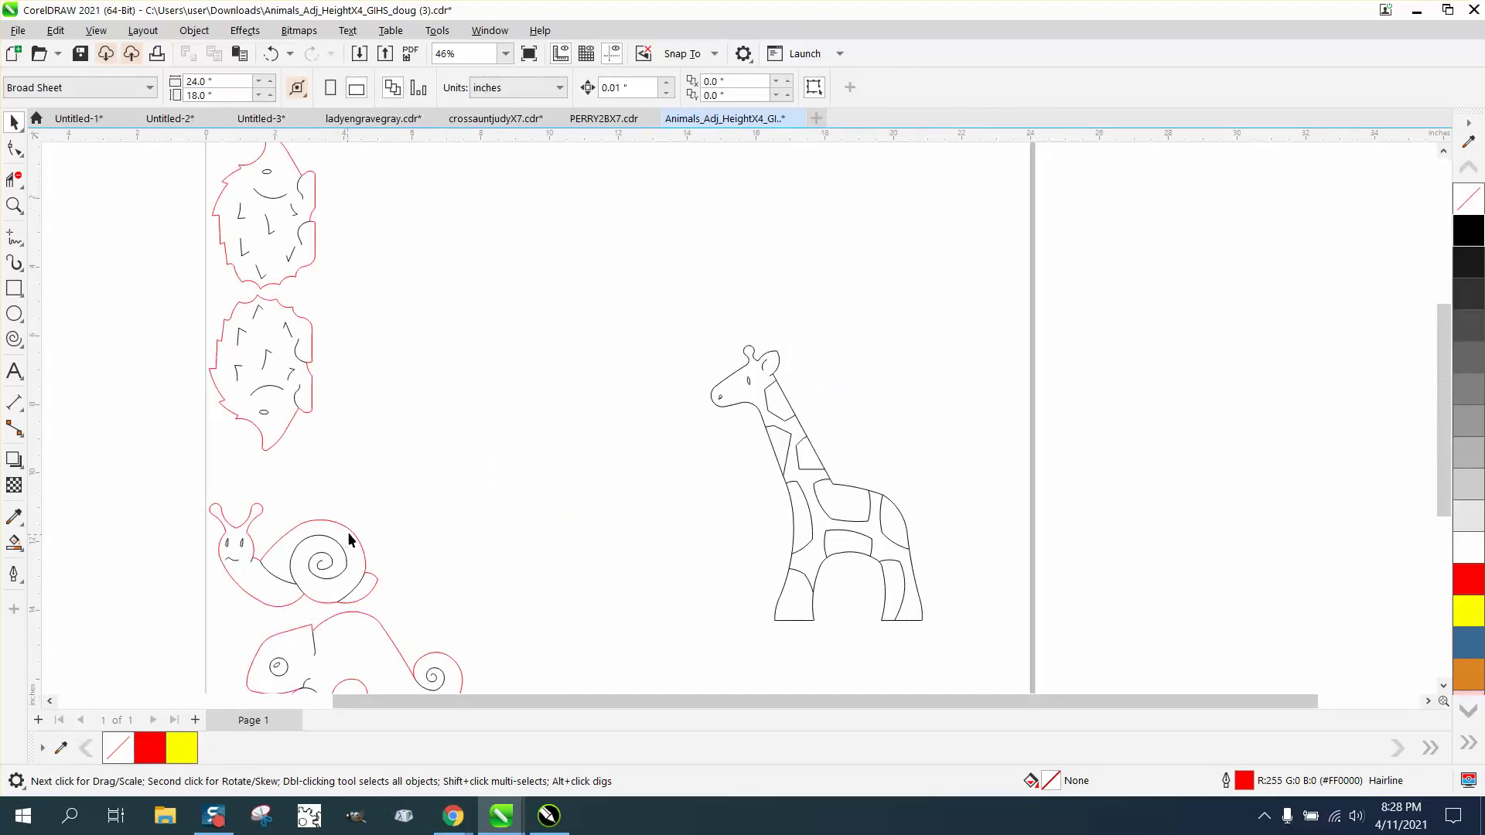
# - Try moving the snail group, and undo both that move and the deletion of the red outline curve
pyautogui.click(349, 539)
pyautogui.moveTo(351, 536); pyautogui.dragTo(484, 473)
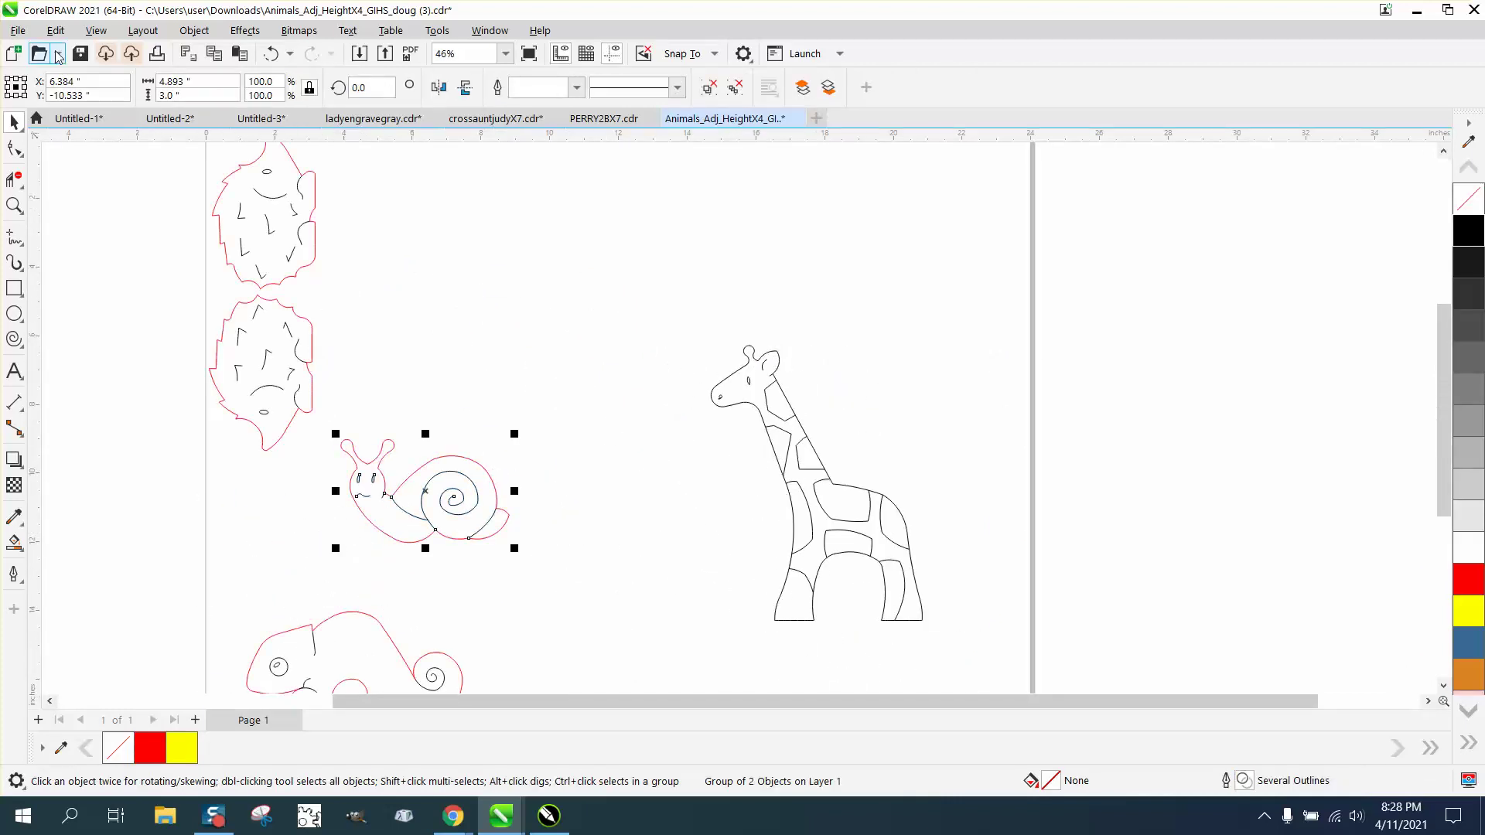
pyautogui.click(273, 53)
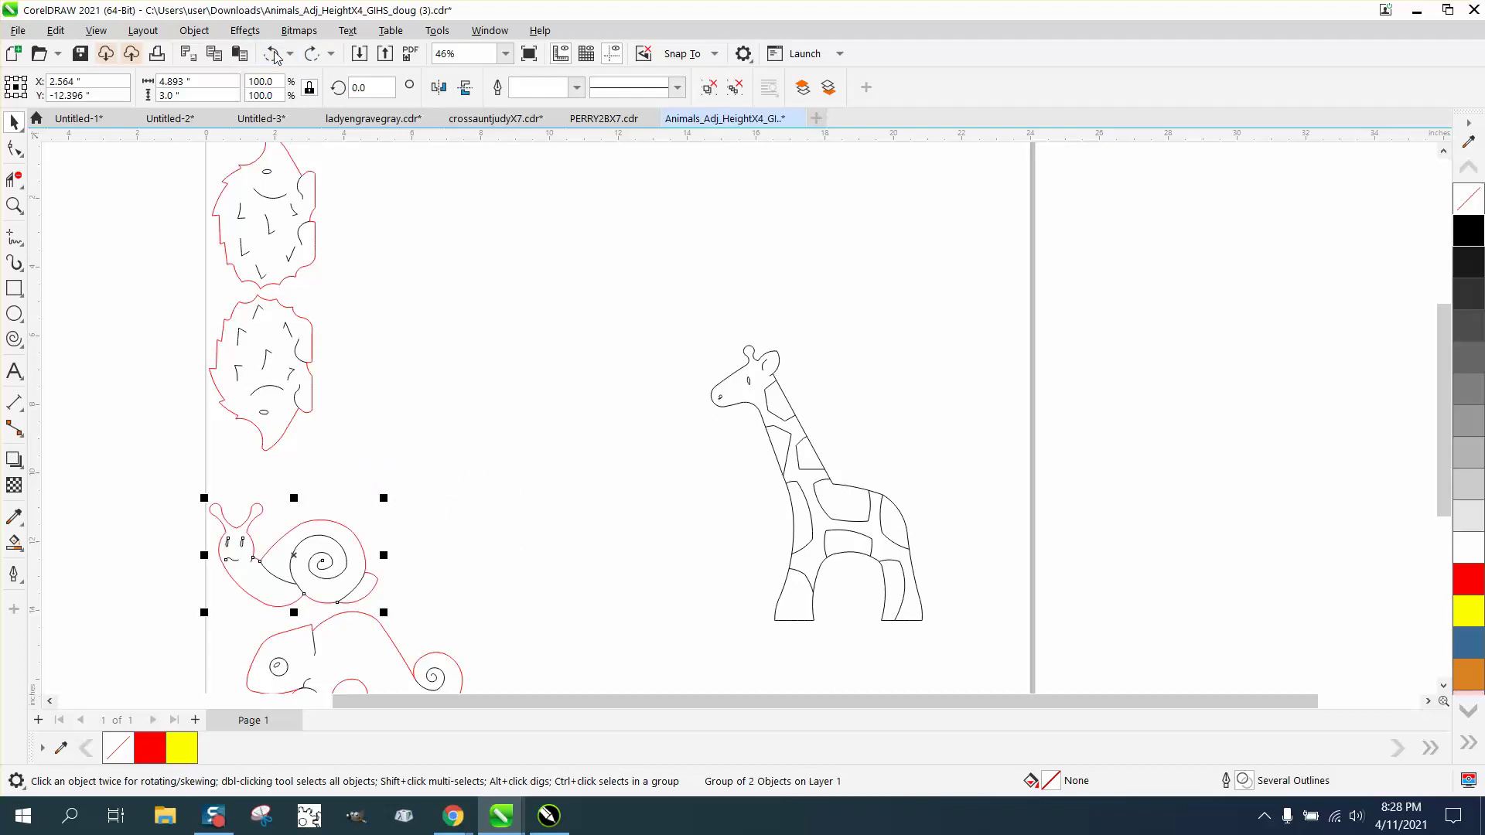
pyautogui.click(273, 54)
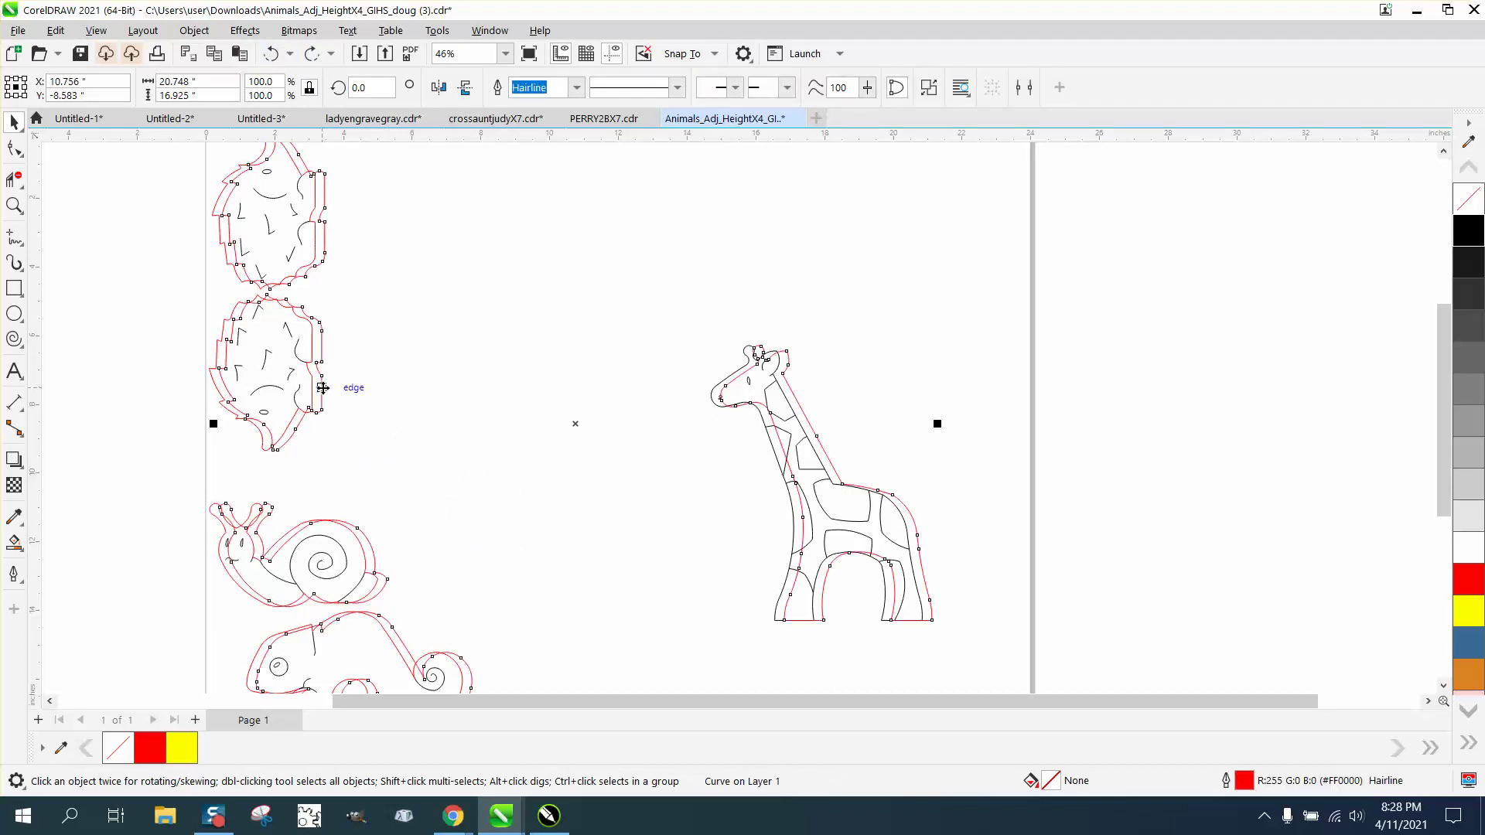
# - Move the combined red outline curve about 3.8 inches sideways, clear of the animals, and delete it
pyautogui.moveTo(324, 385); pyautogui.dragTo(452, 377)
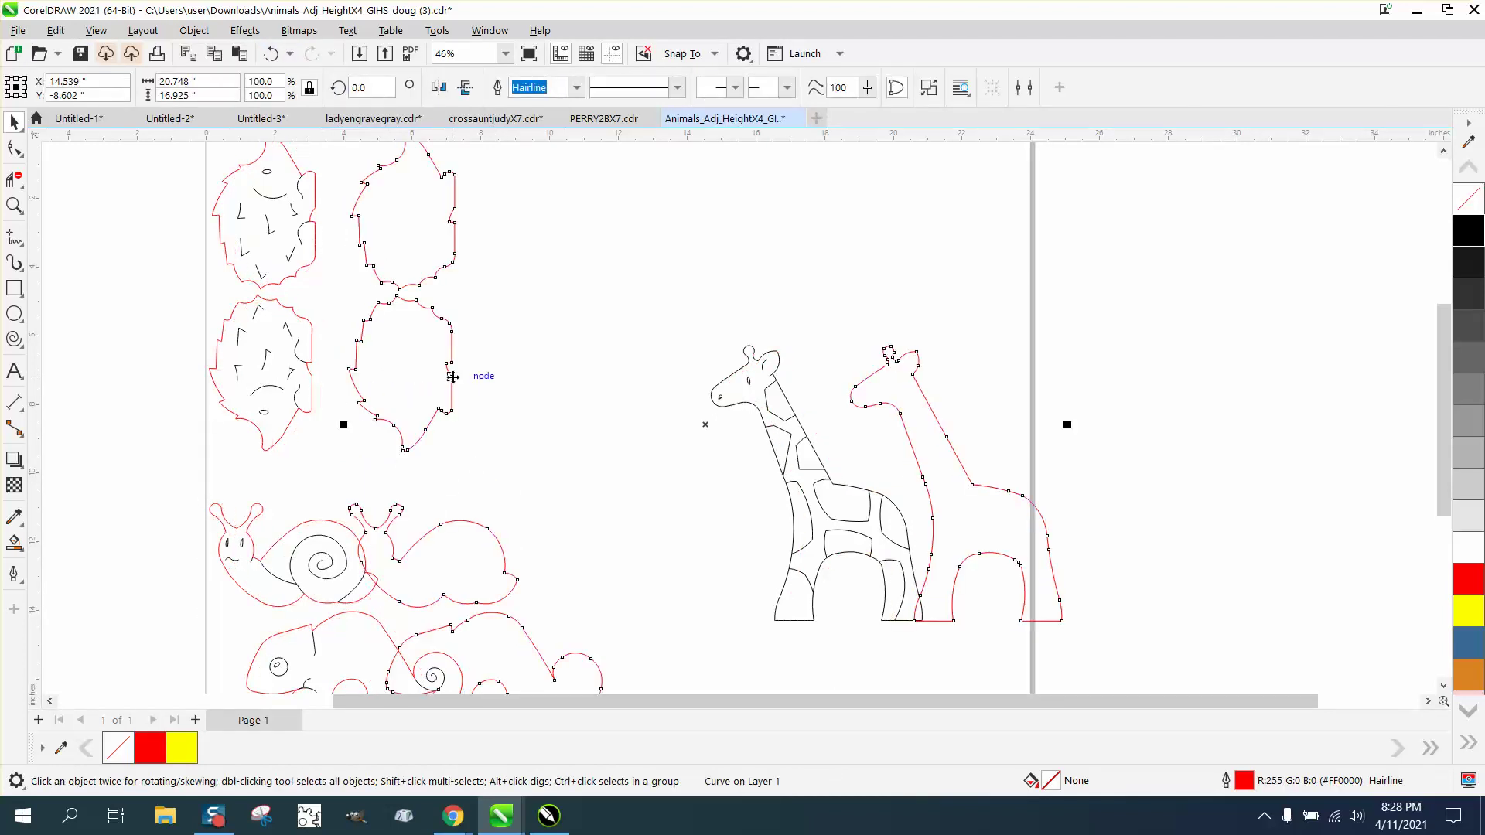
pyautogui.press('Delete')
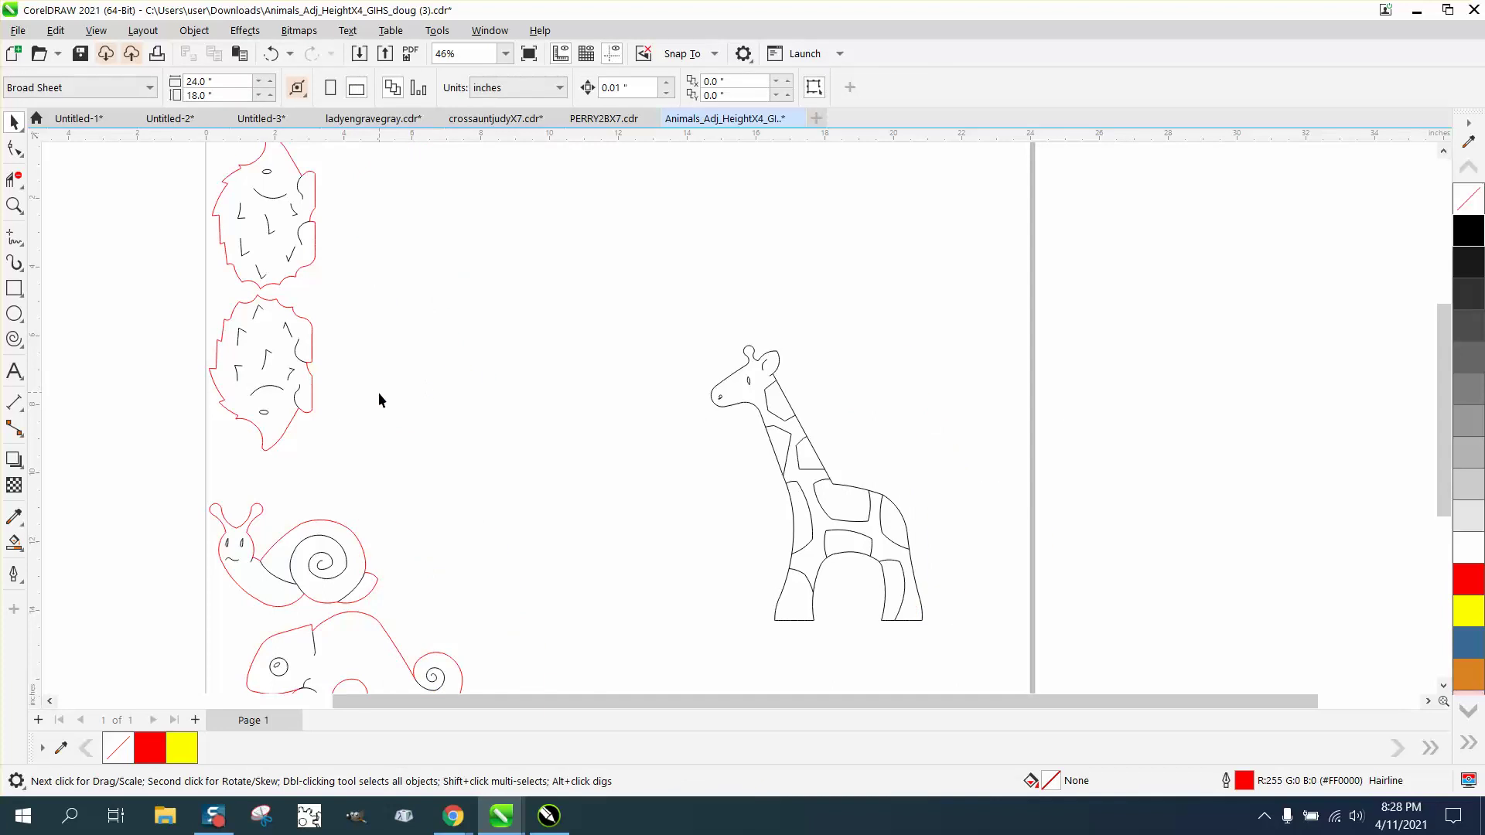
pyautogui.scroll(-1, 378, 400)
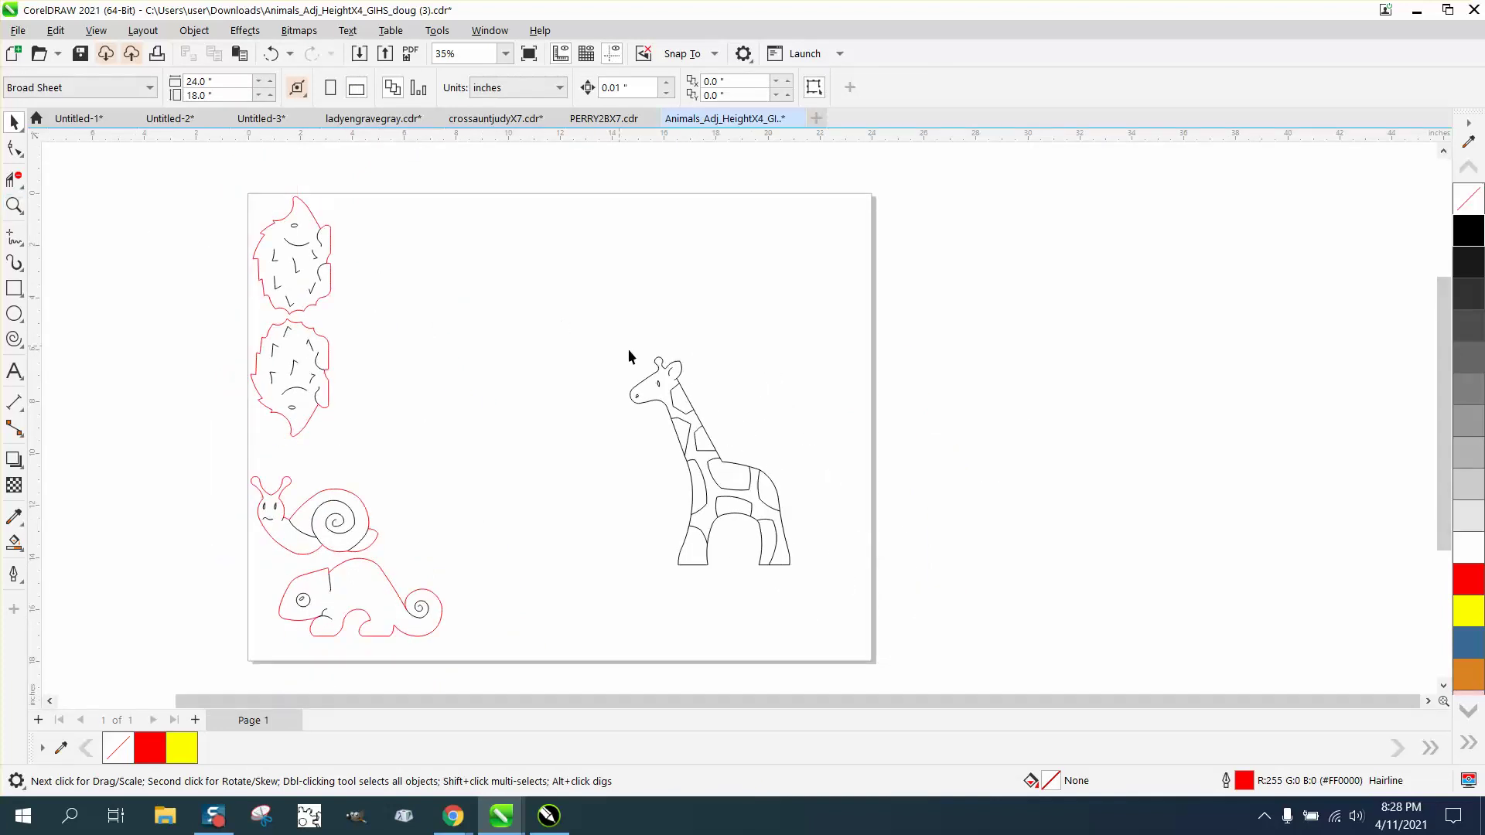
# - Select the giraffe group and inspect its head up close
pyautogui.moveTo(623, 346); pyautogui.dragTo(804, 576)
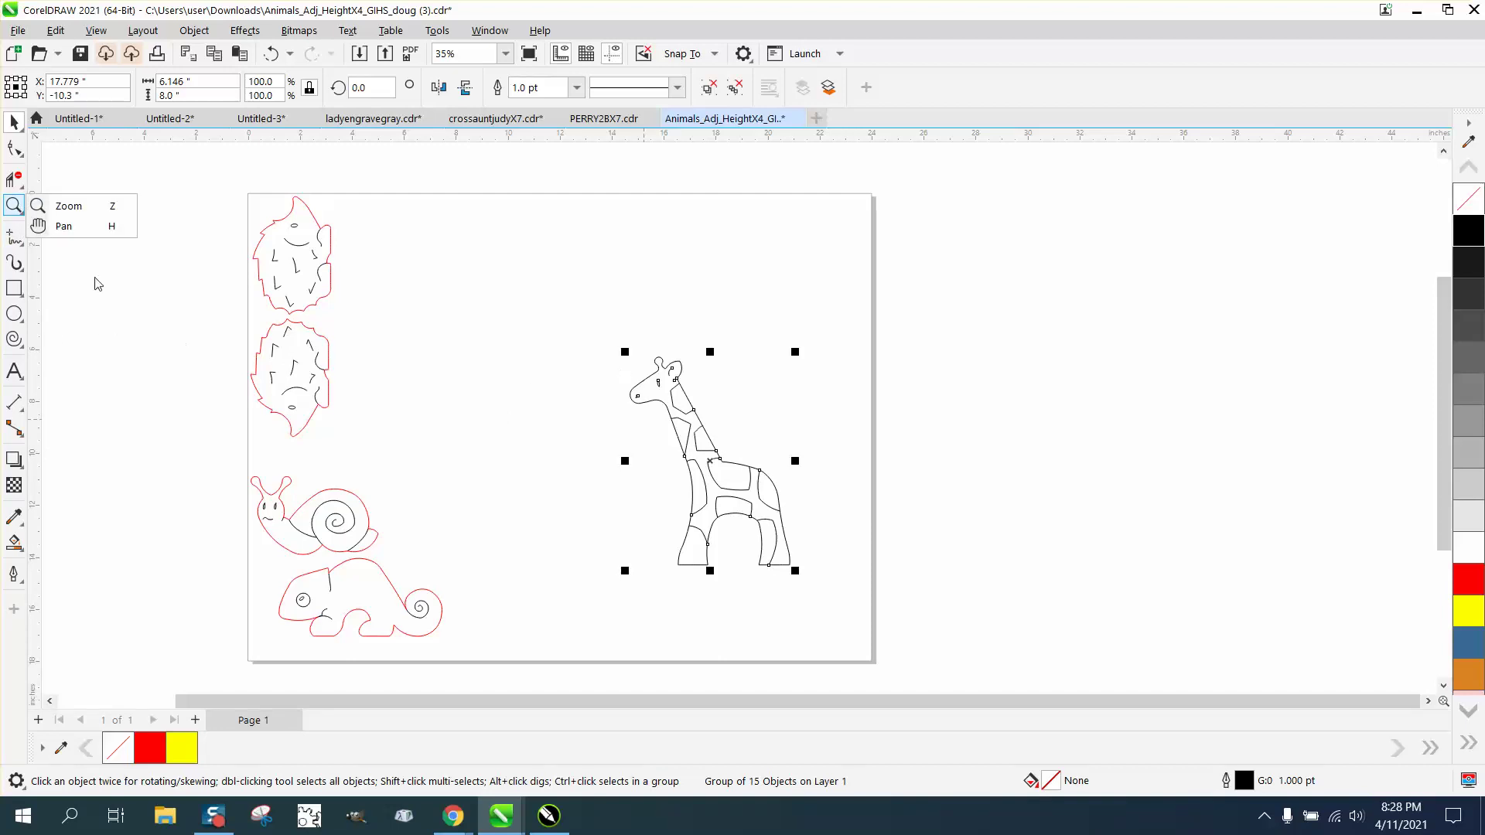
pyautogui.click(74, 209)
pyautogui.moveTo(553, 328); pyautogui.dragTo(770, 466)
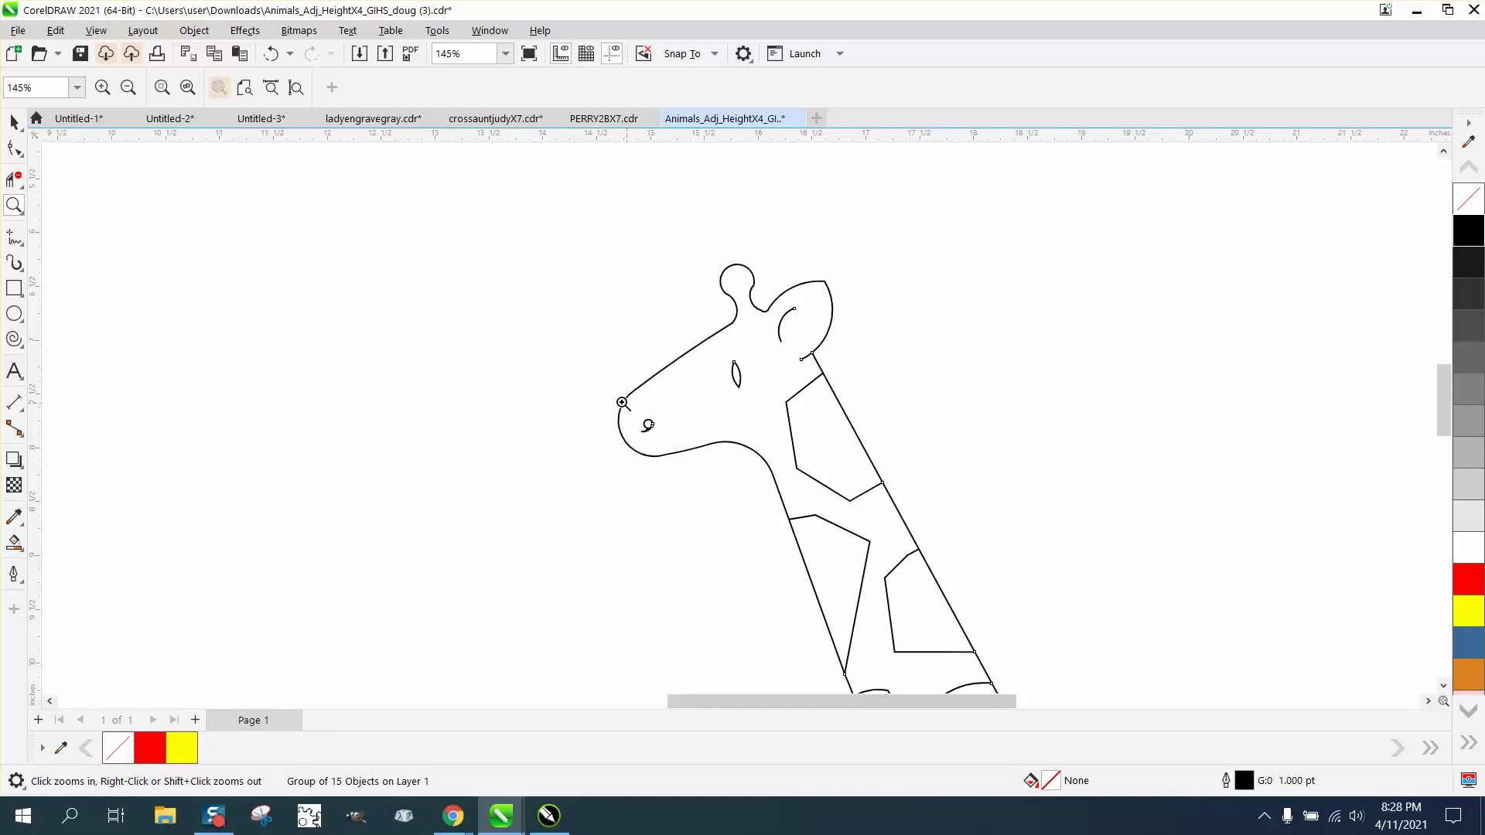
pyautogui.scroll(-2, 622, 404)
pyautogui.scroll(-2, 658, 393)
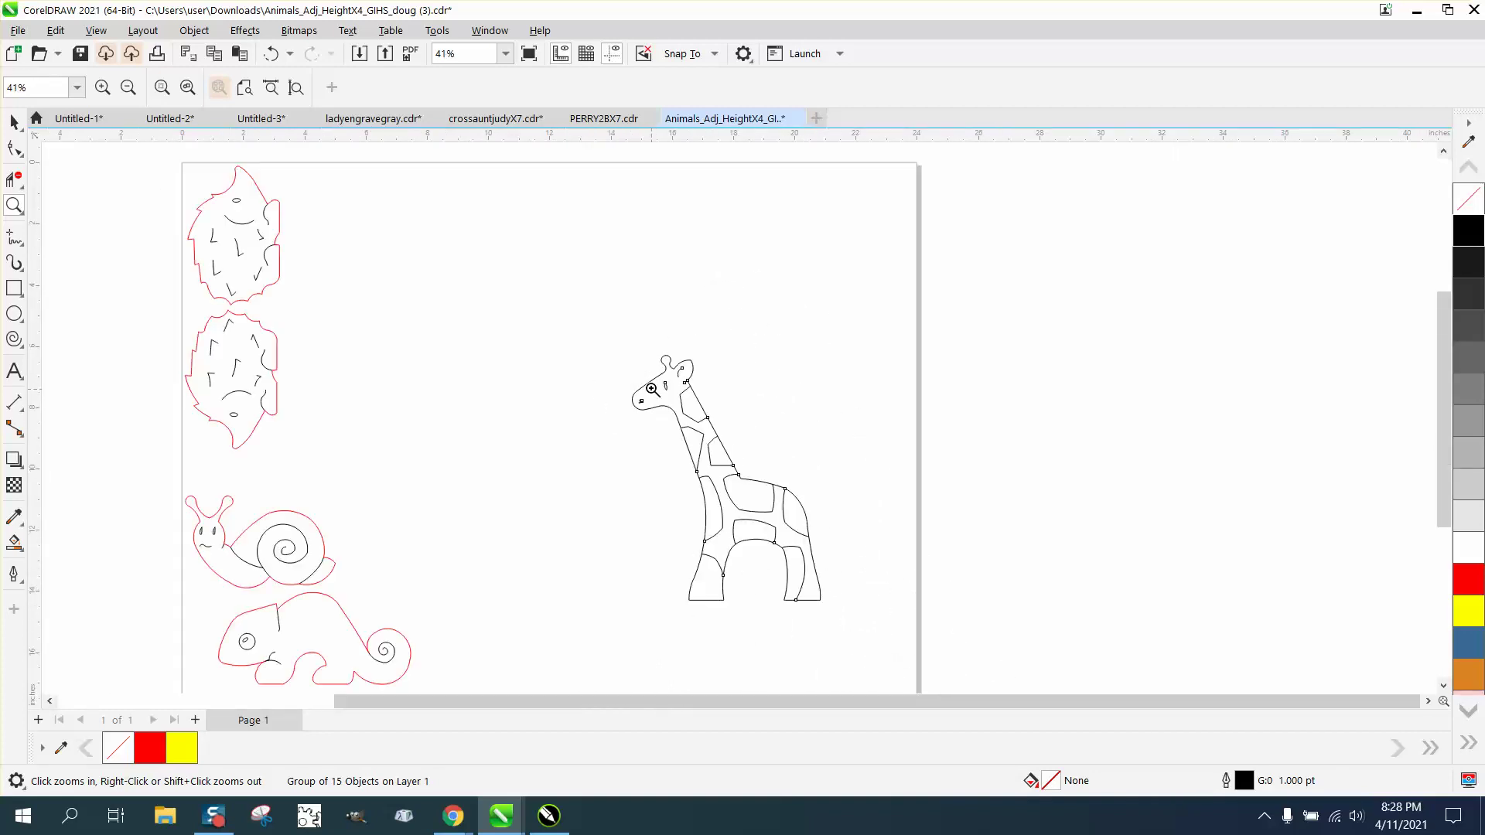
# - Undo the last deletion and move of the combined red outline curve, and delete the curve again
pyautogui.click(271, 53)
pyautogui.click(270, 53)
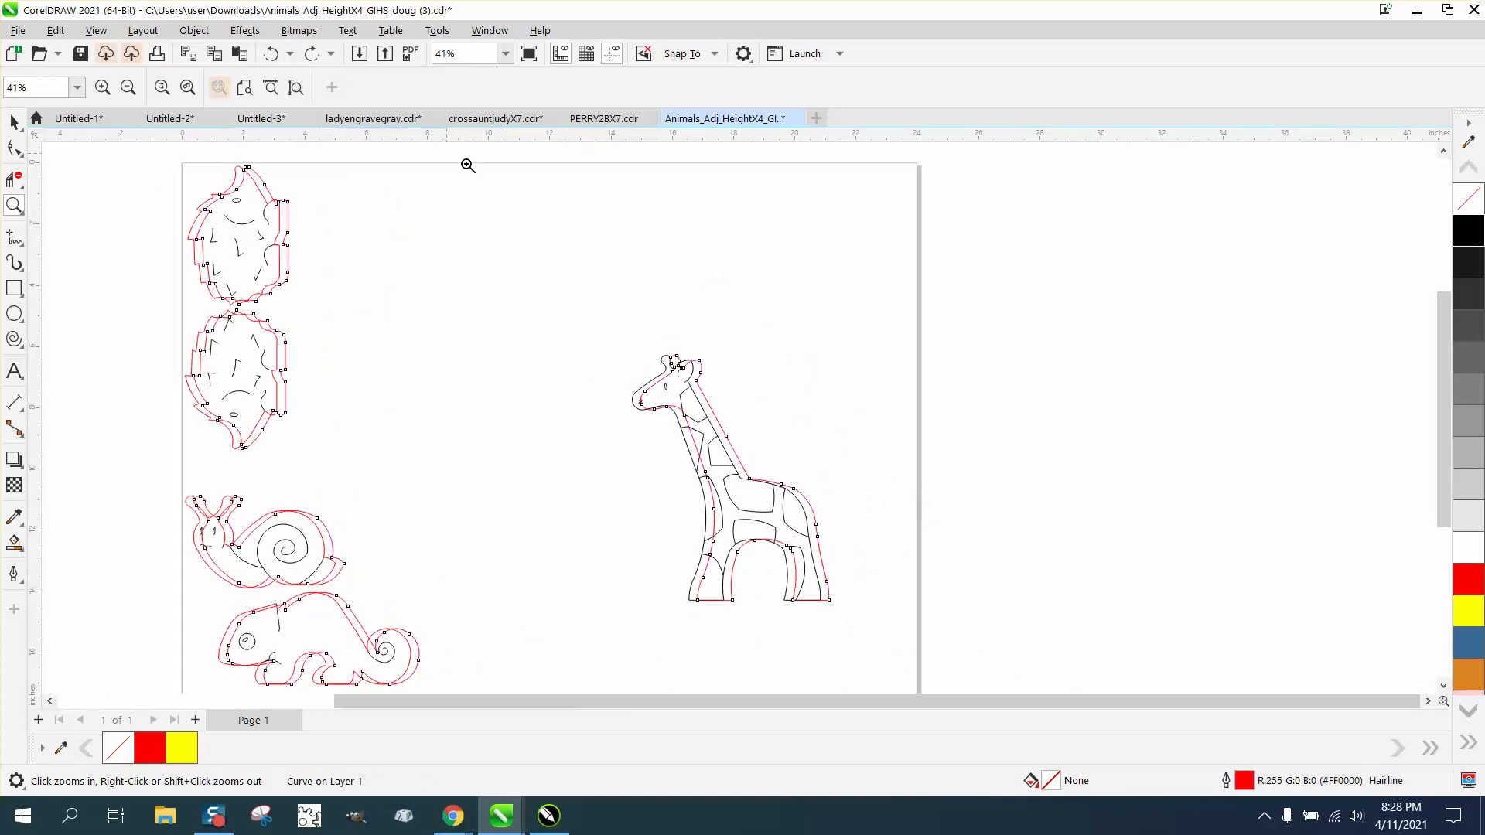
pyautogui.hotkey('ctrl', 'z')
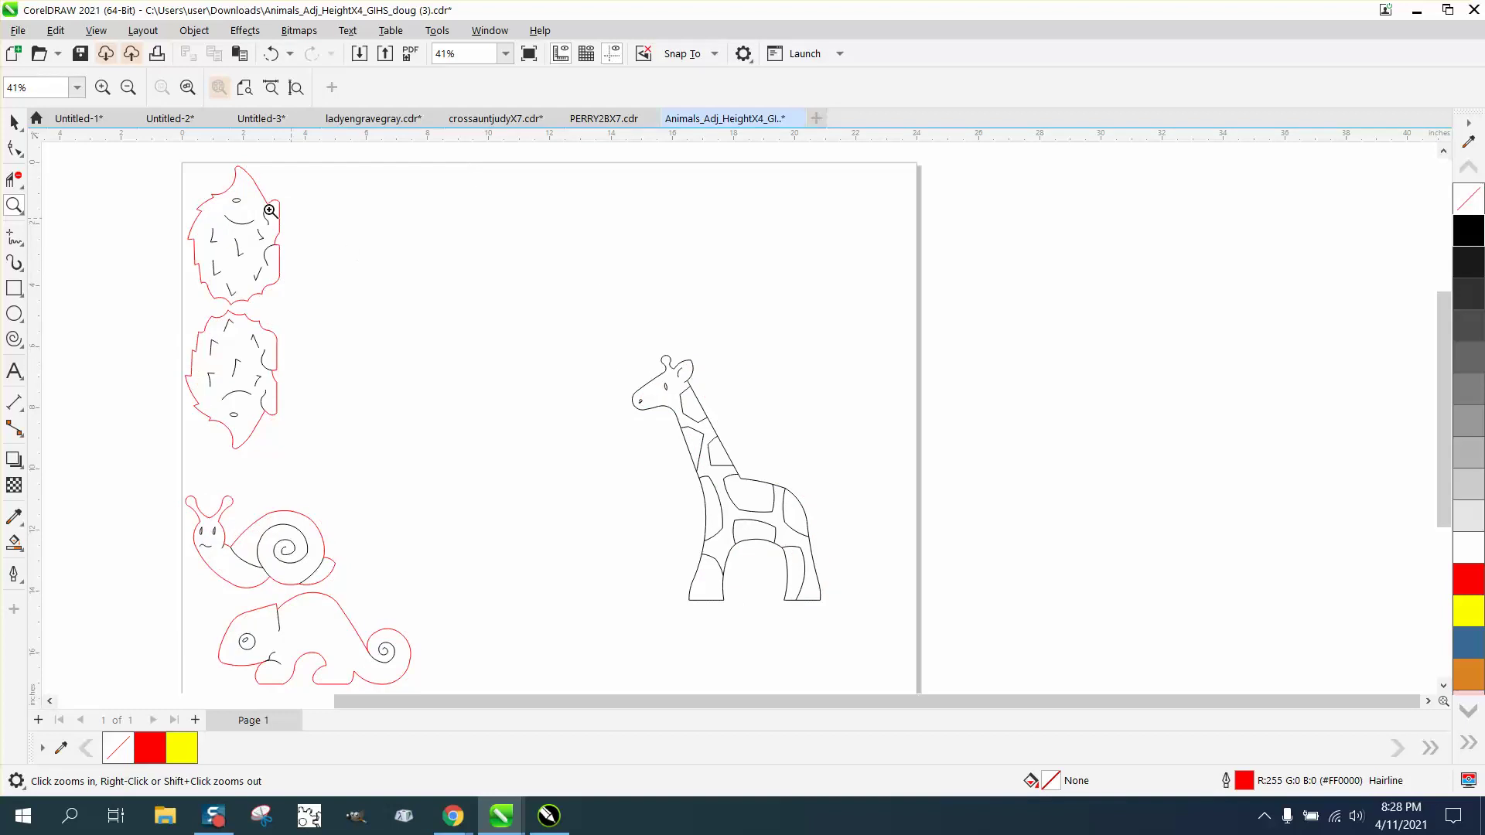
# - Ungroup the giraffe artwork into separate objects
pyautogui.click(14, 122)
pyautogui.moveTo(826, 633); pyautogui.dragTo(930, 654)
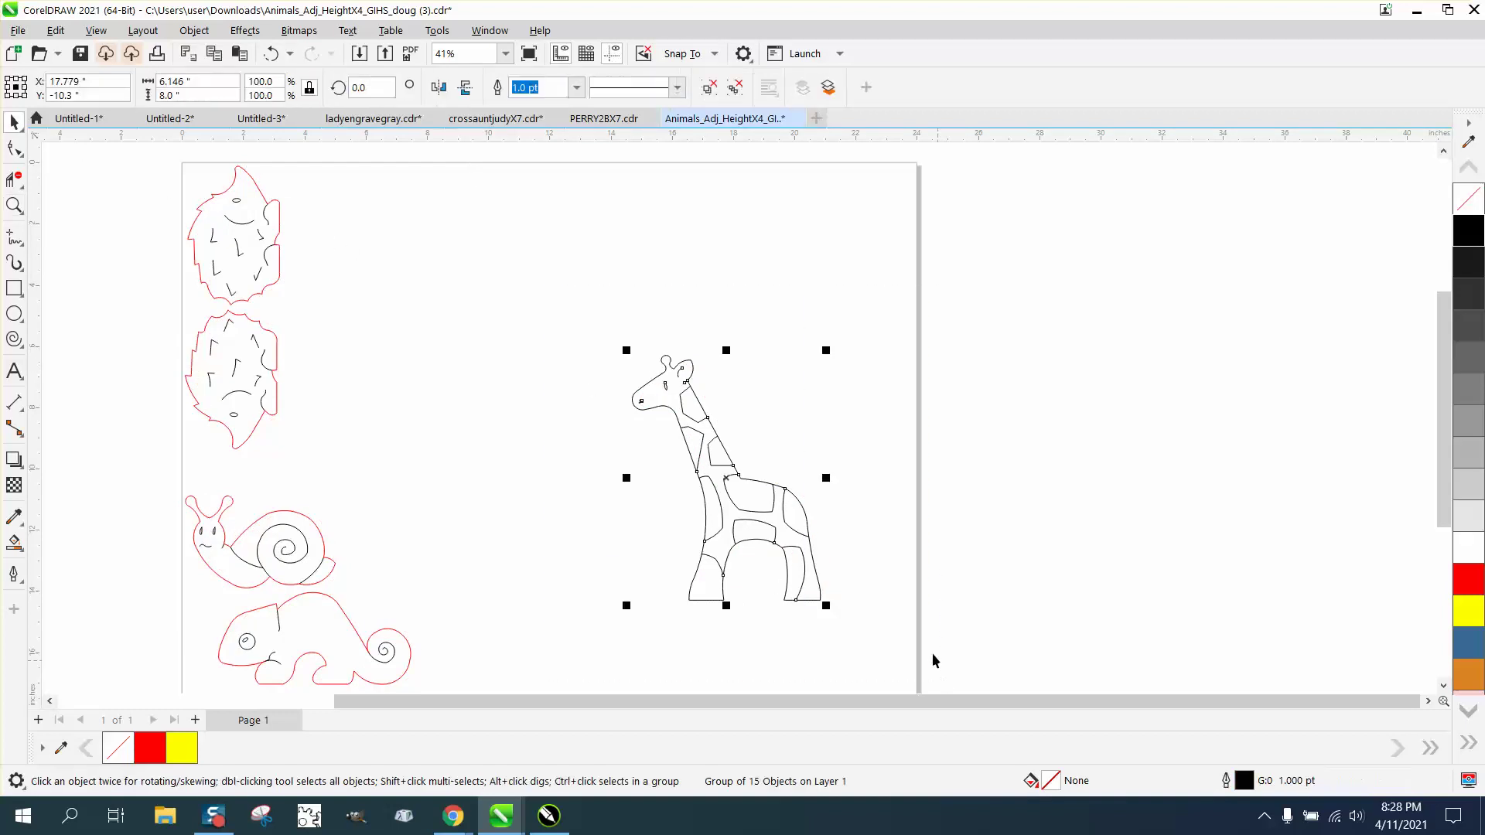
pyautogui.click(194, 30)
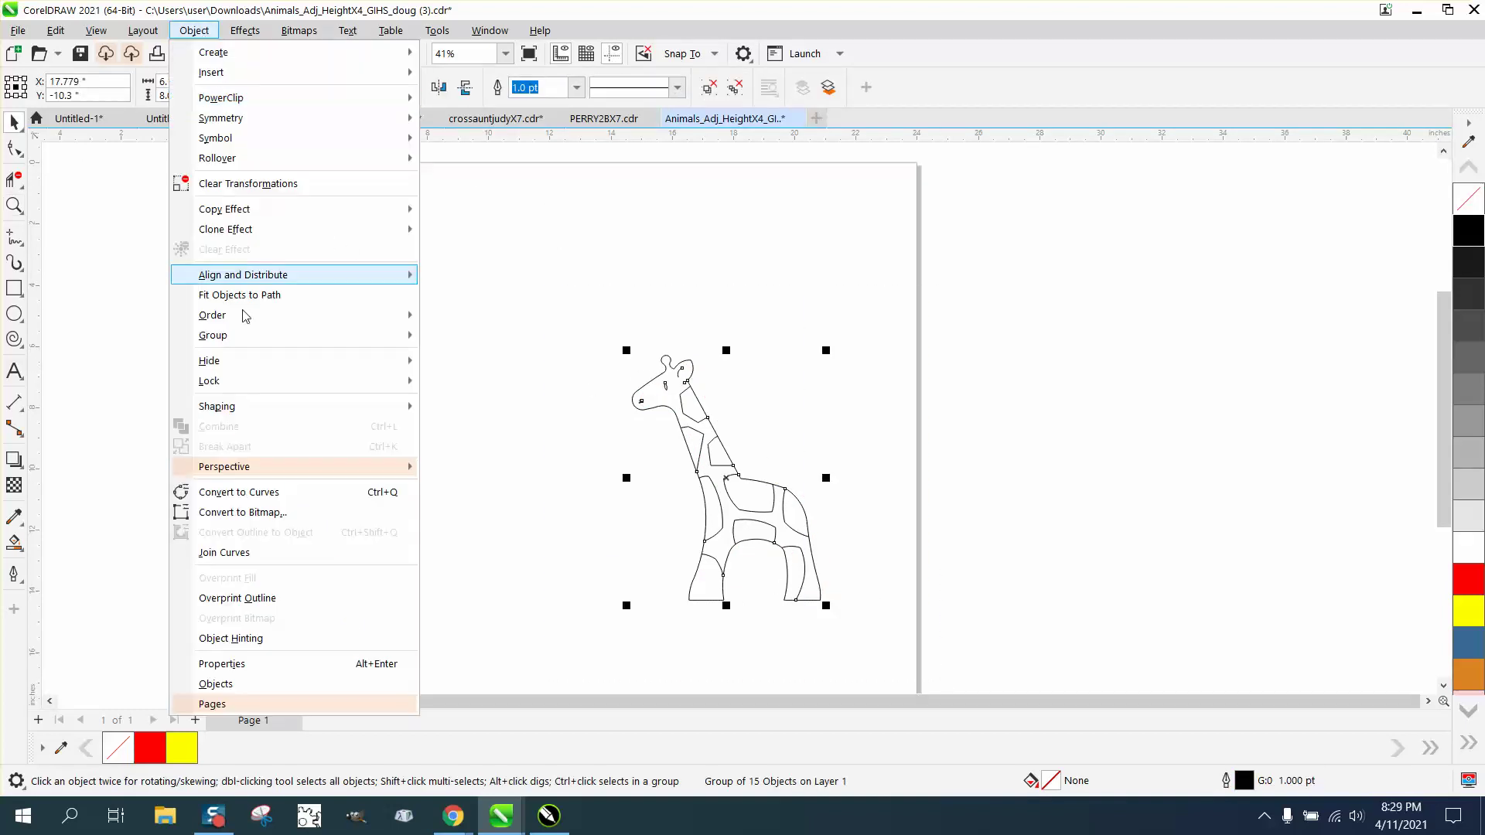
pyautogui.moveTo(255, 338)
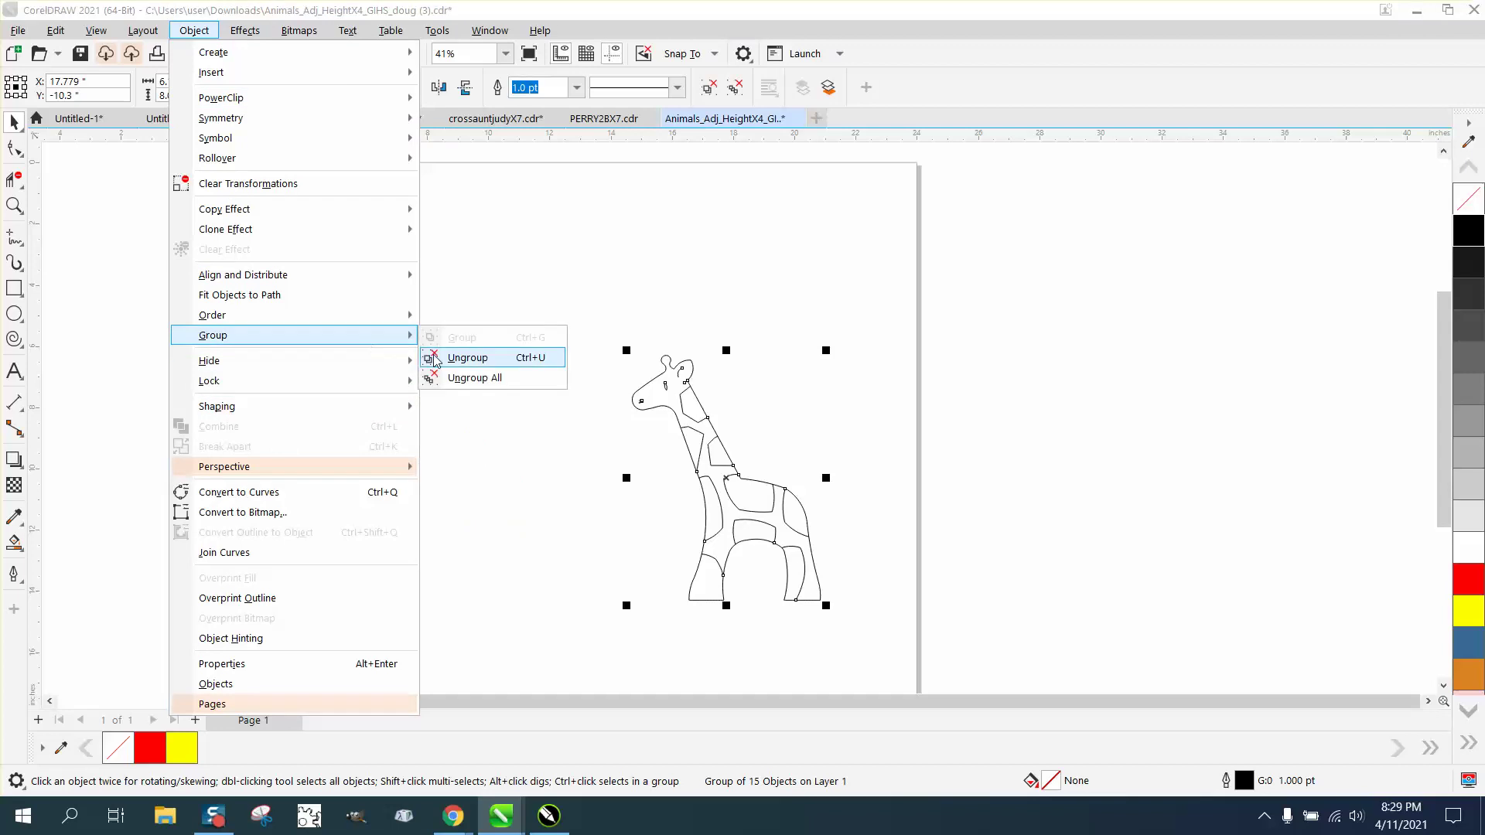
pyautogui.click(441, 356)
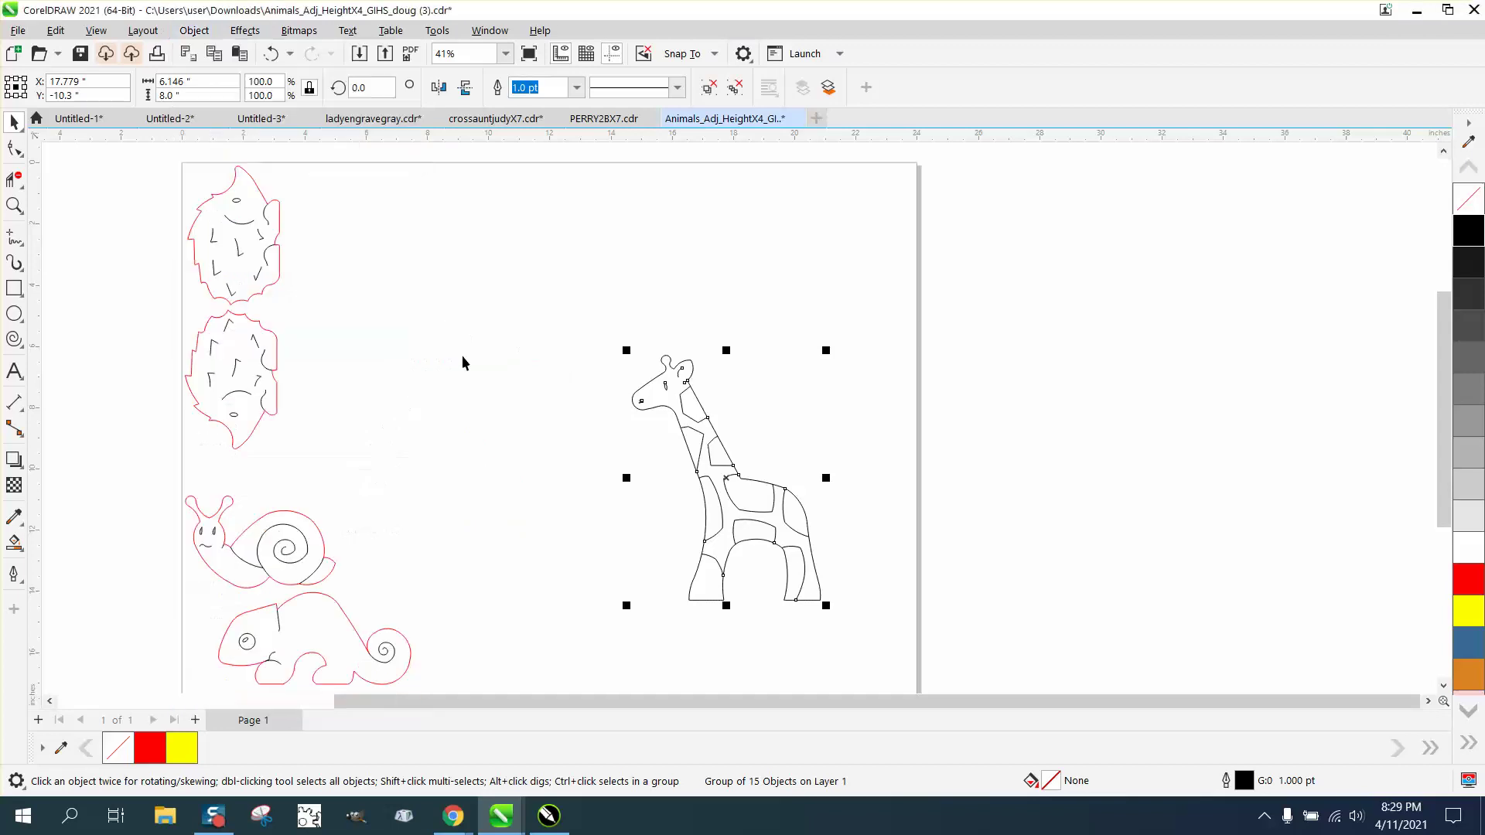
# - Create a boundary outline around all the giraffe's pieces and nudge it 7 inches to the right of the artwork
pyautogui.click(693, 165)
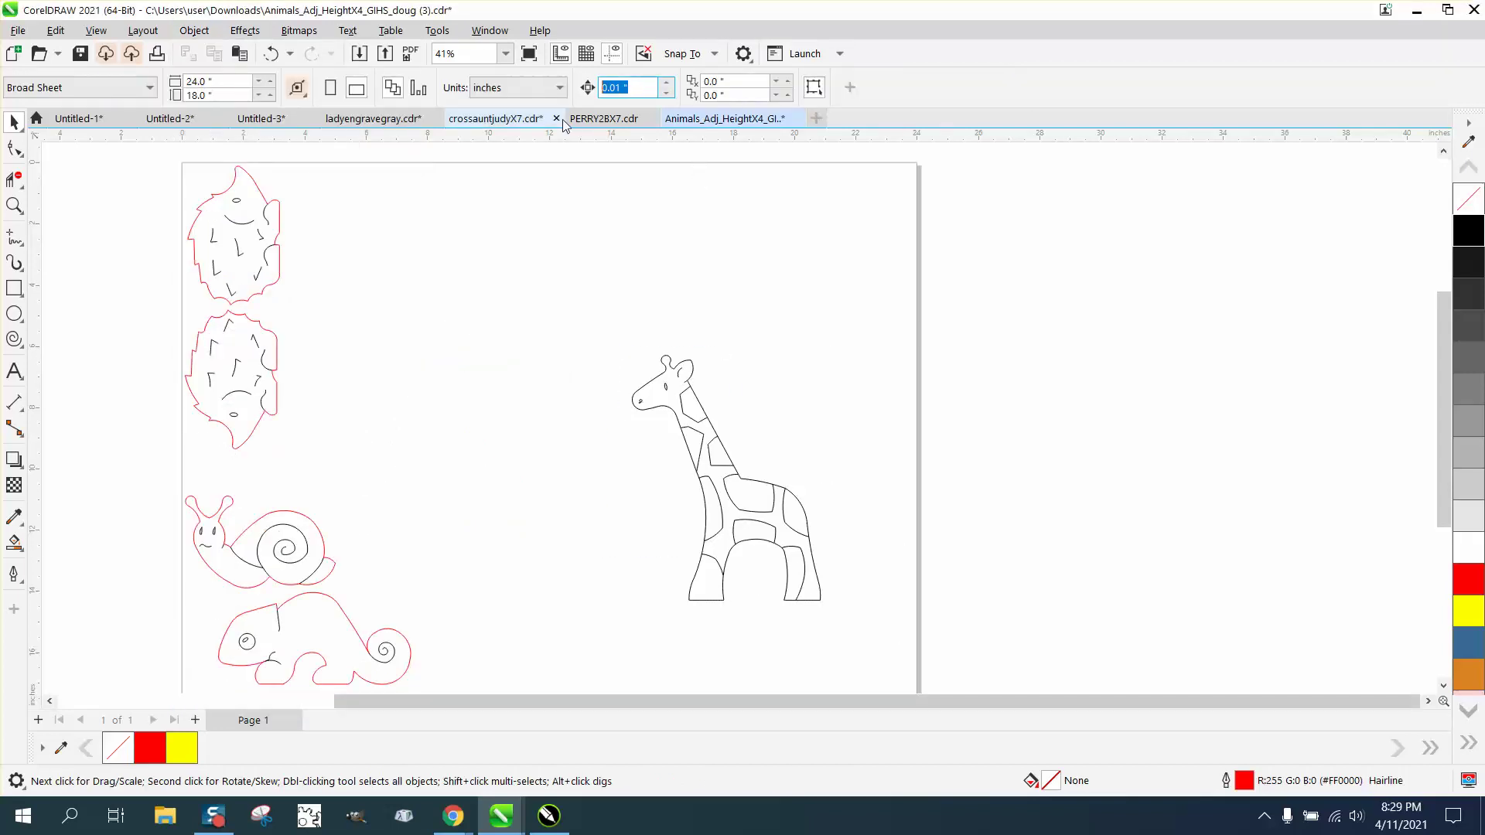
pyautogui.moveTo(576, 304); pyautogui.dragTo(899, 639)
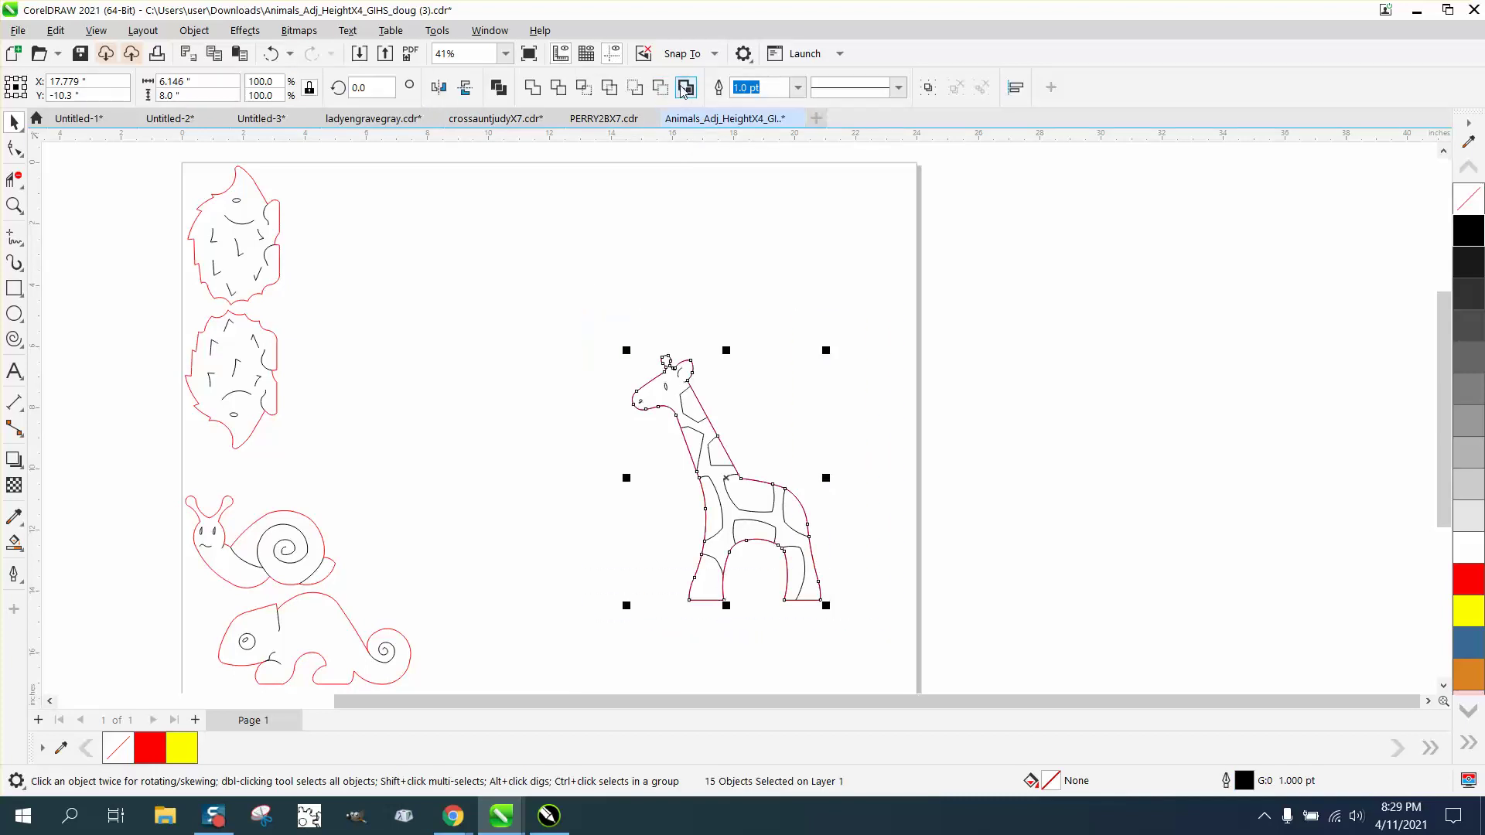
pyautogui.press('Right')
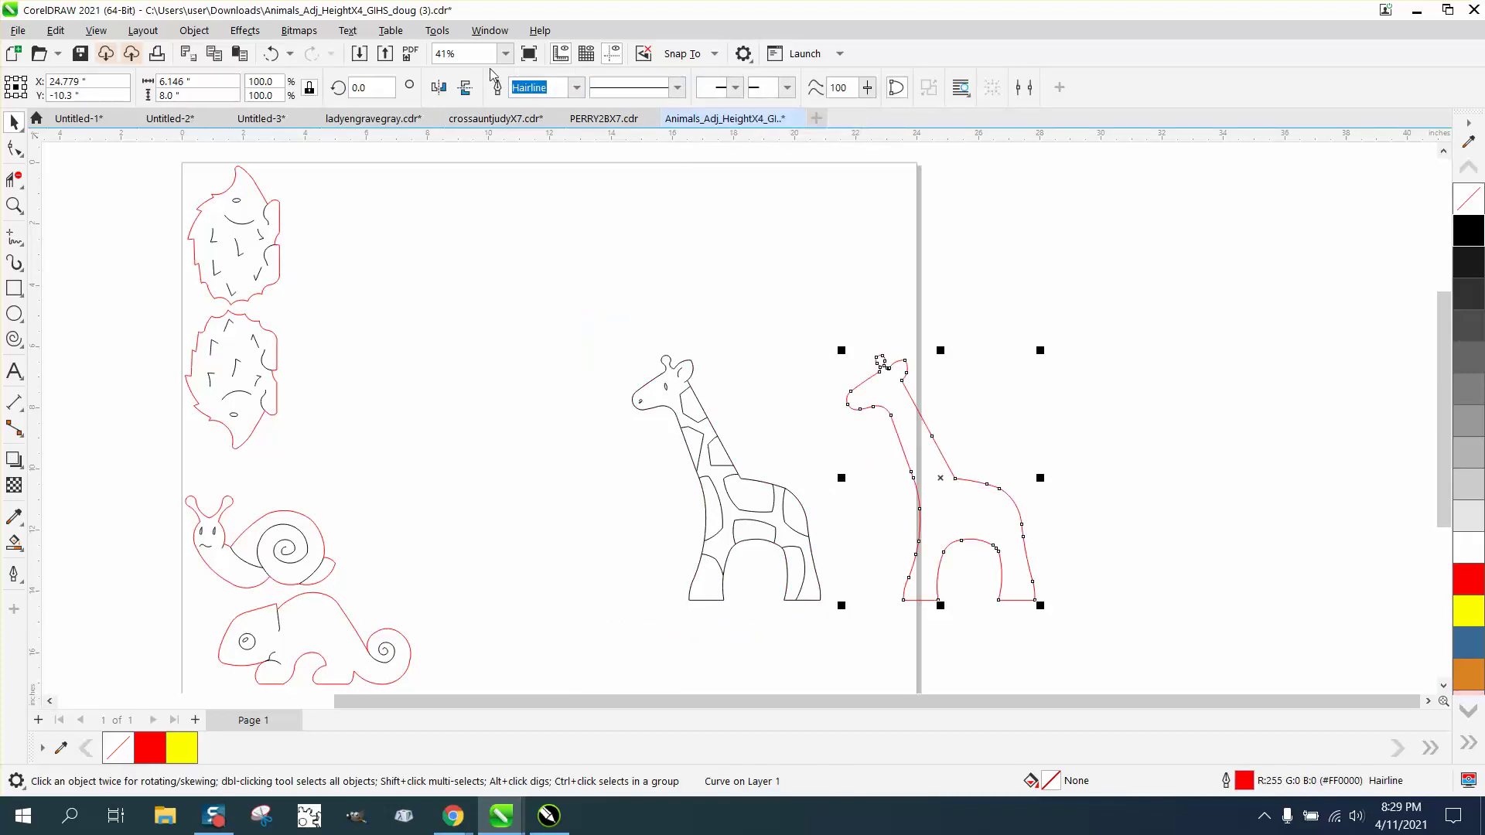
# - Apply a one-step outside contour with a 0.05 inch offset to the giraffe boundary and break the contour apart
pyautogui.click(244, 30)
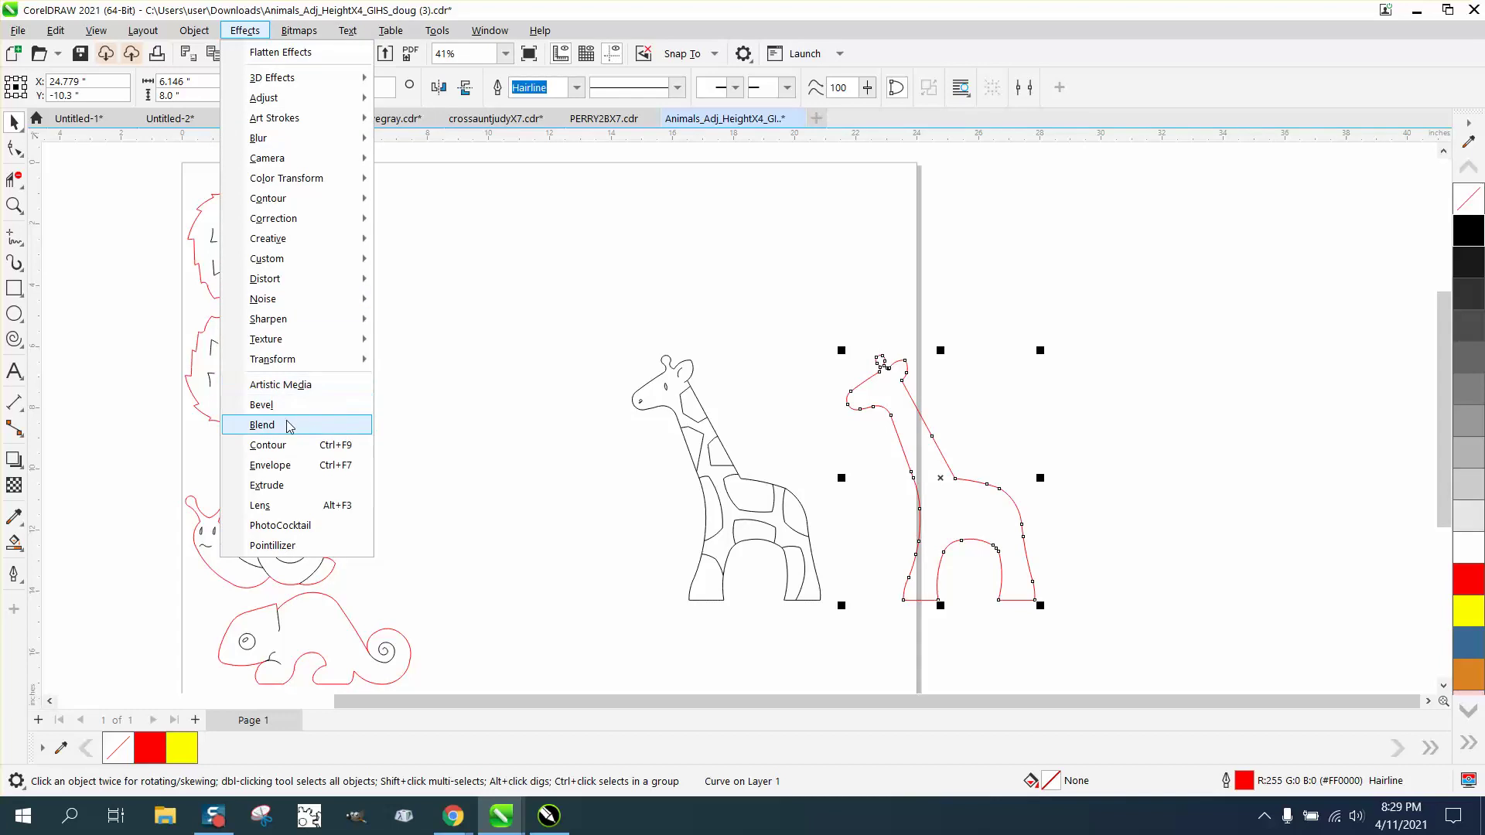
pyautogui.click(285, 444)
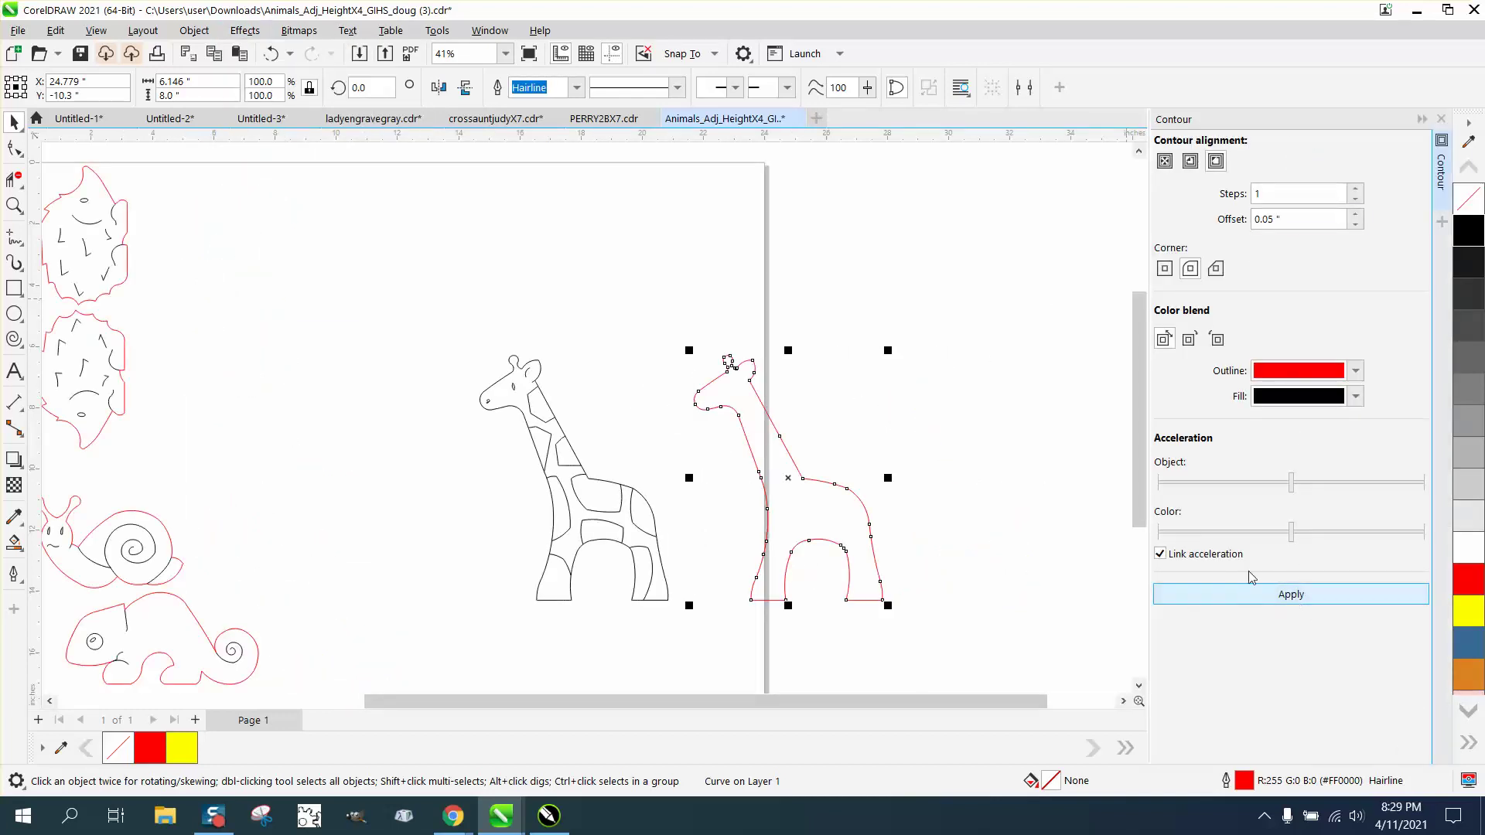
pyautogui.click(1290, 592)
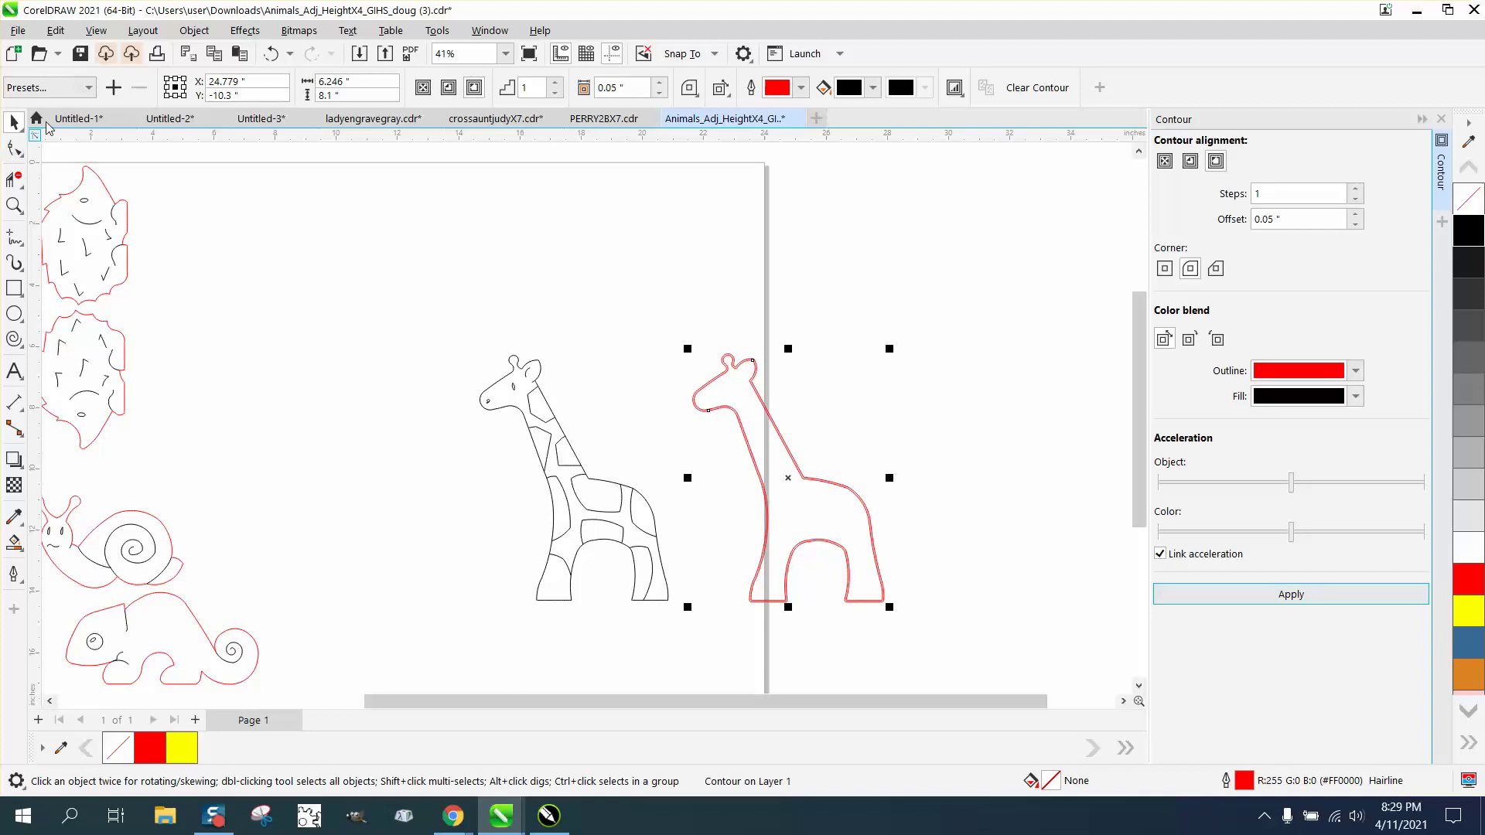
pyautogui.click(194, 30)
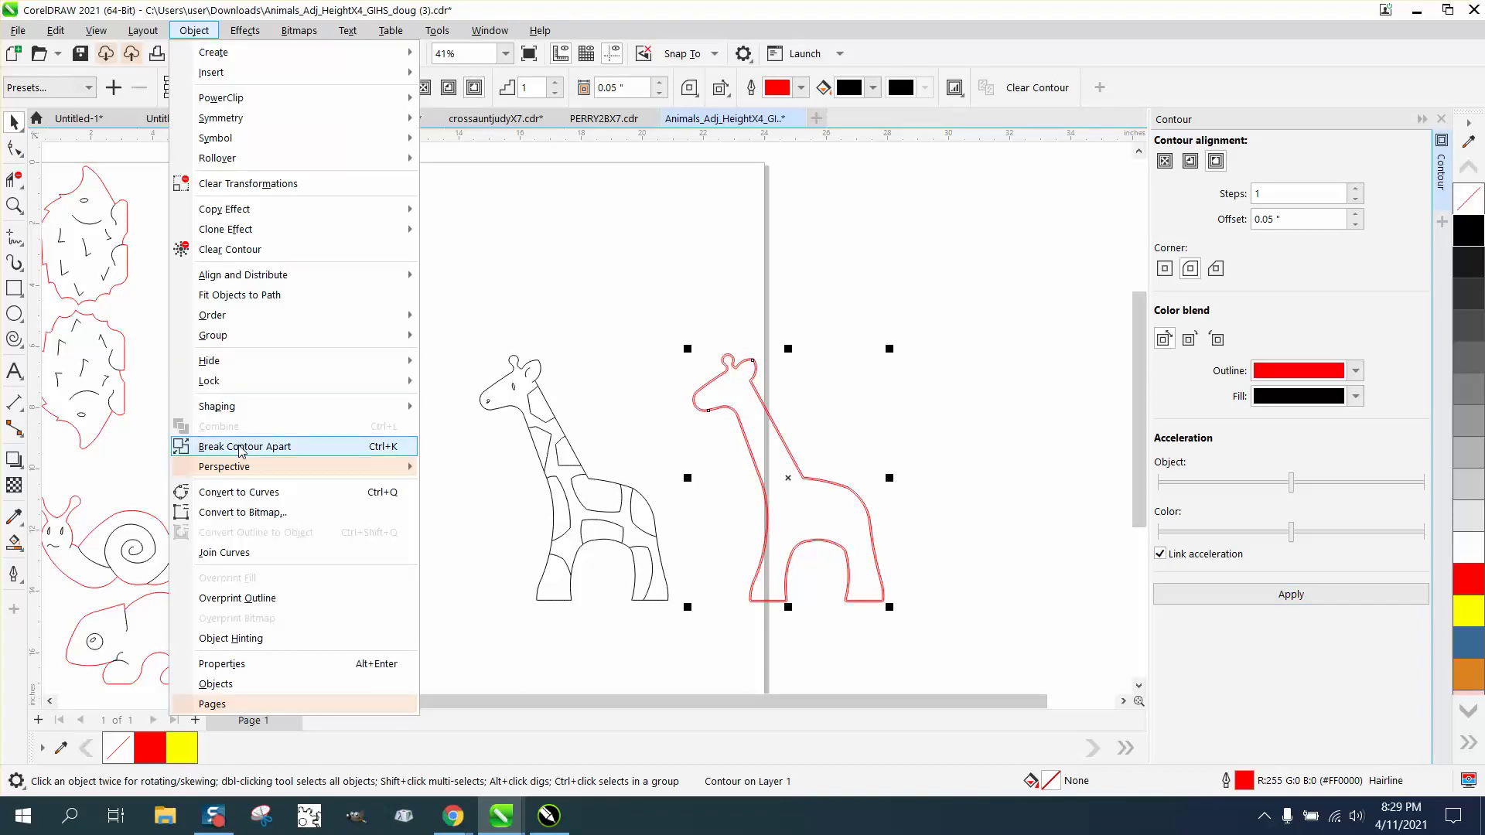
pyautogui.click(242, 446)
# - Nudge the original giraffe boundary 7 inches right and the contour outline 7 inches left onto the giraffe artwork
pyautogui.click(703, 450)
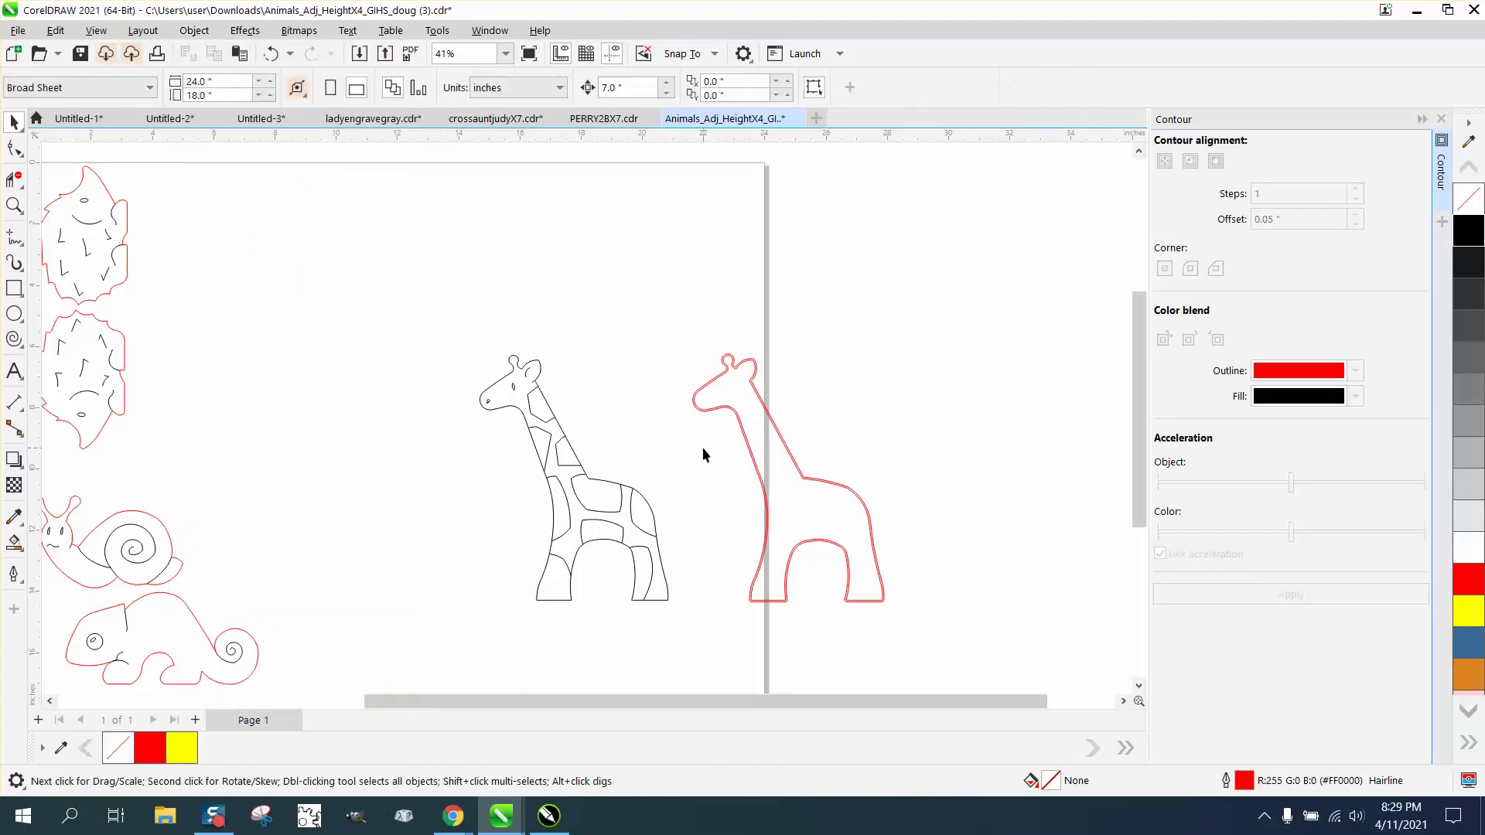
pyautogui.click(773, 439)
pyautogui.press('Right')
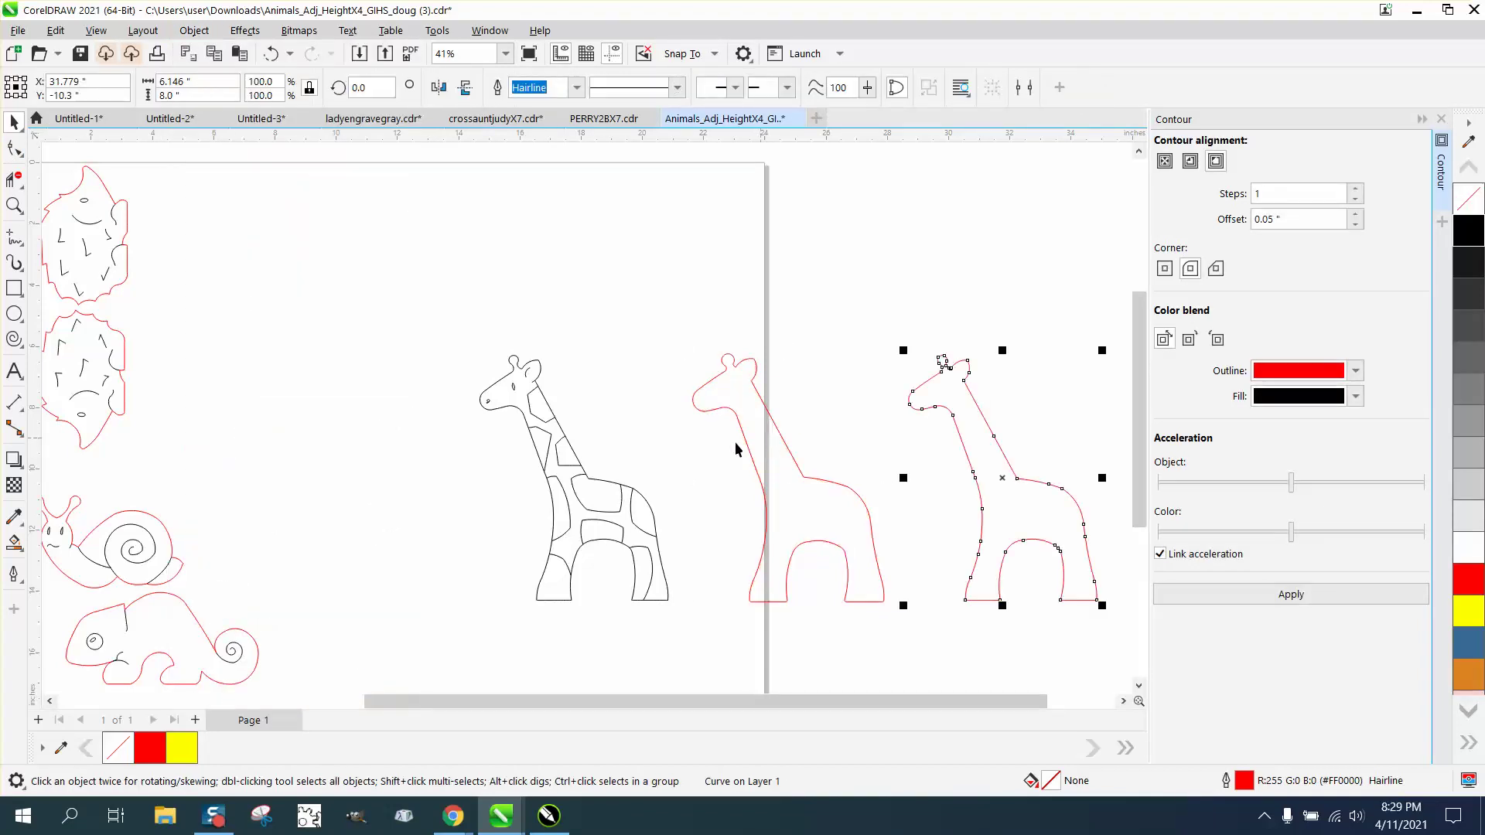
pyautogui.click(783, 467)
pyautogui.press('Left')
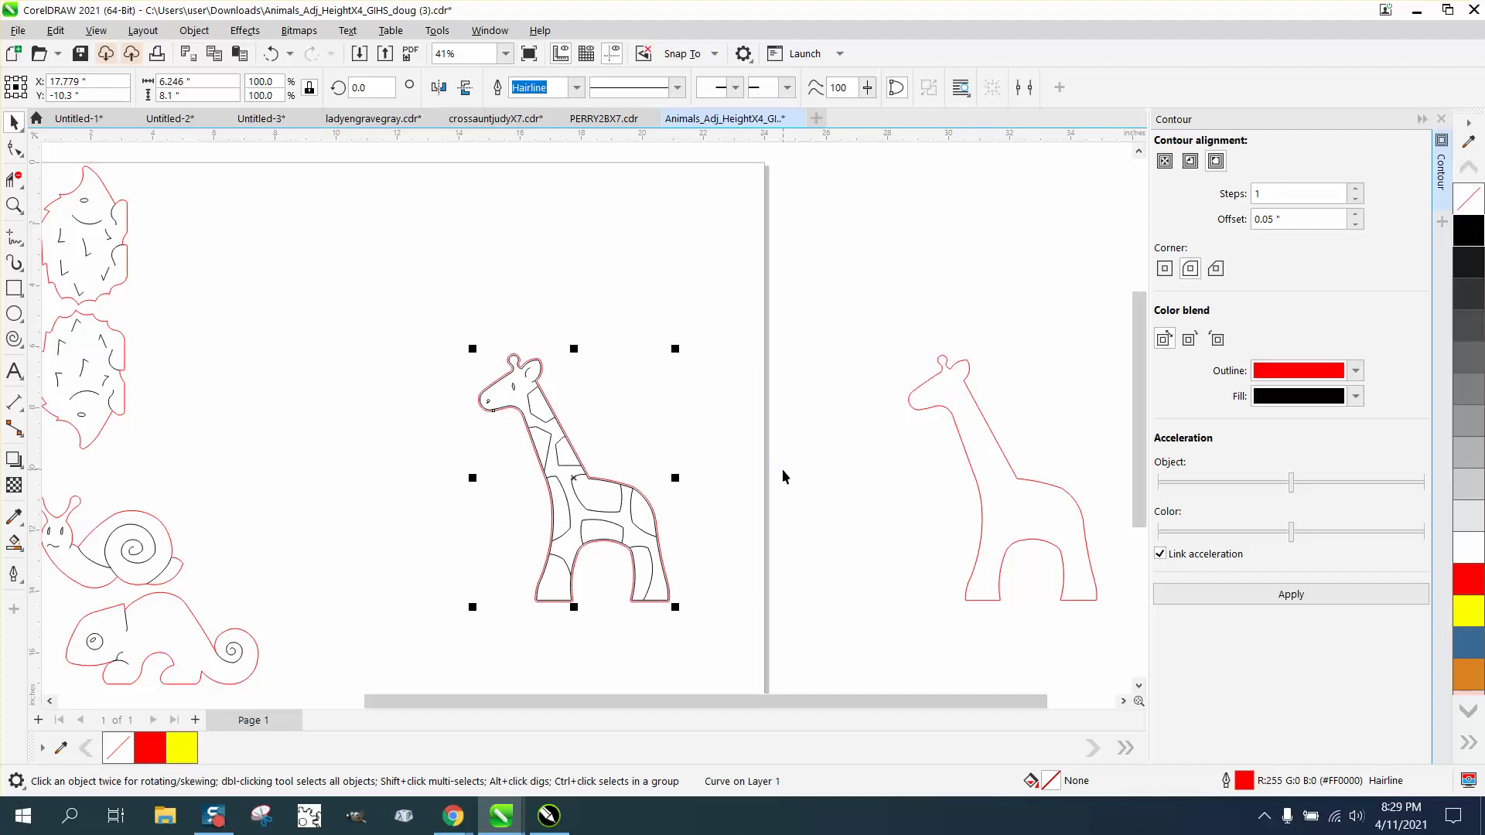
# - Inspect the gap between the red contour outline and the giraffe artwork around the head, neck and feet
pyautogui.click(14, 205)
pyautogui.moveTo(364, 324); pyautogui.dragTo(636, 488)
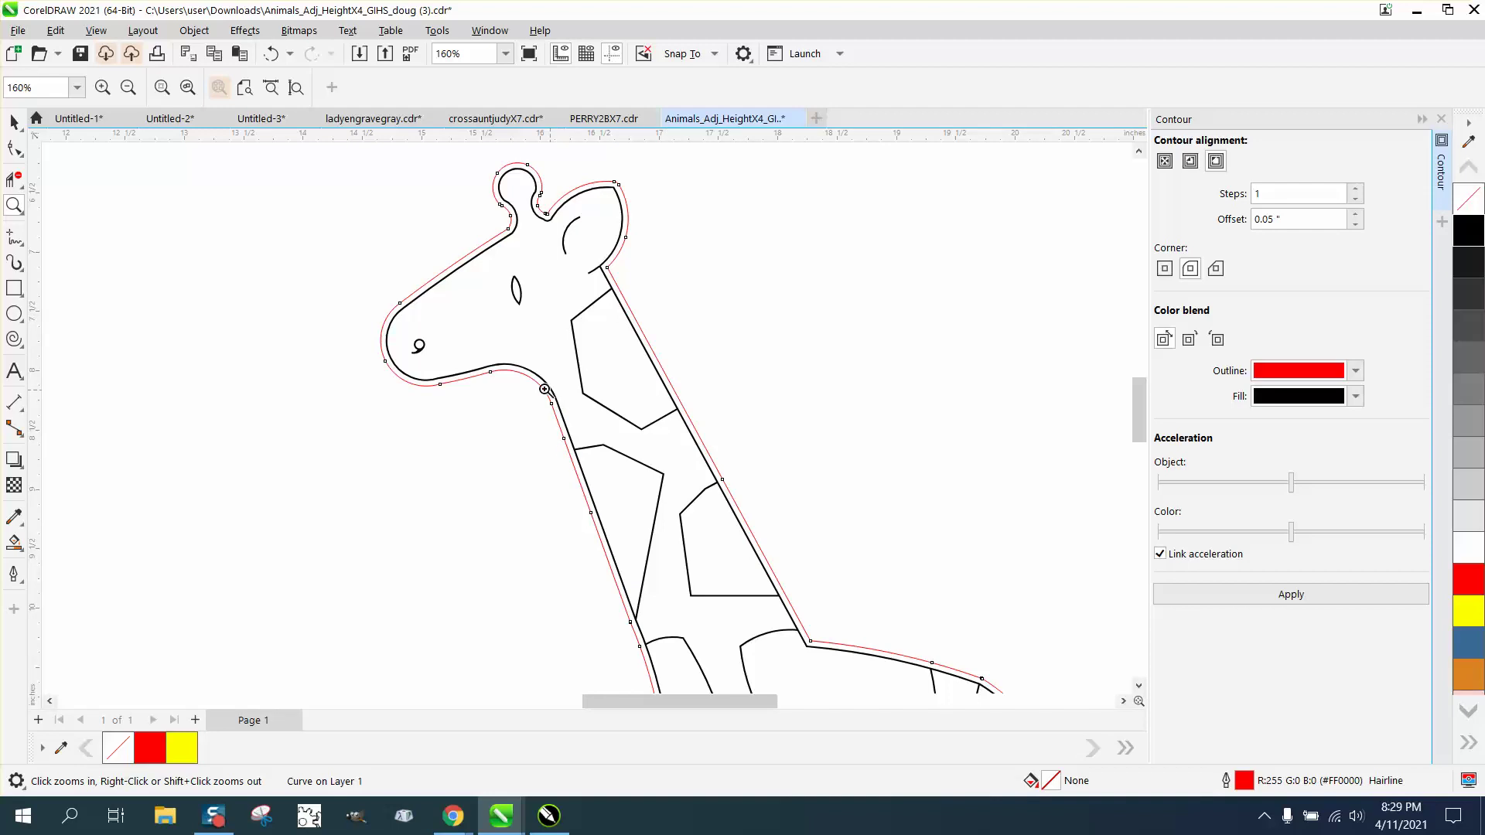
pyautogui.scroll(-5, 511, 375)
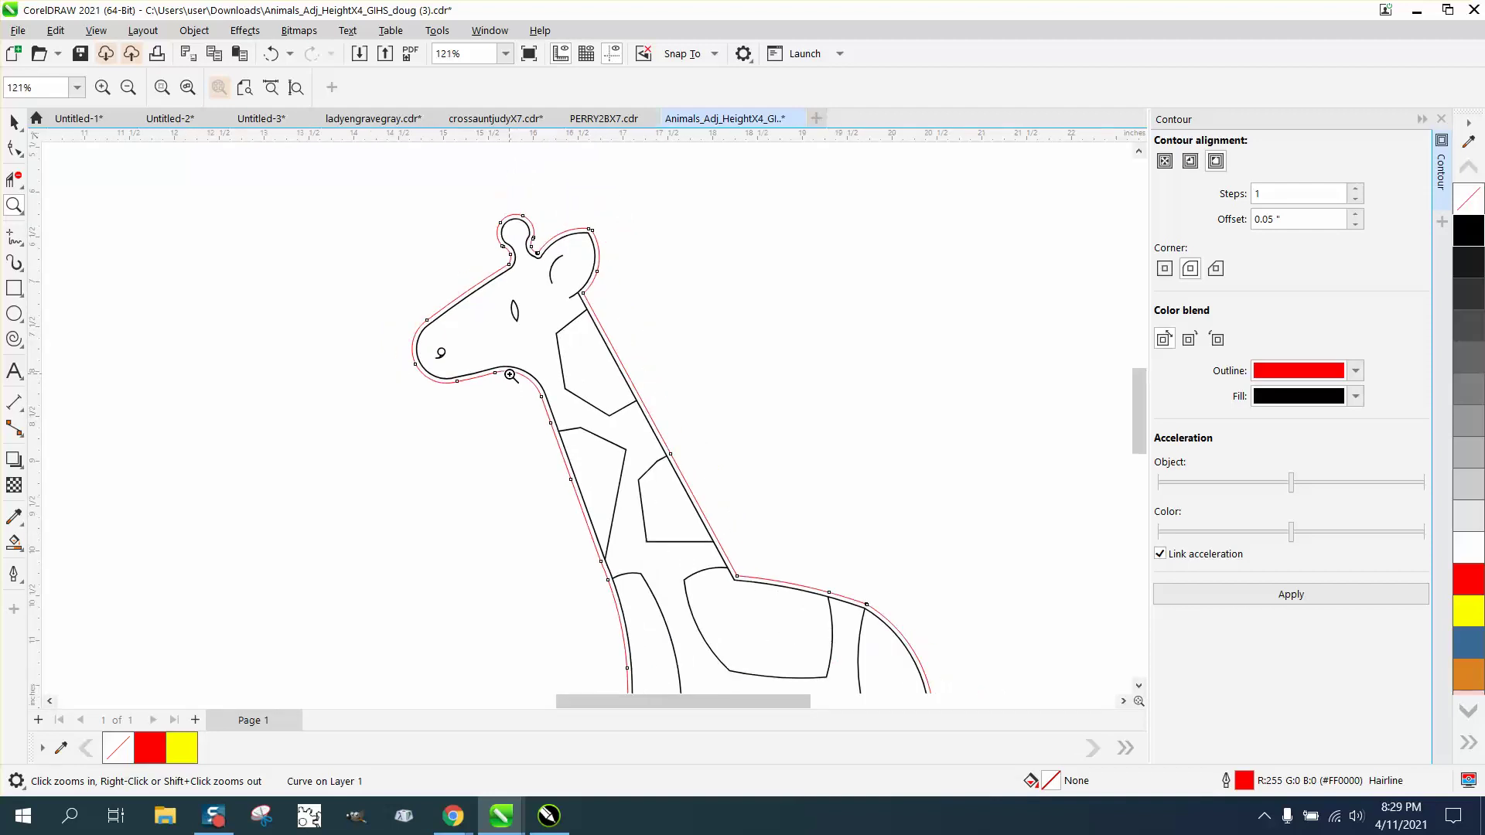
pyautogui.scroll(-3, 511, 375)
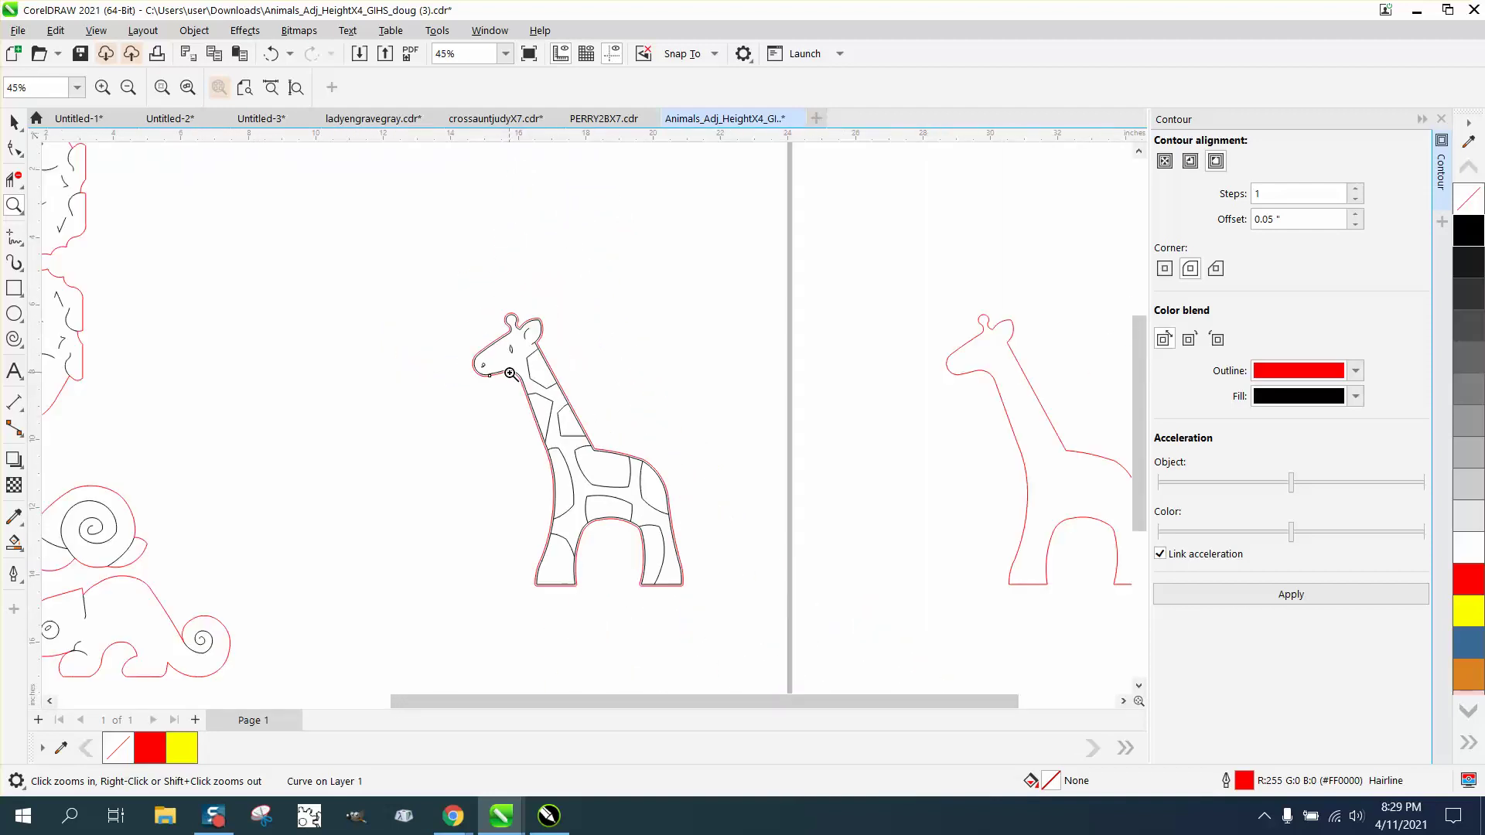
pyautogui.moveTo(722, 623); pyautogui.dragTo(722, 623)
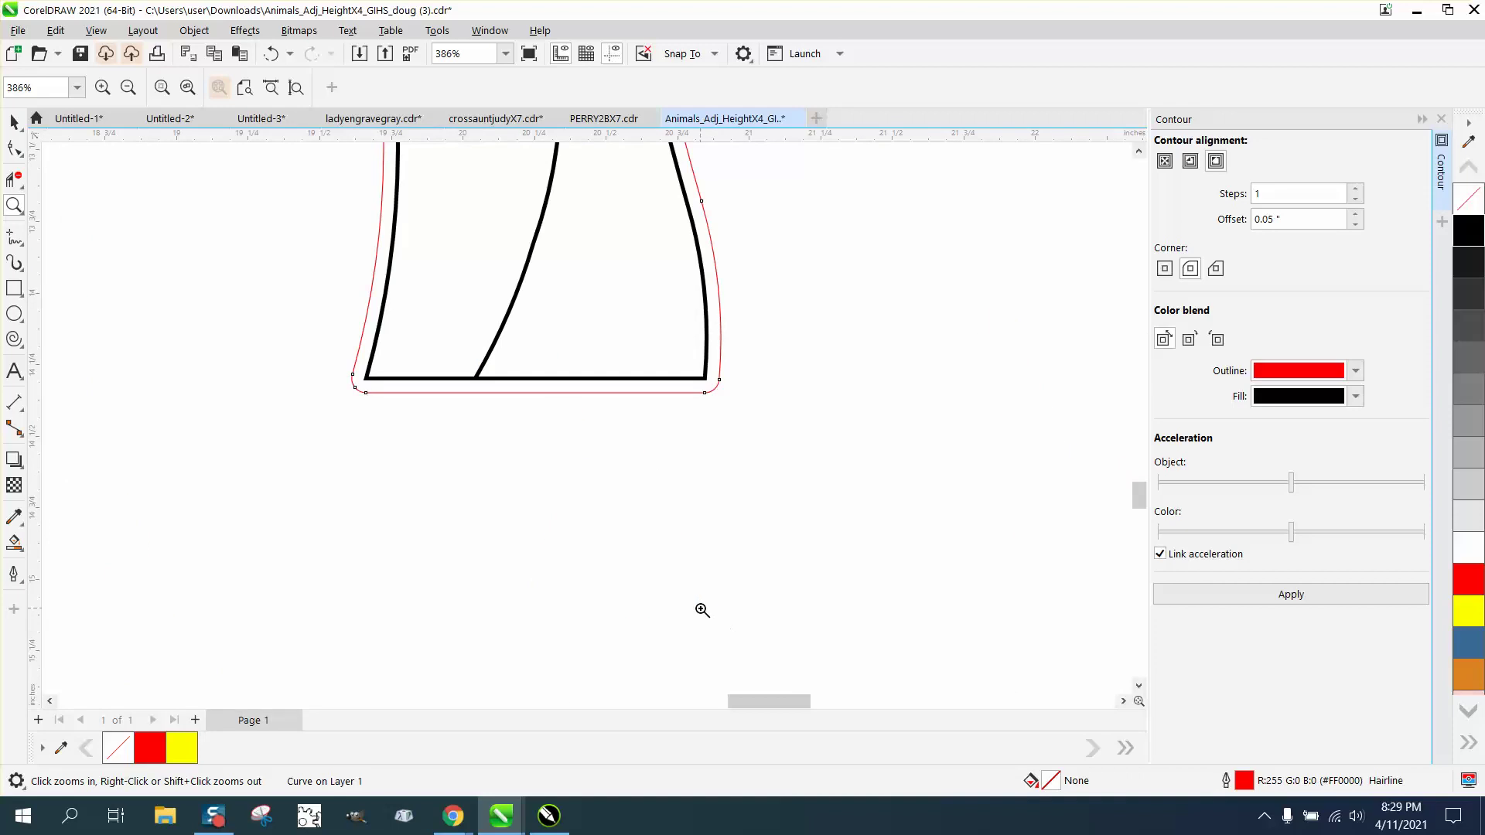
pyautogui.scroll(-10, 668, 573)
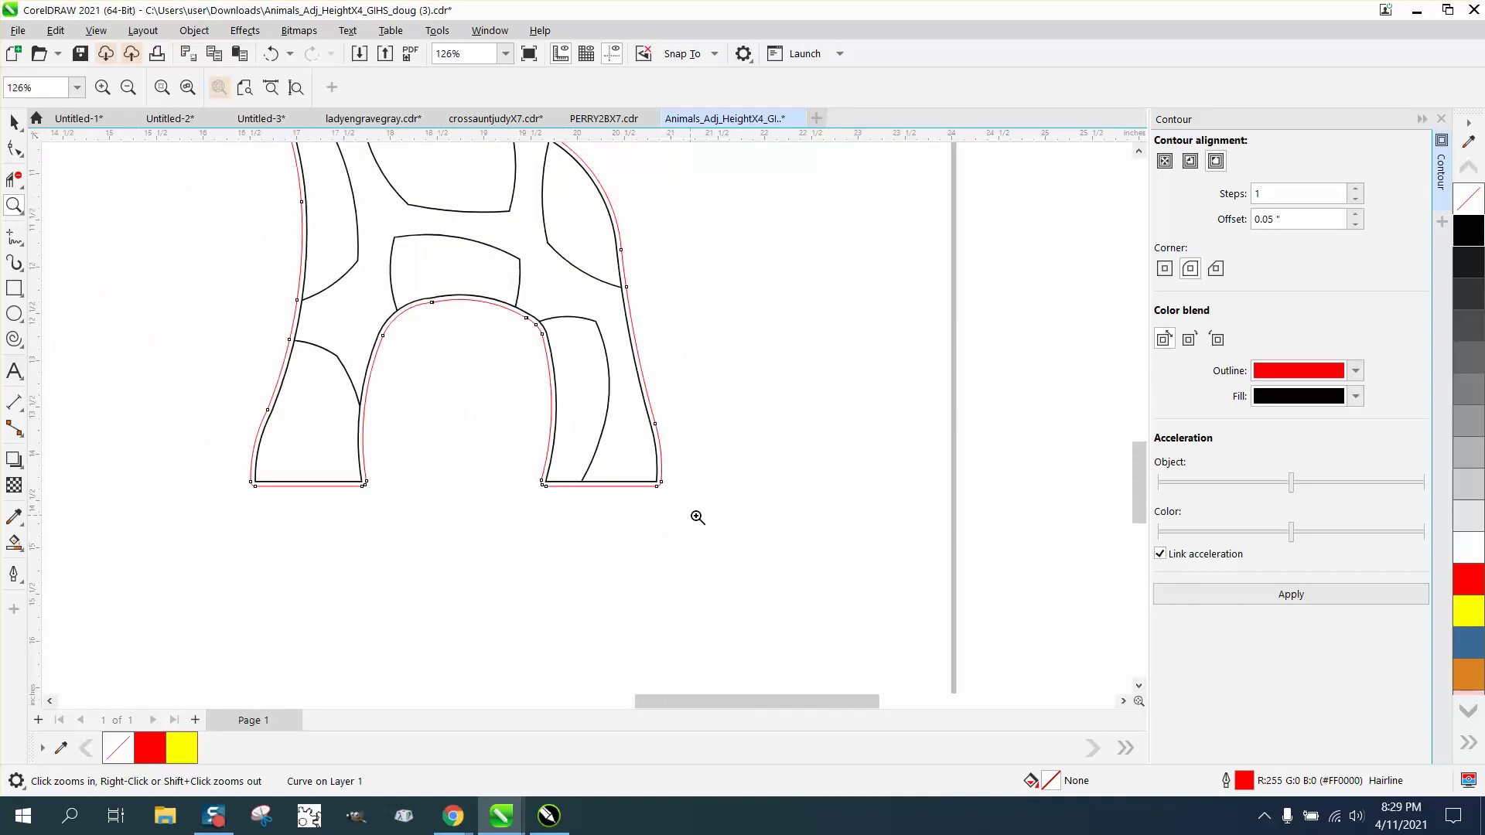
pyautogui.scroll(-3, 730, 519)
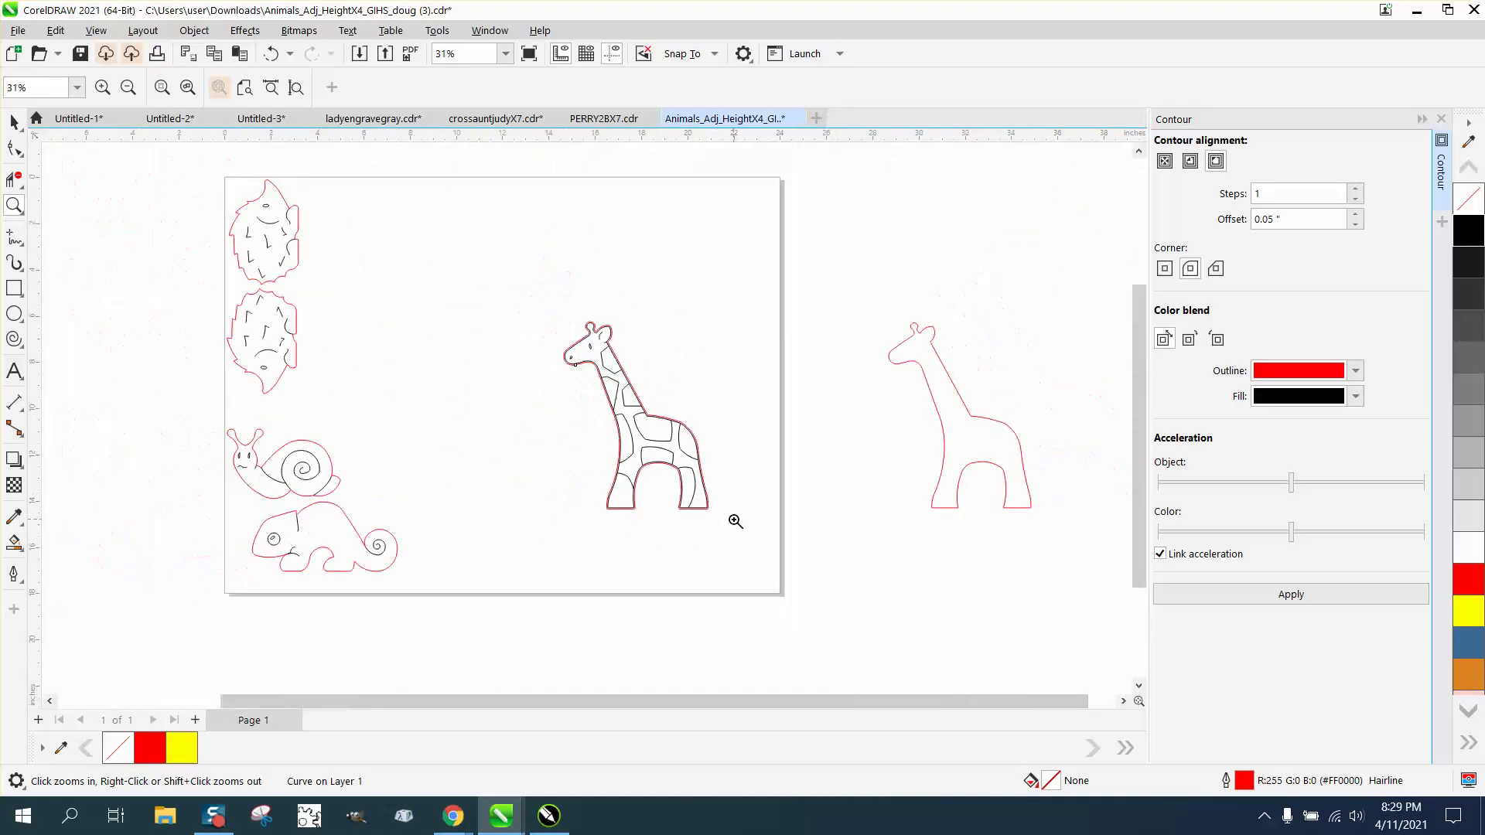
# - Move the lower hedgehog group 7 inches left, off the page, and ungroup it
pyautogui.moveTo(207, 438); pyautogui.dragTo(543, 637)
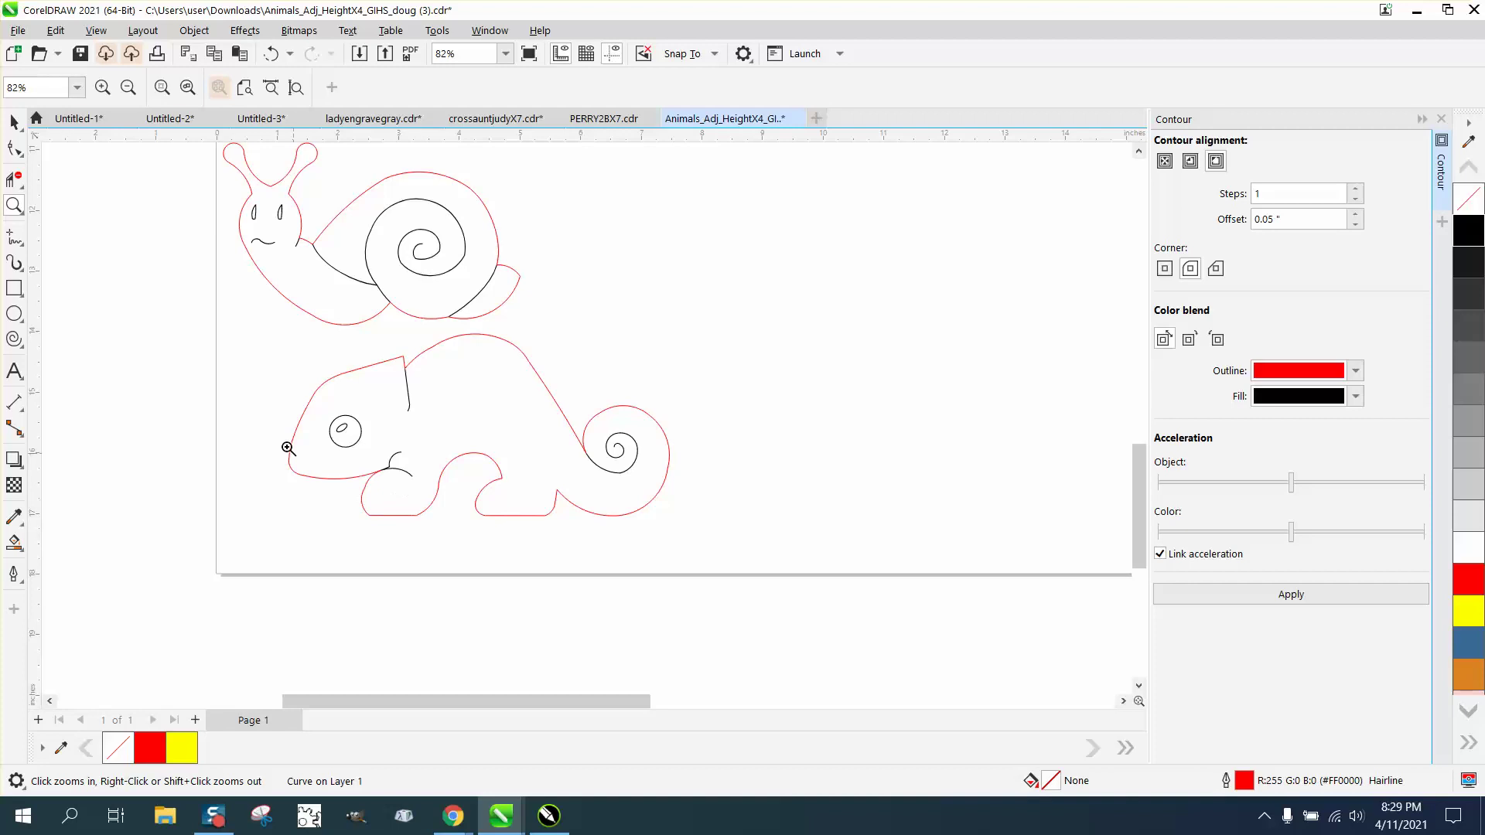
pyautogui.click(14, 122)
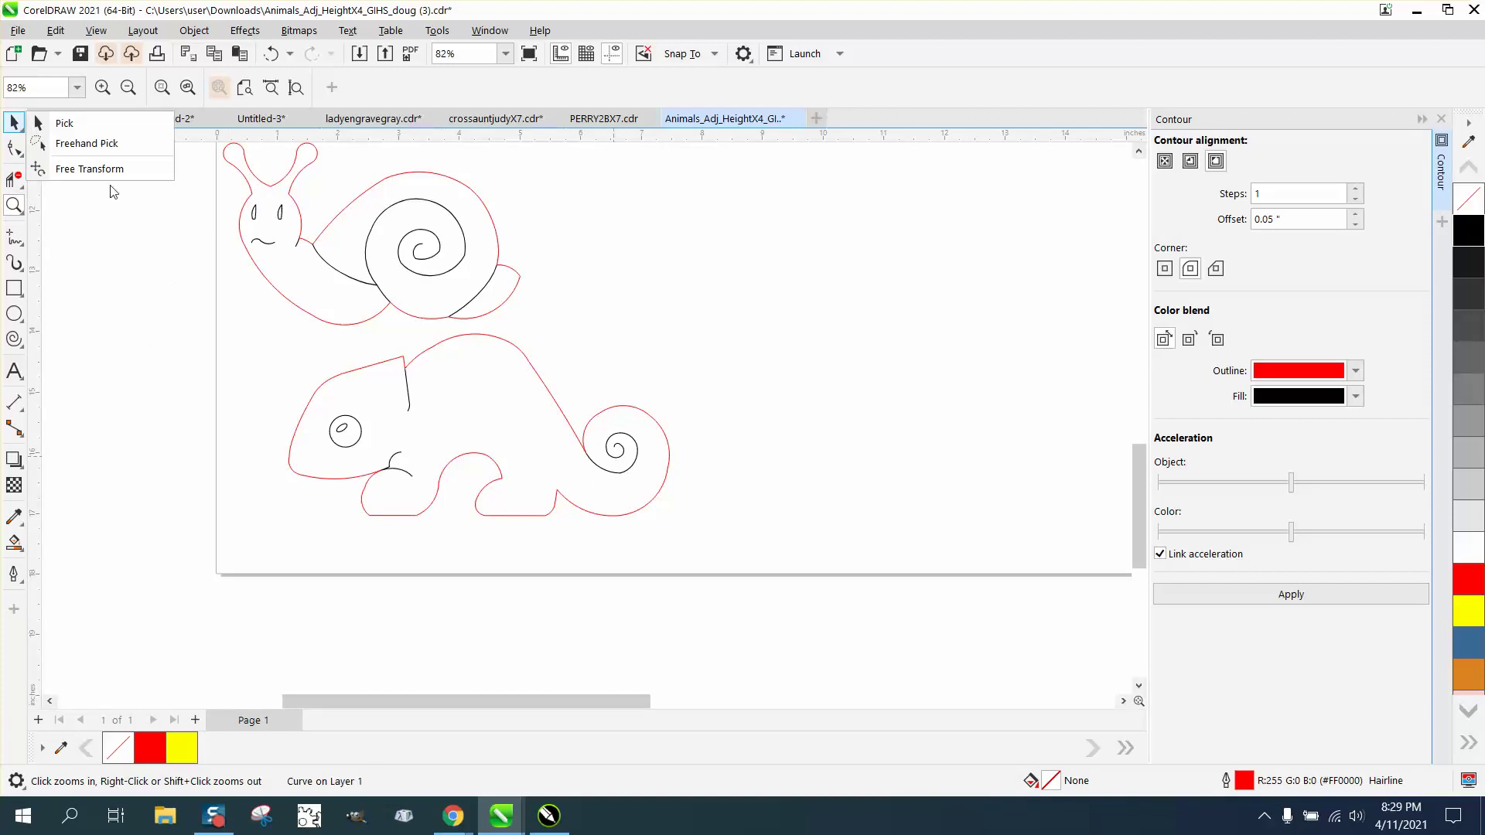
pyautogui.click(62, 122)
pyautogui.scroll(-1, 588, 491)
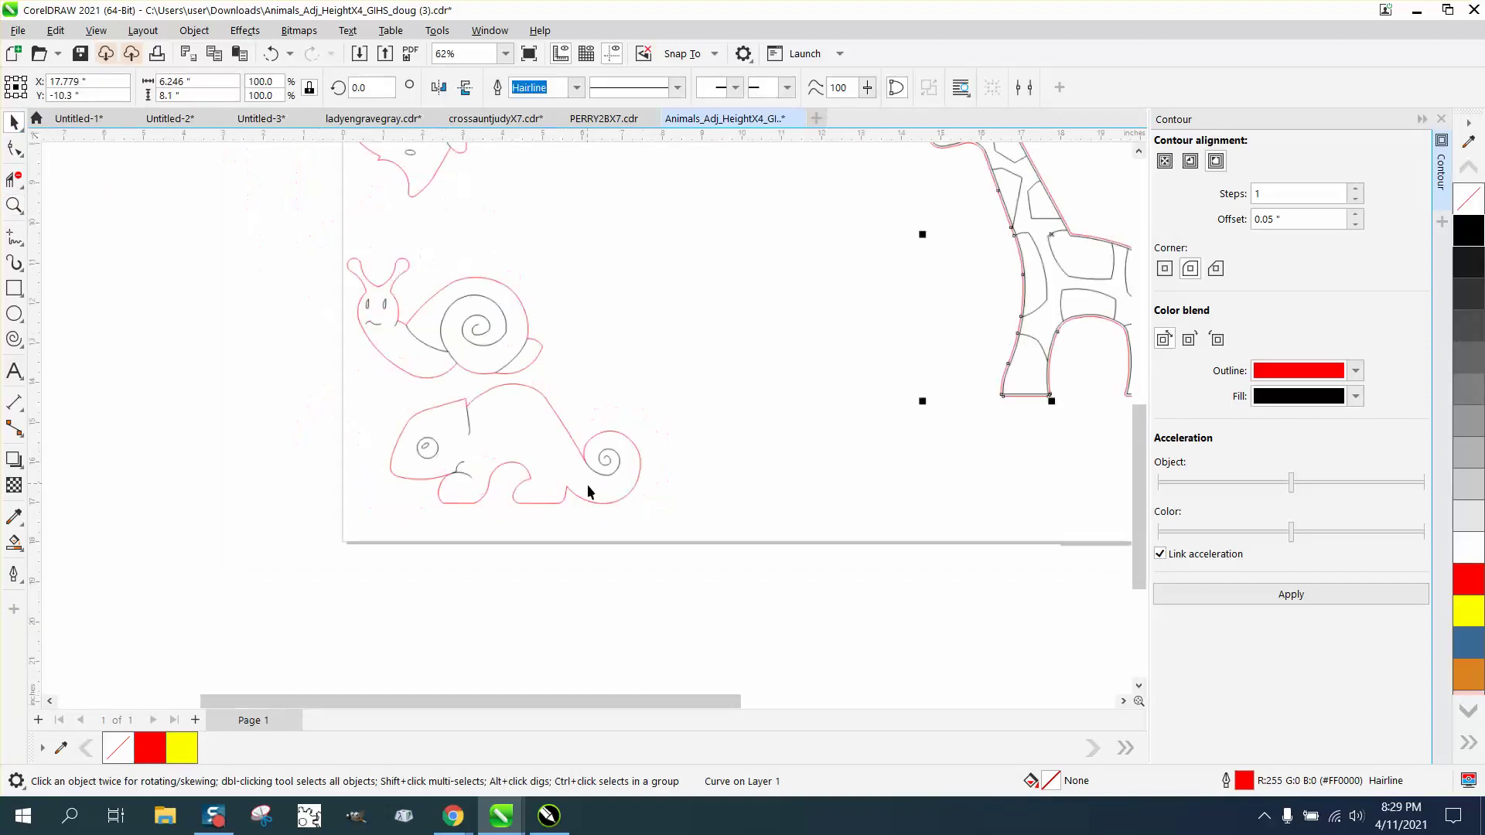
pyautogui.scroll(-2, 587, 491)
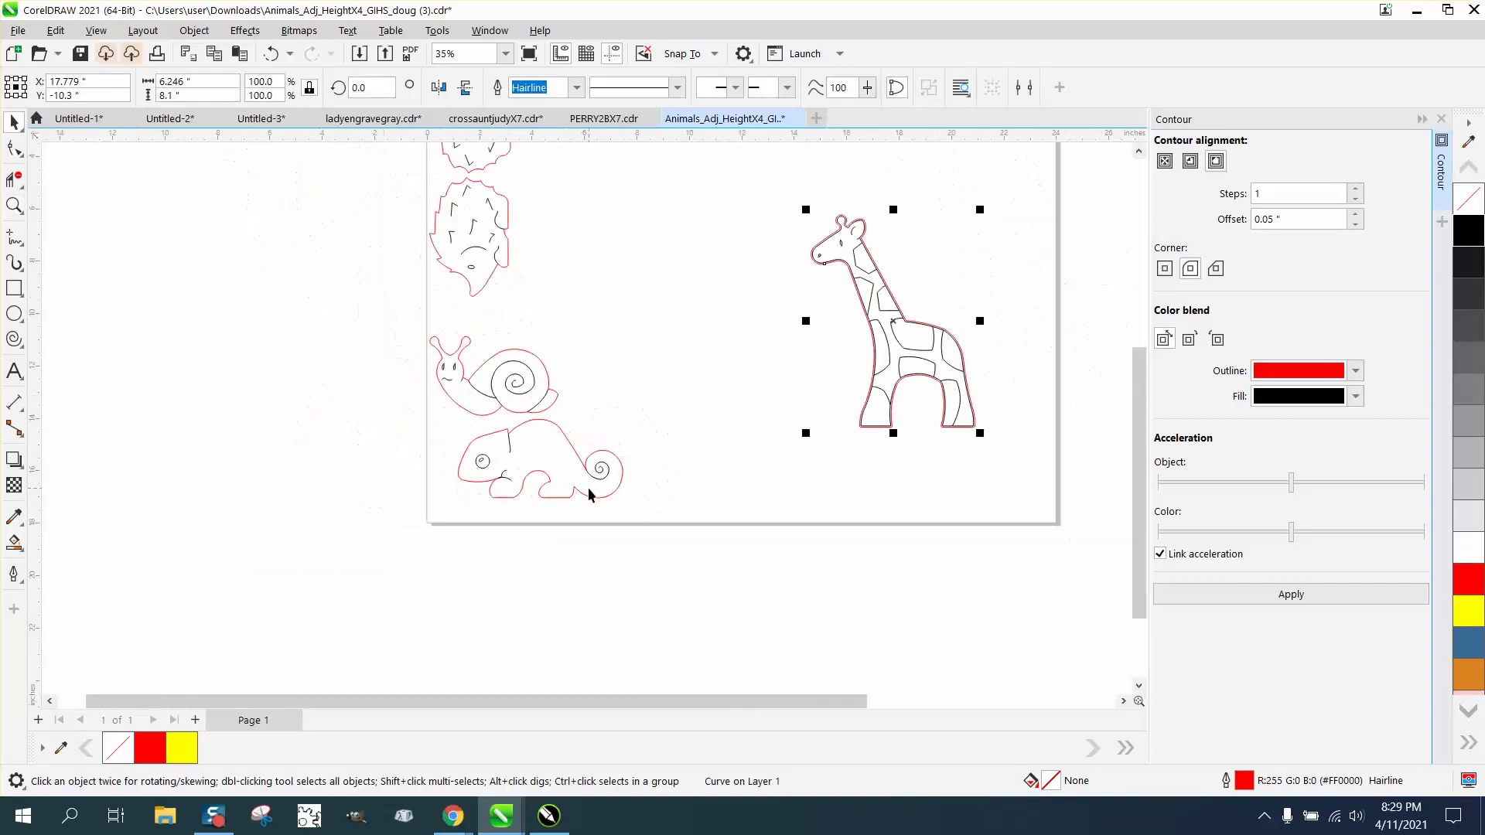
pyautogui.click(499, 267)
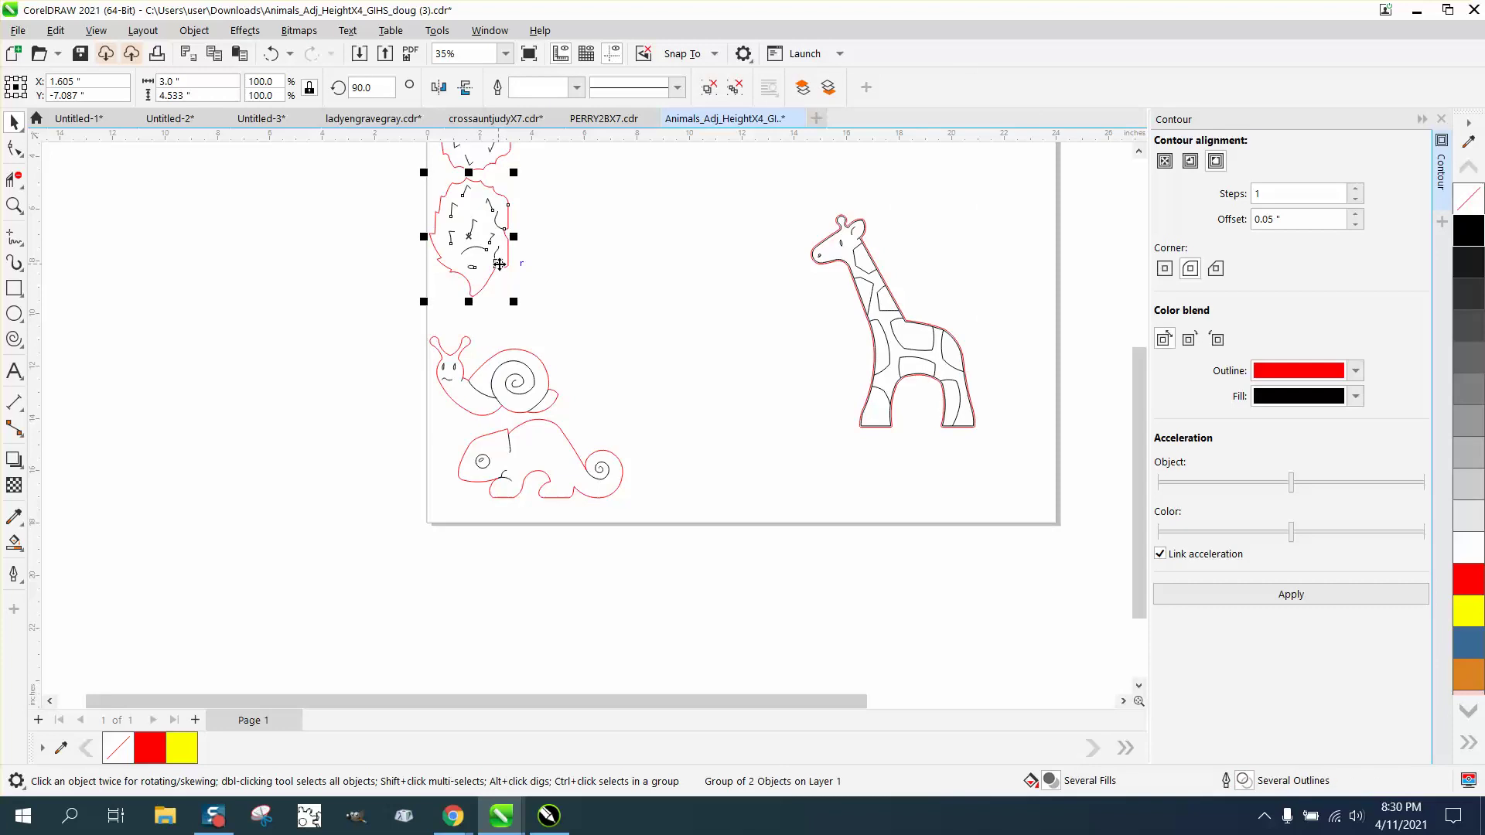
pyautogui.moveTo(499, 263); pyautogui.dragTo(315, 264)
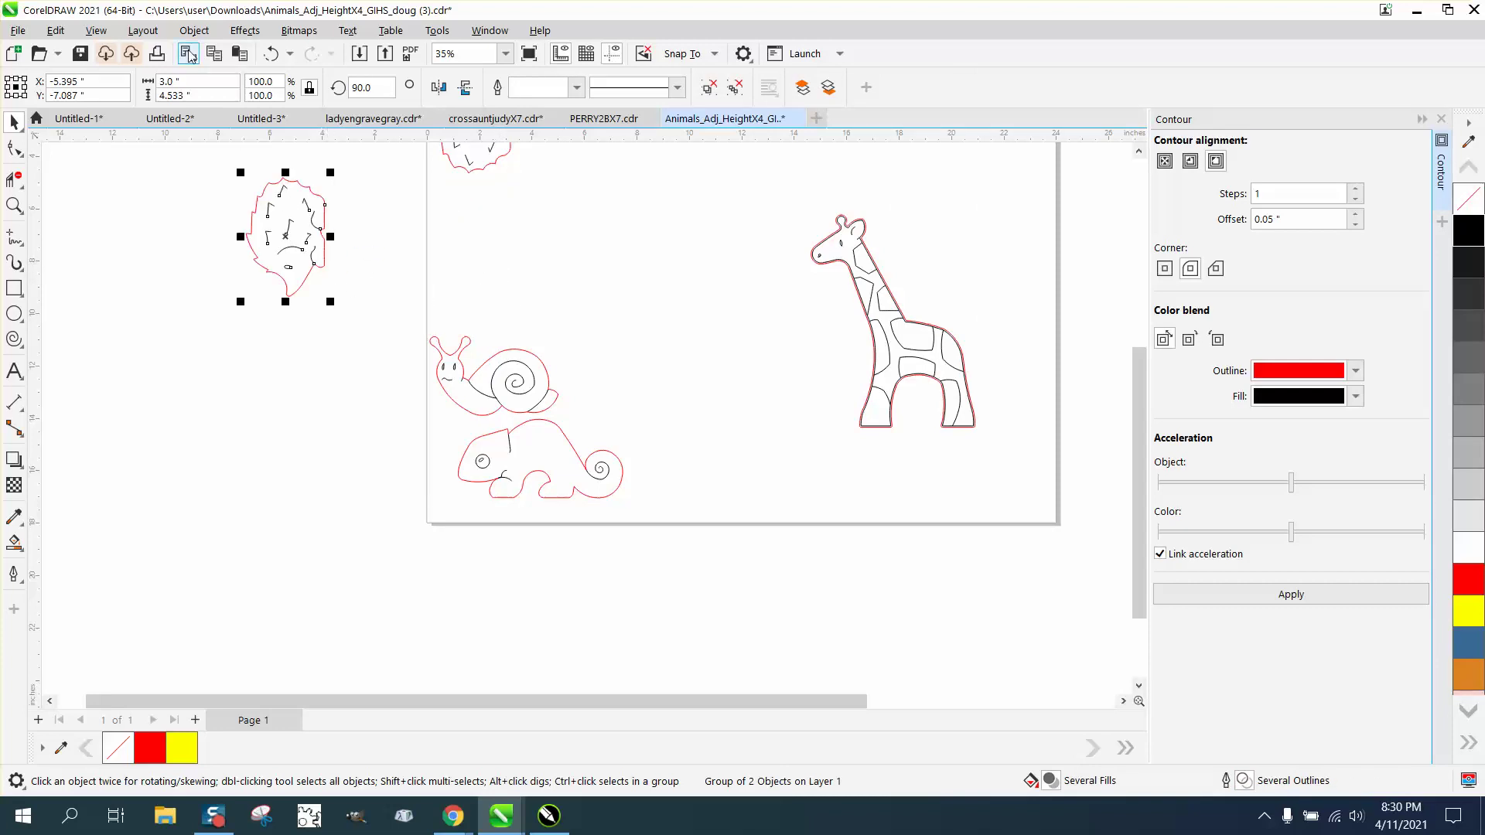
pyautogui.click(194, 31)
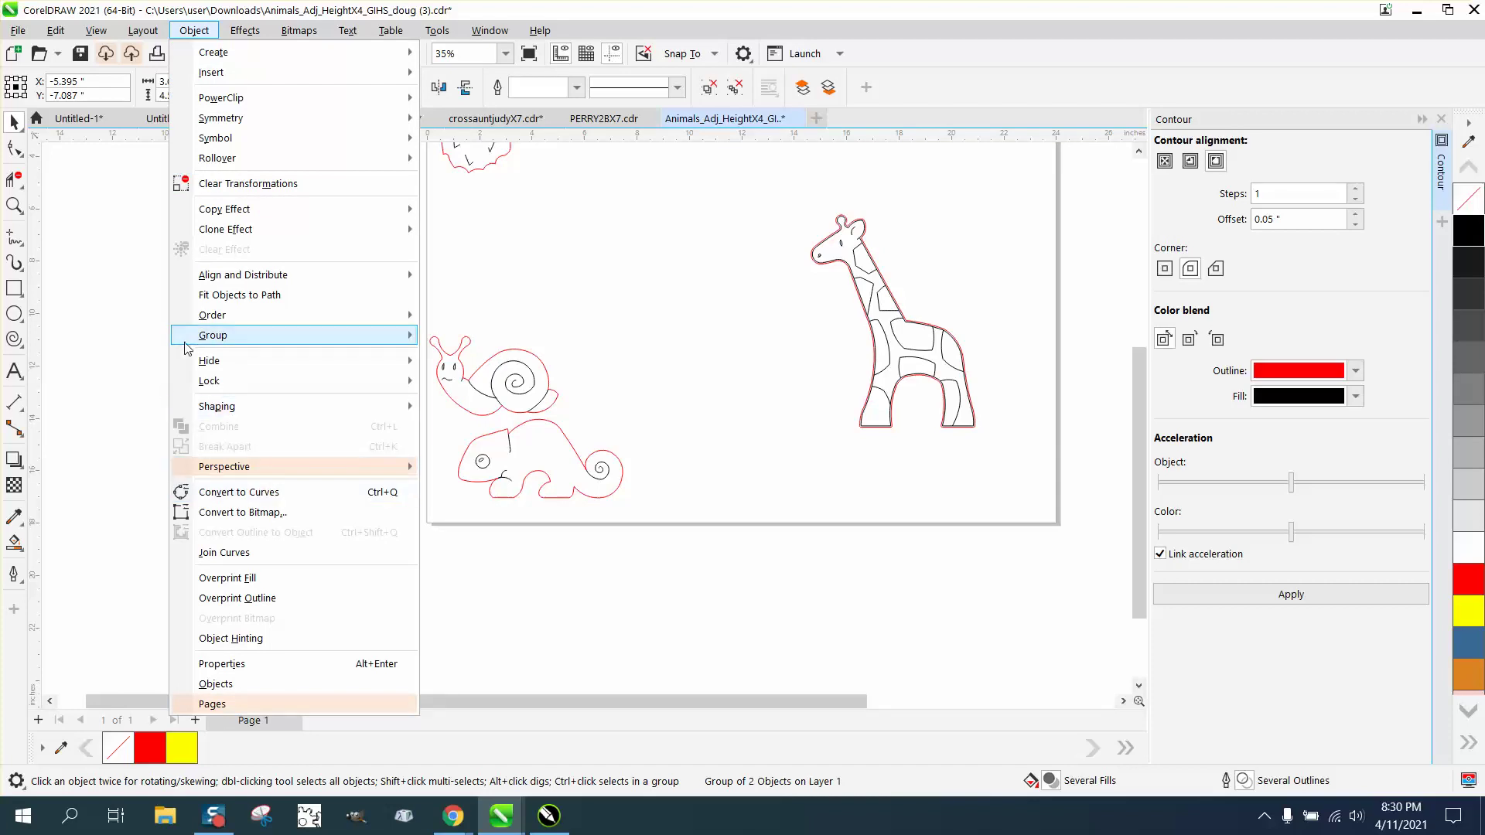
pyautogui.moveTo(371, 334)
pyautogui.click(446, 358)
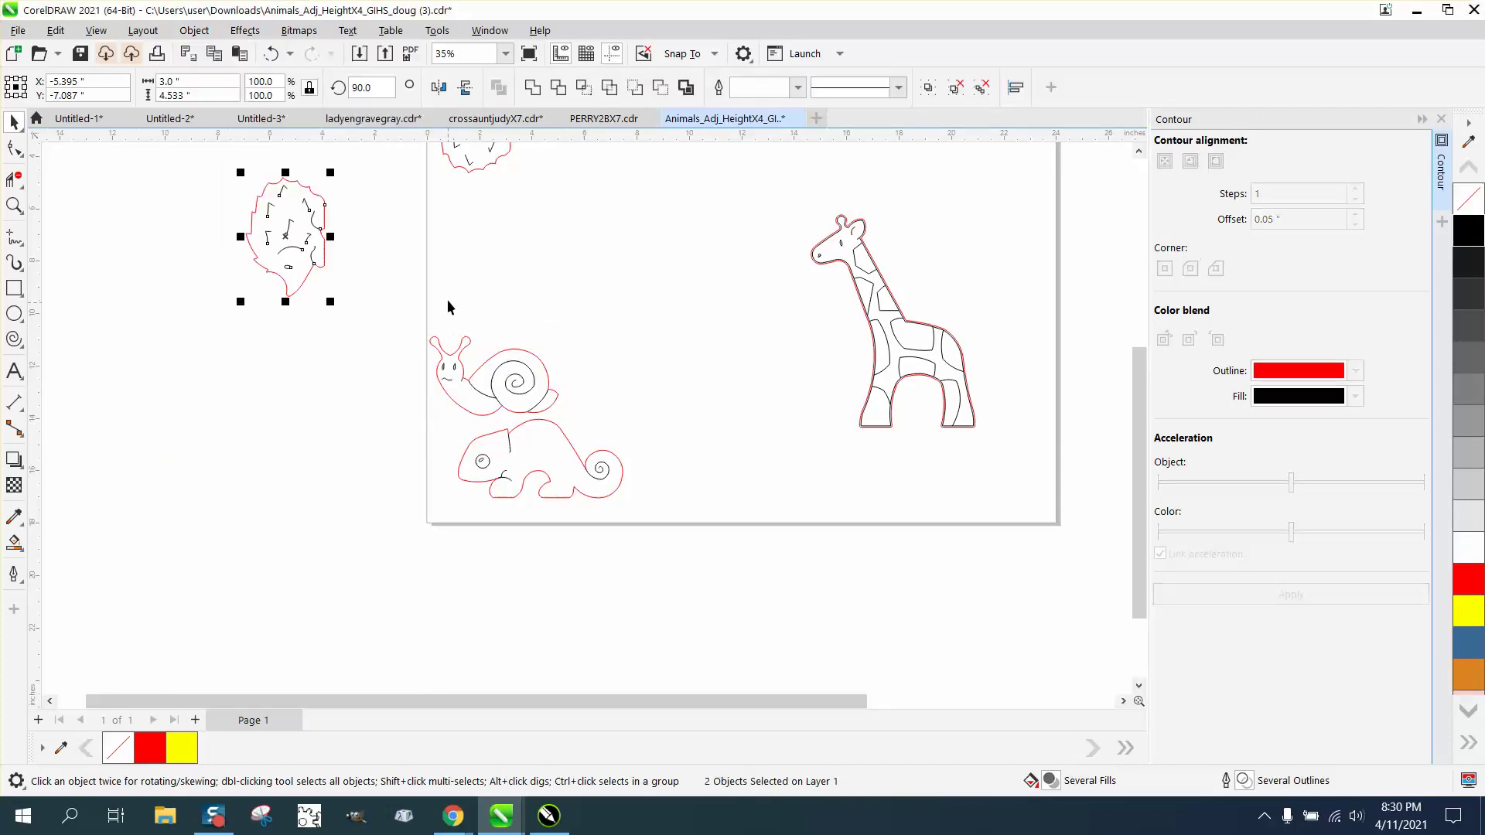
# - Nudge the hedgehog's red outline 7 inches left, away from its black detail lines
pyautogui.click(356, 229)
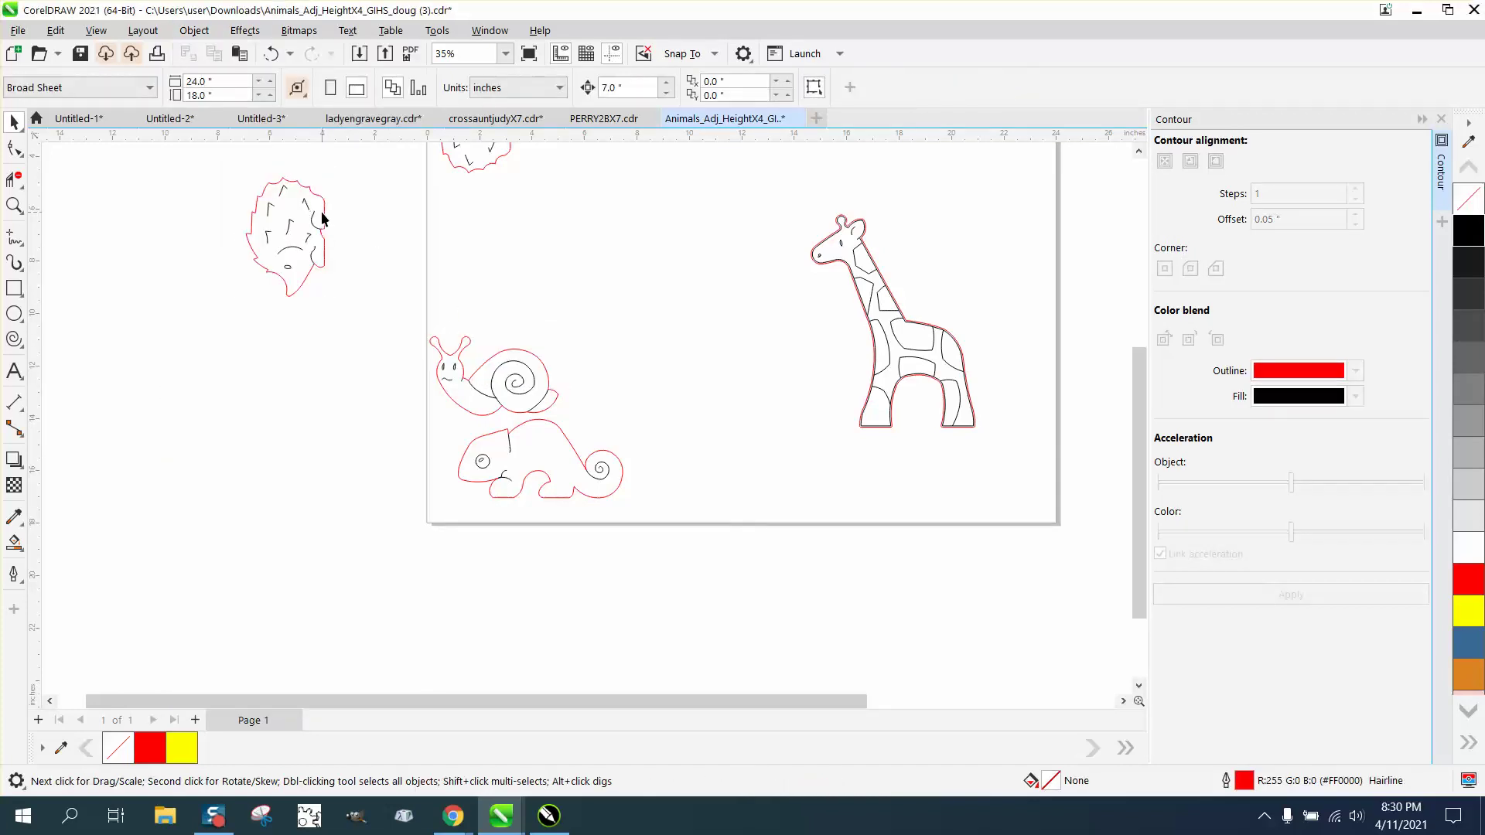
pyautogui.click(321, 211)
pyautogui.press('Left')
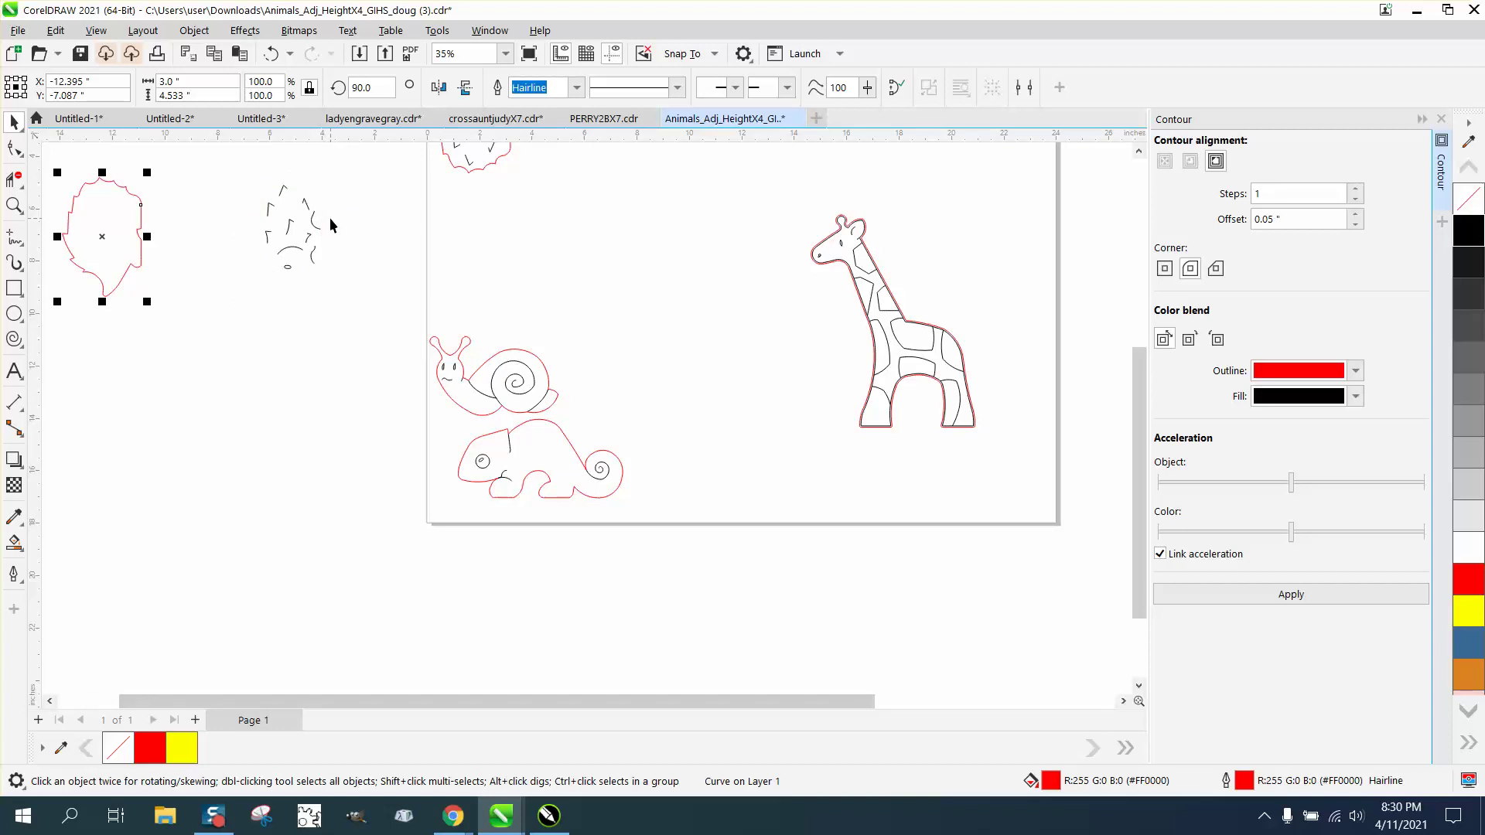
# - Try a one-step outside contour with a 0.05 inch offset directly on the hedgehog's red outline
pyautogui.click(1281, 596)
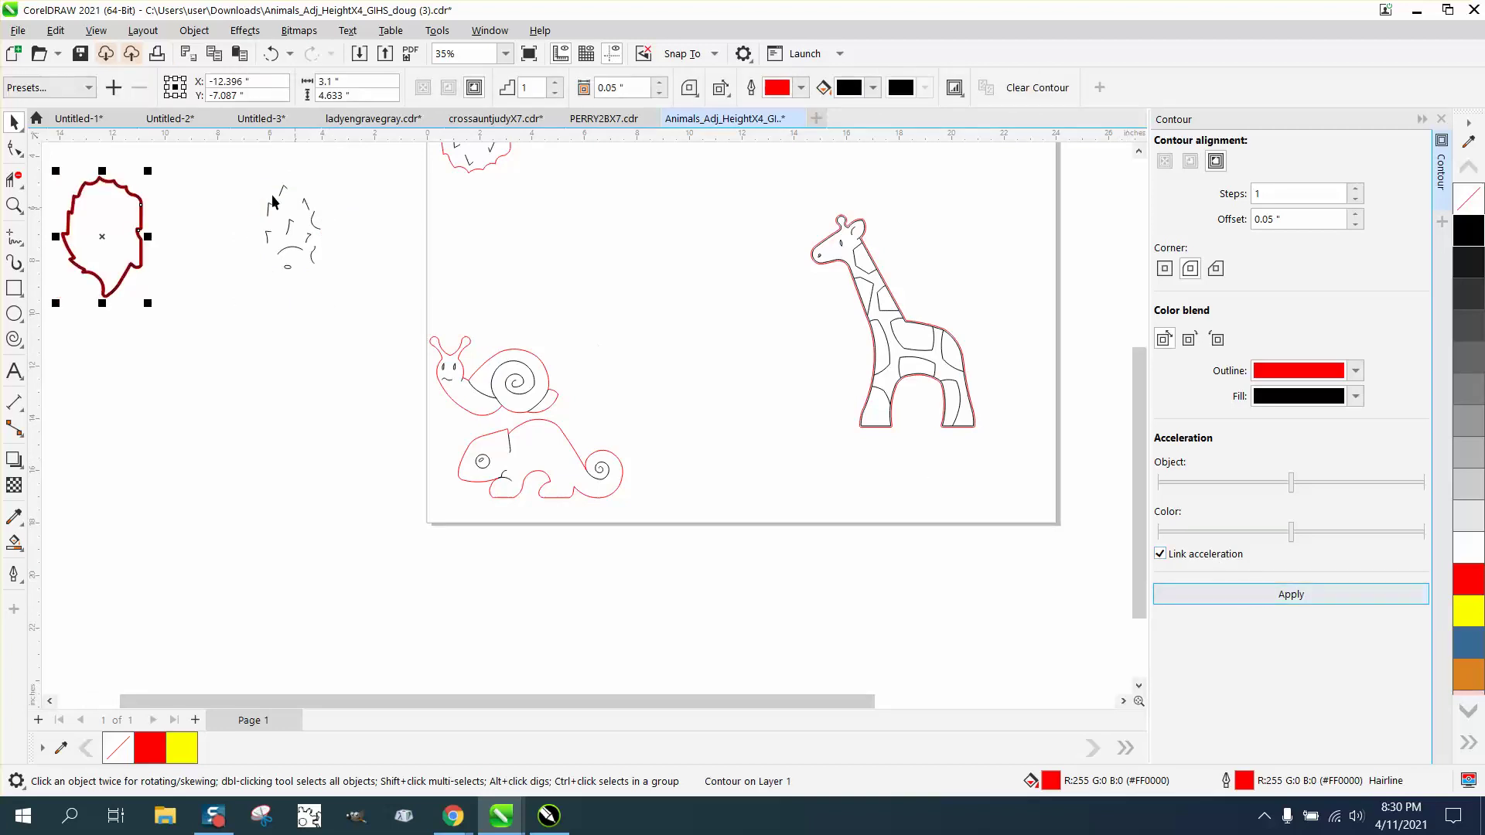
pyautogui.click(14, 205)
pyautogui.moveTo(87, 177); pyautogui.dragTo(175, 221)
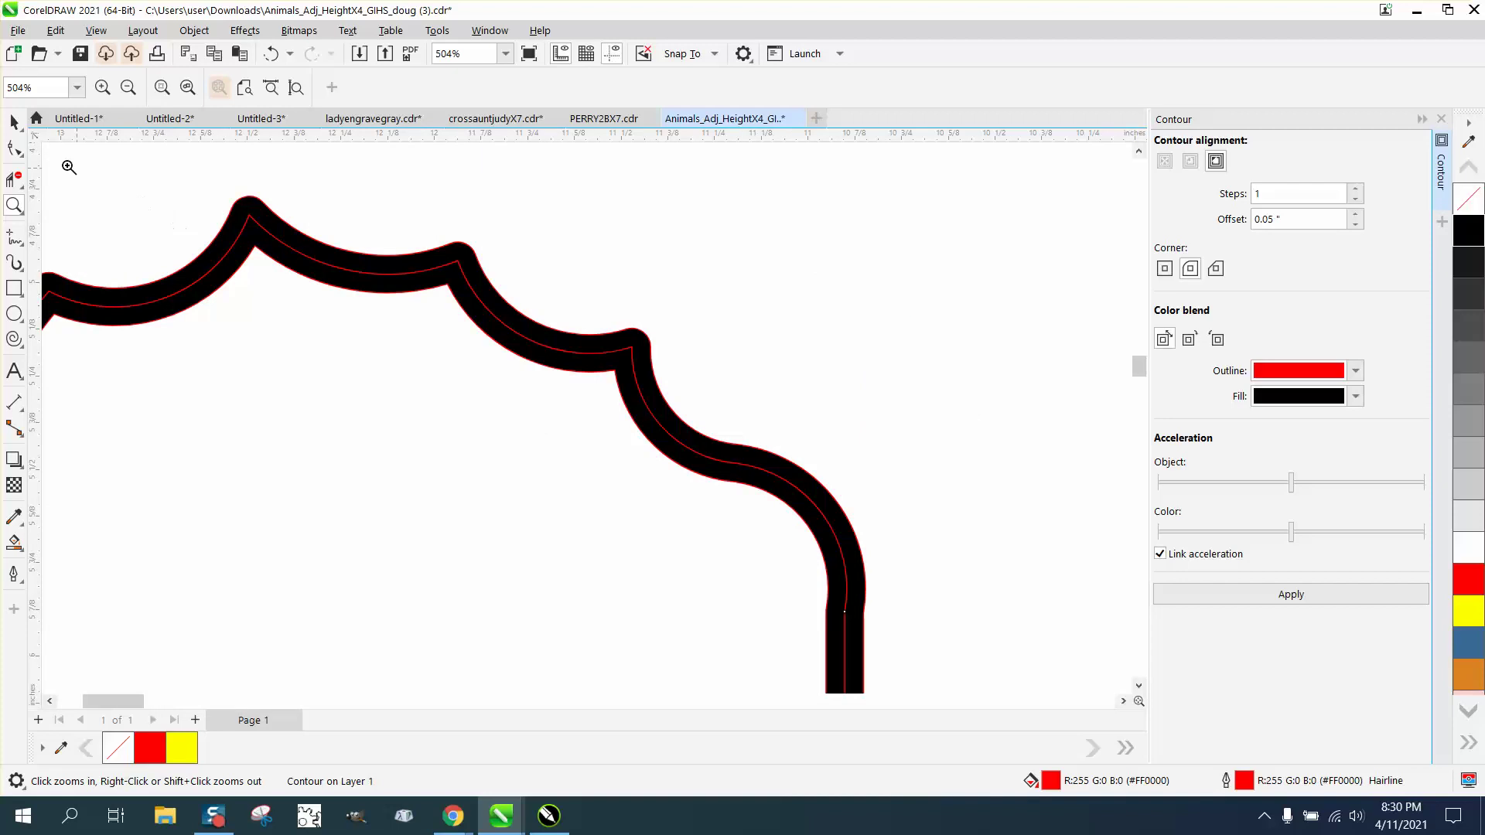
pyautogui.click(13, 122)
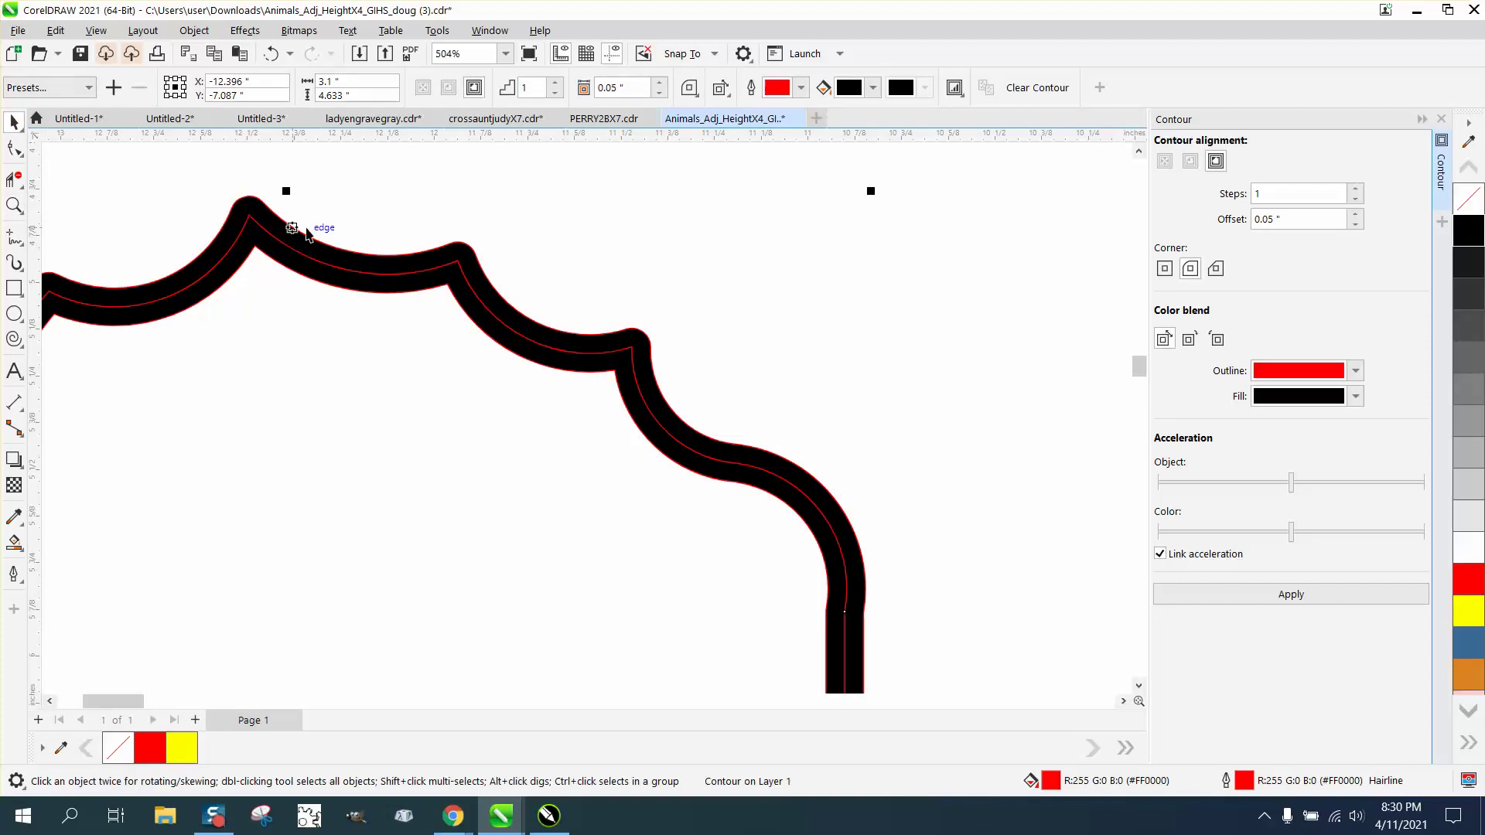
pyautogui.click(271, 53)
pyautogui.scroll(-6, 513, 290)
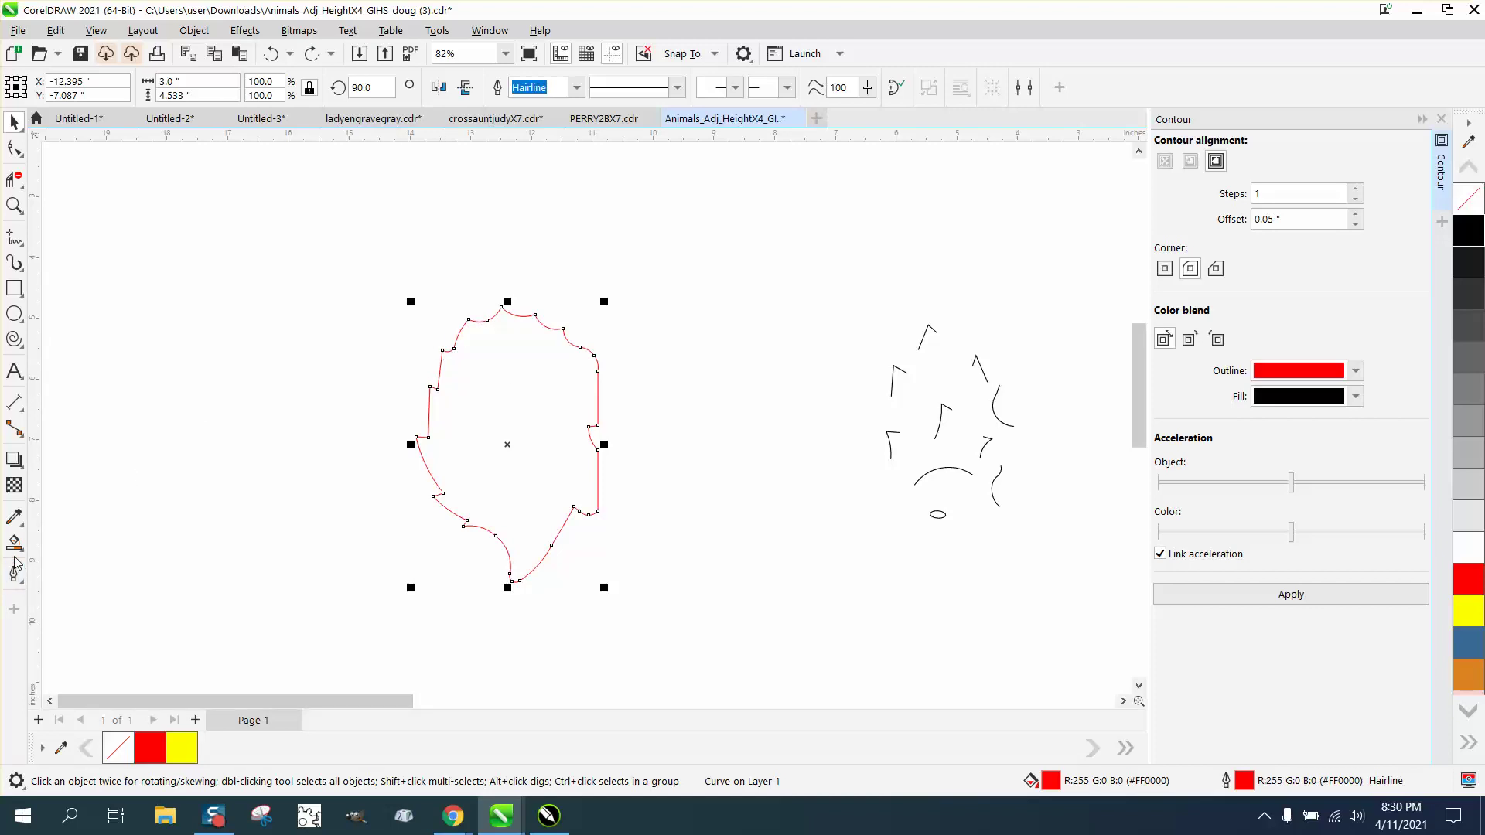
# - Create a black Smart Fill shape inside the red hedgehog outline and nudge it 7 inches left
pyautogui.click(490, 468)
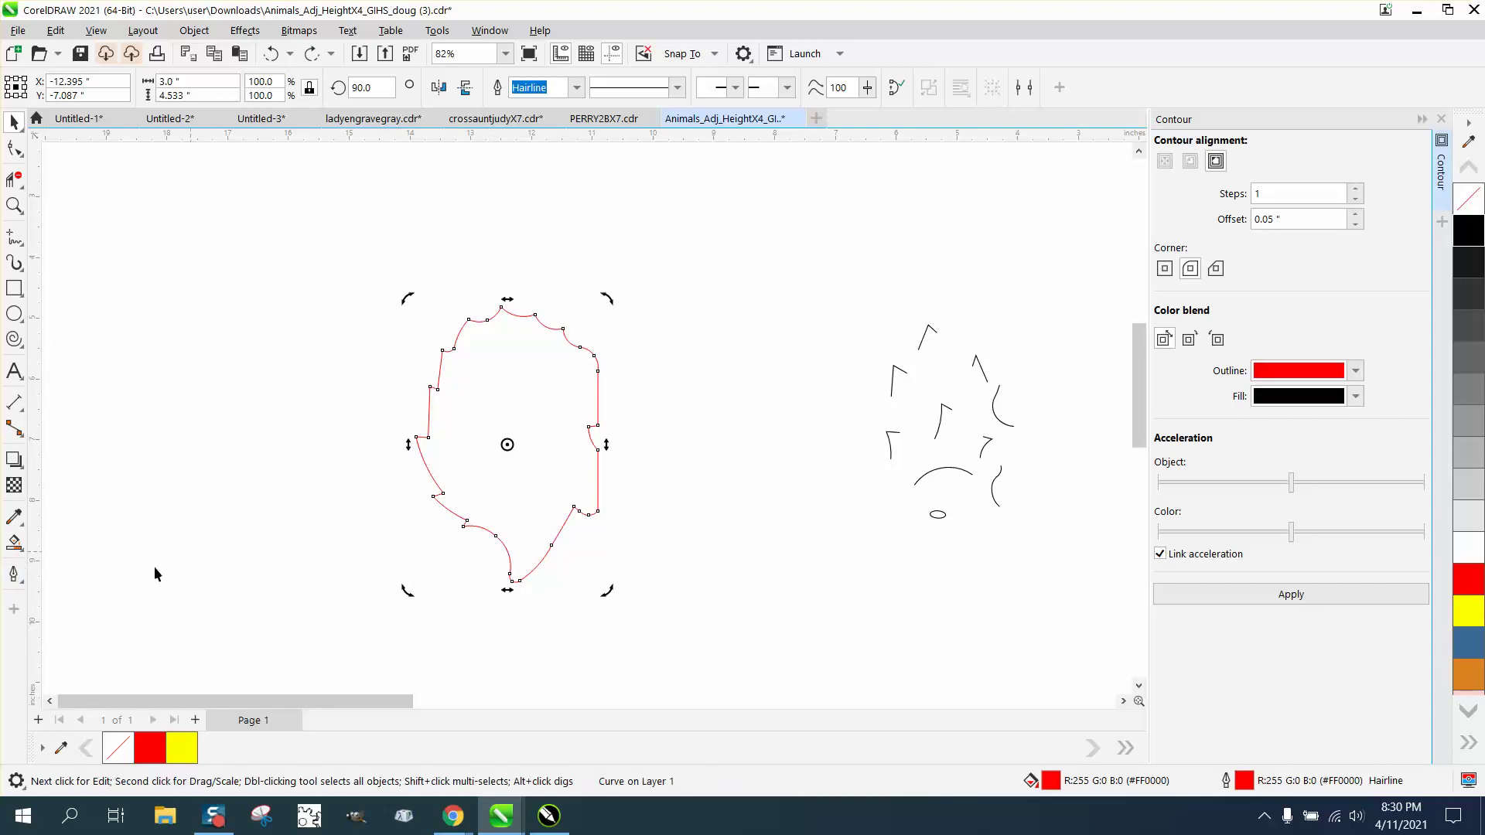
pyautogui.click(19, 550)
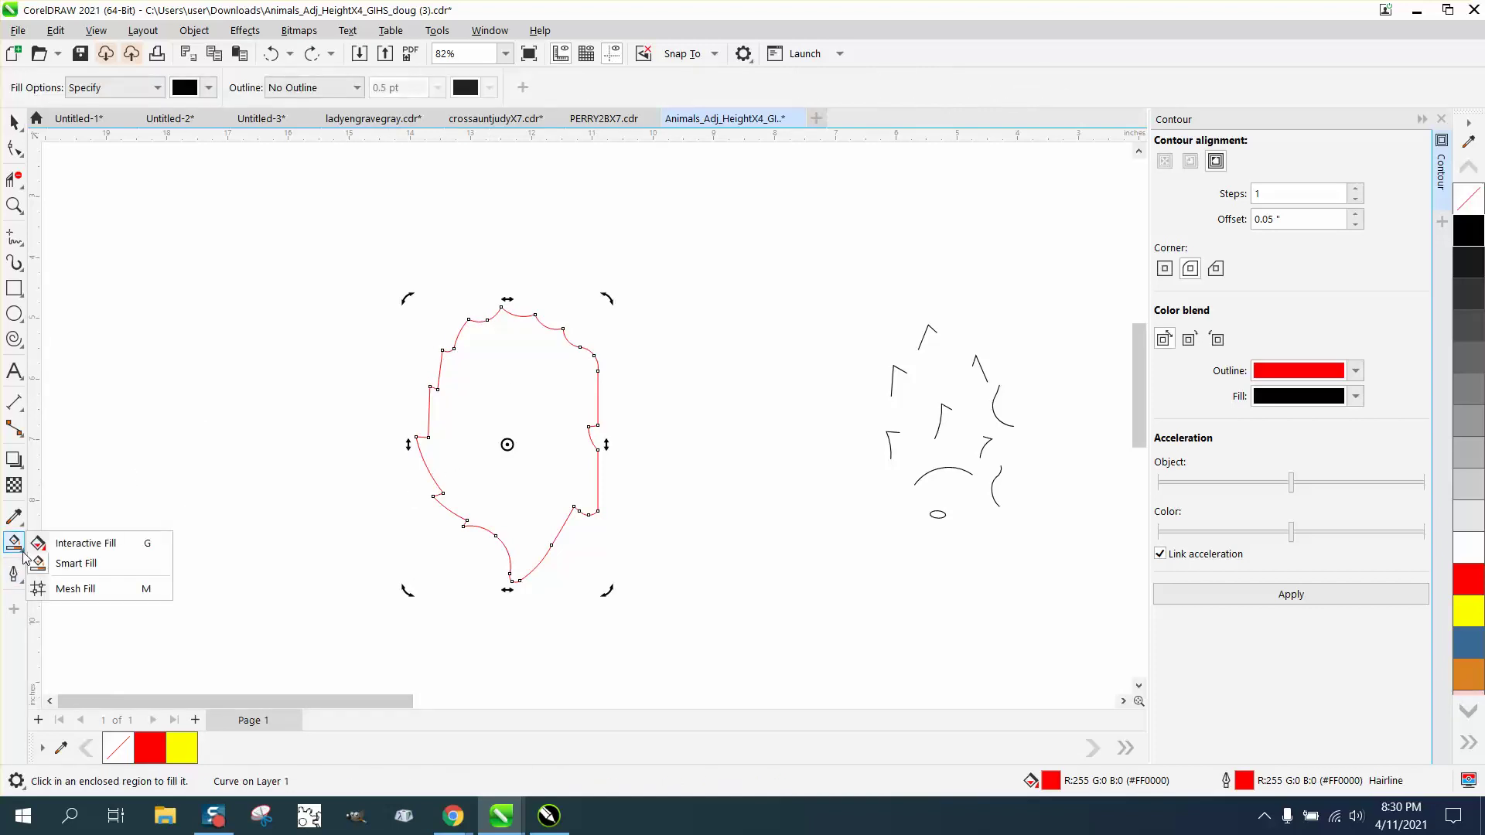
pyautogui.click(61, 560)
pyautogui.click(515, 409)
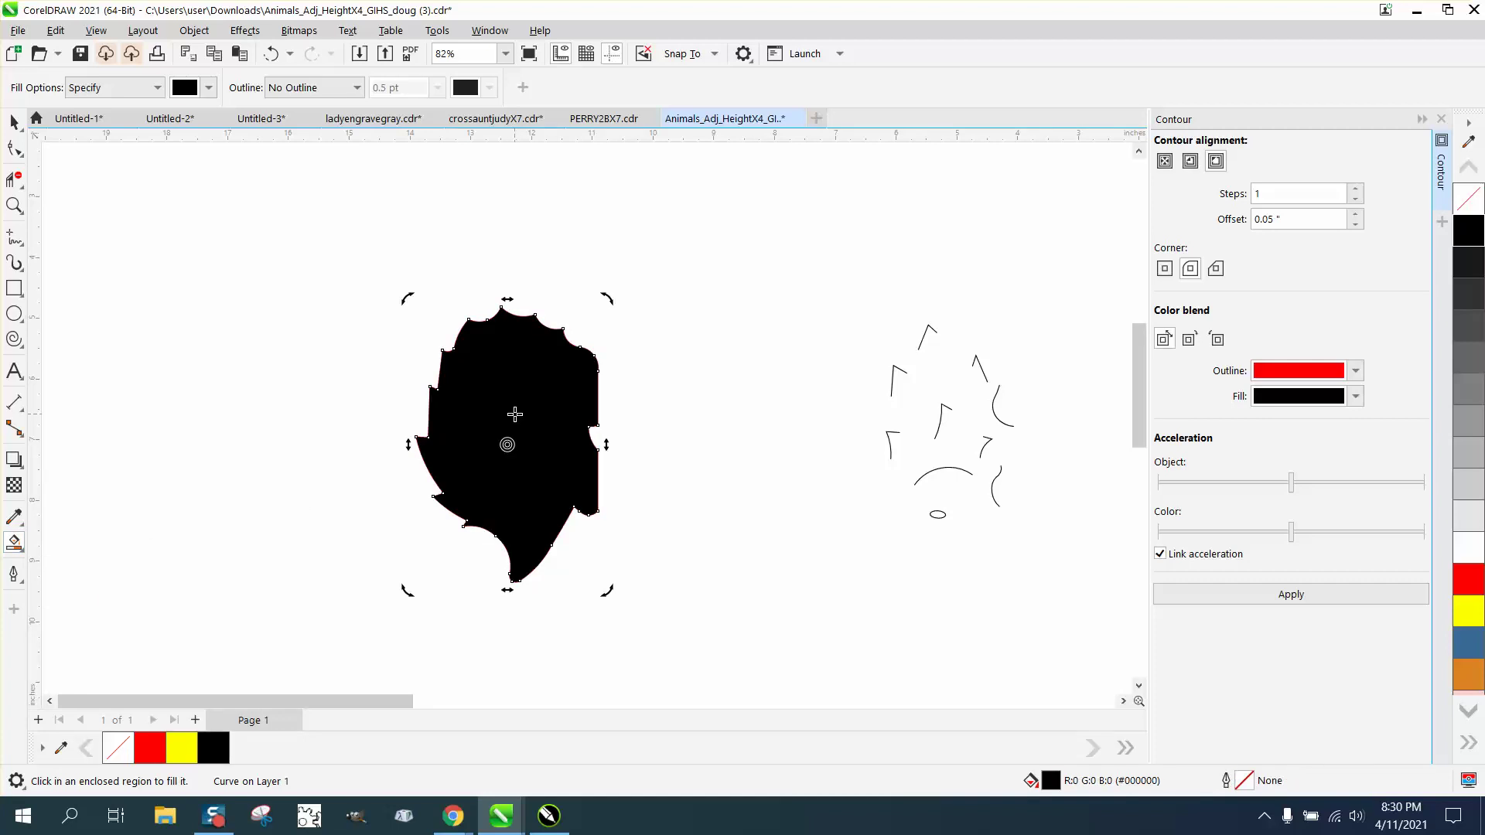
pyautogui.press('Left')
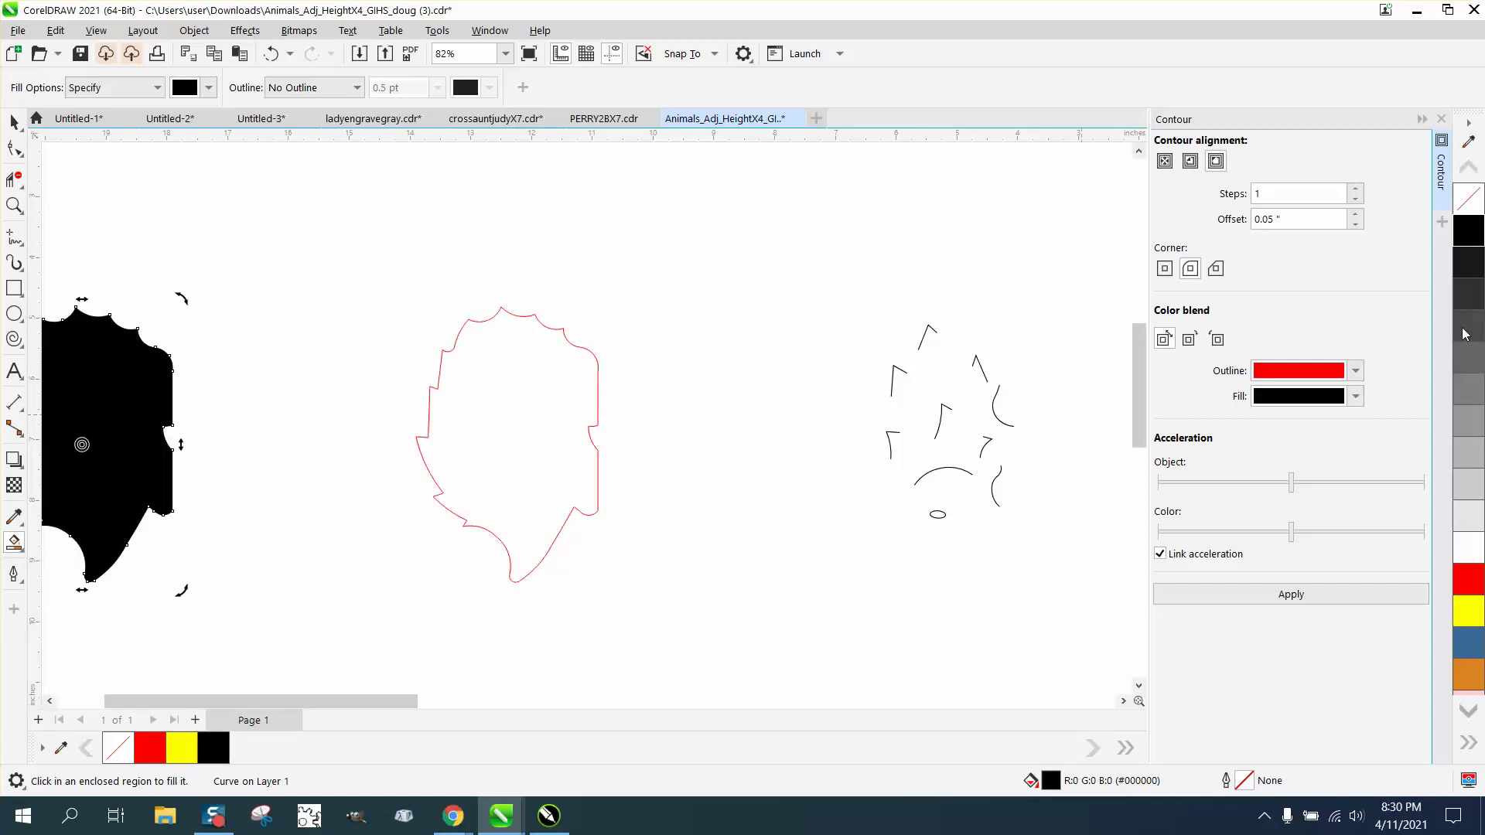
# - Give the filled hedgehog shape no fill and a black outline, and apply a one-step outside contour with a 0.05 inch offset
pyautogui.click(1467, 203)
pyautogui.rightClick(1464, 237)
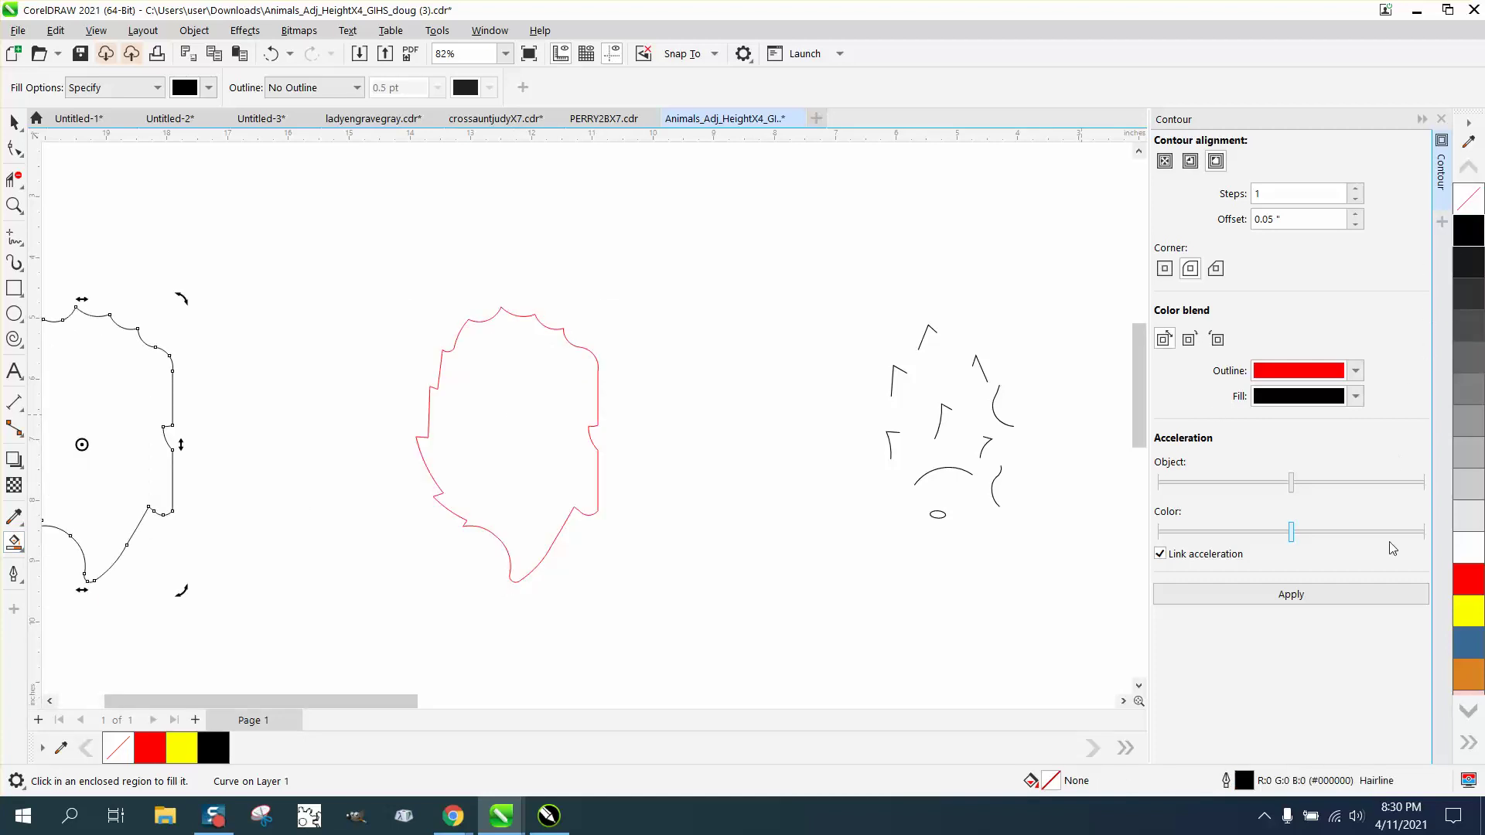
pyautogui.click(1301, 597)
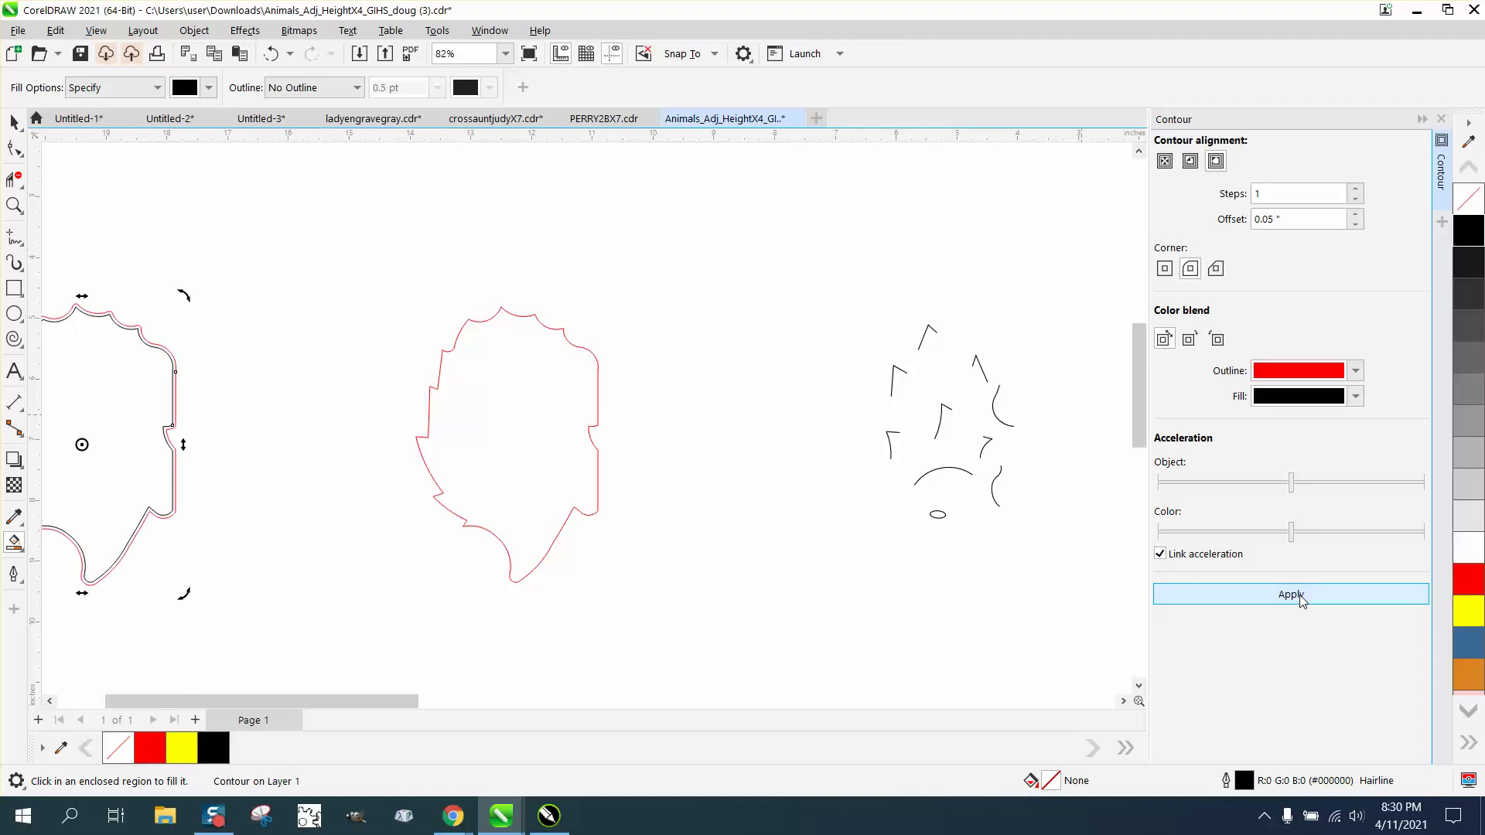
pyautogui.click(14, 205)
pyautogui.moveTo(133, 318); pyautogui.dragTo(266, 405)
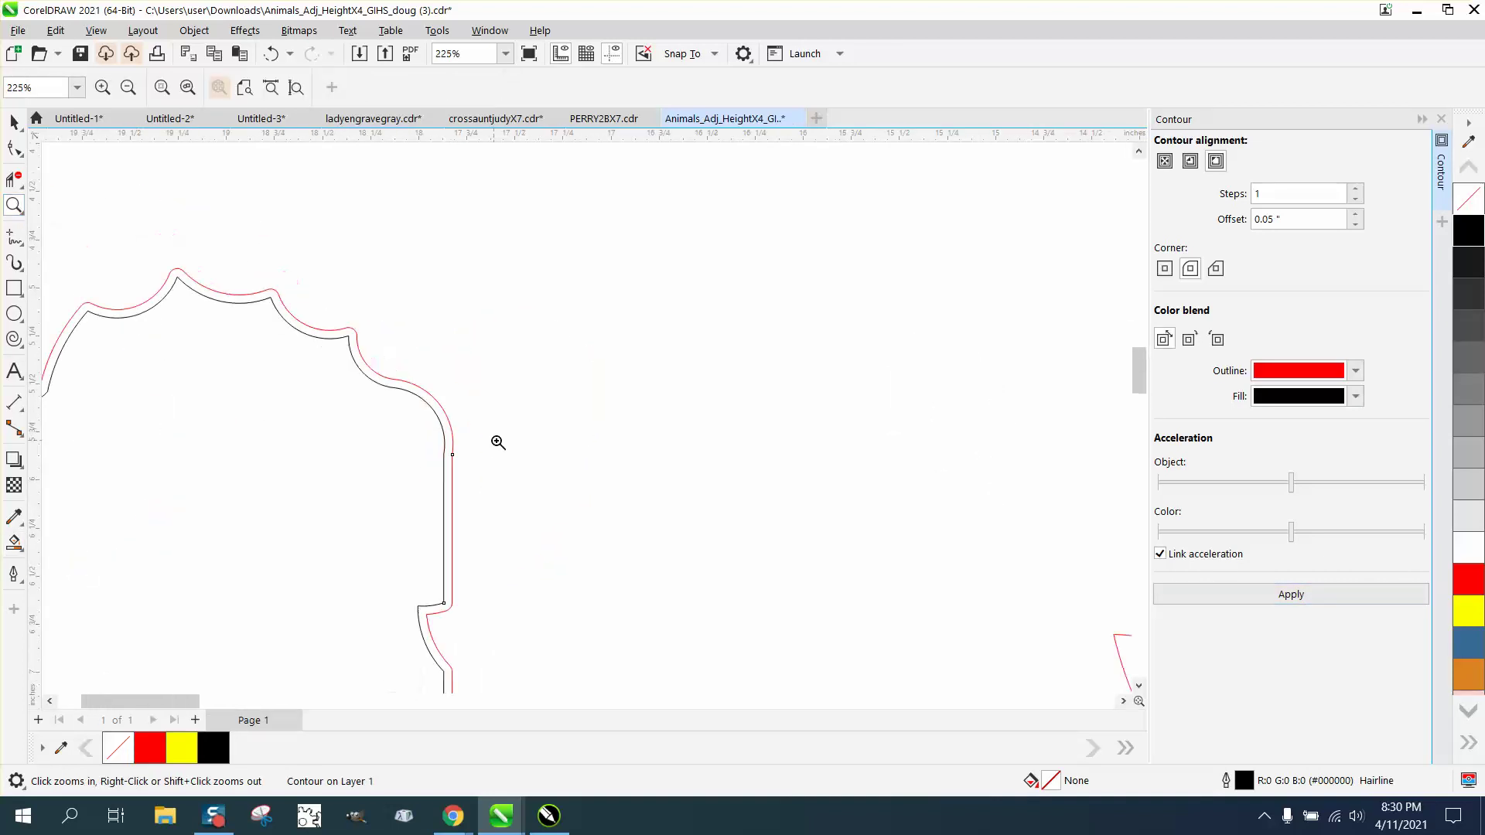
pyautogui.rightClick(498, 442)
# - Break the hedgehog contour apart and nudge the inner black outline 7 inches right onto the original red outline
pyautogui.click(14, 122)
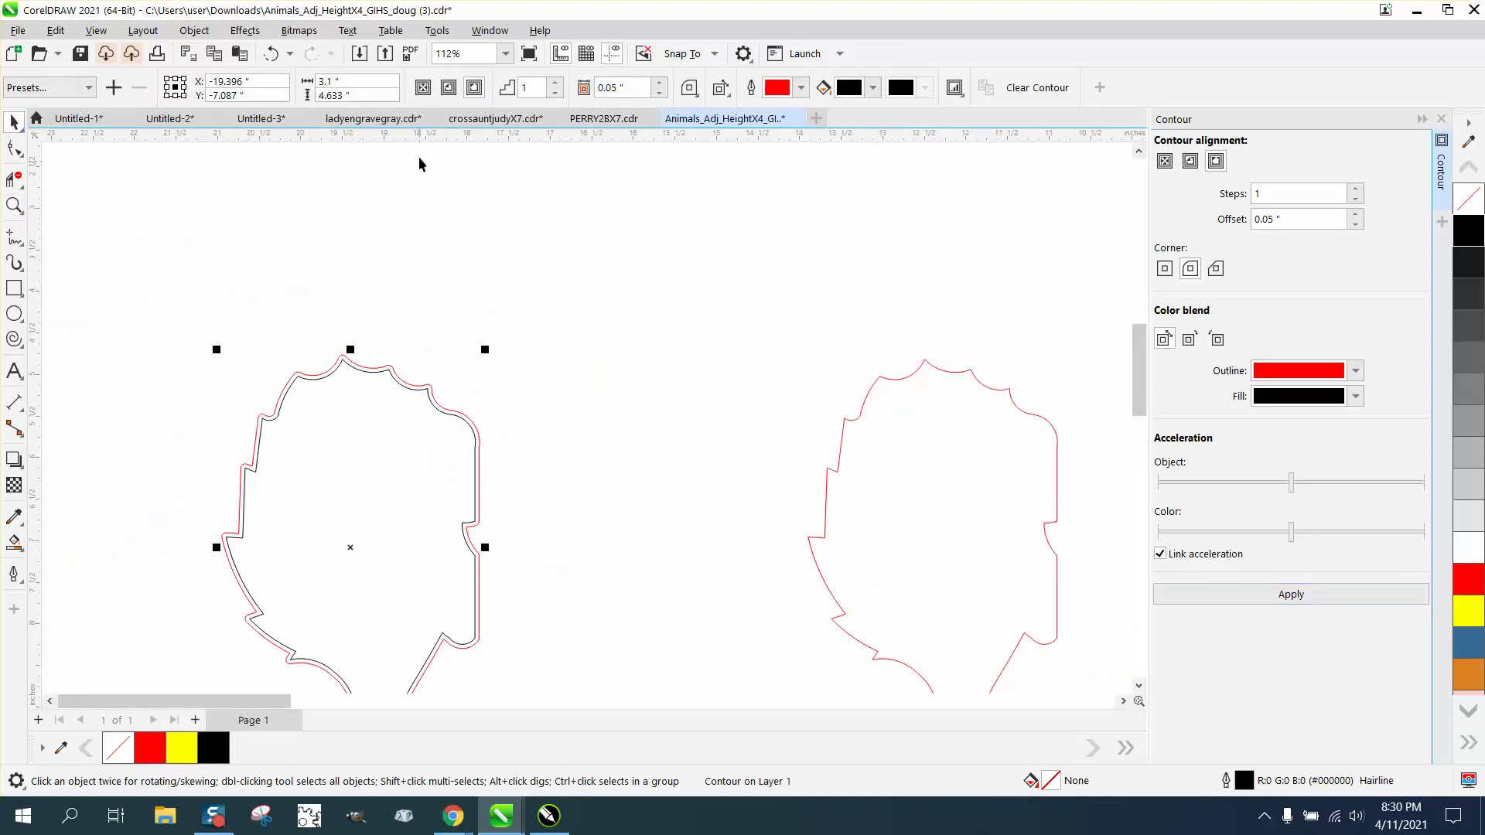
pyautogui.click(194, 30)
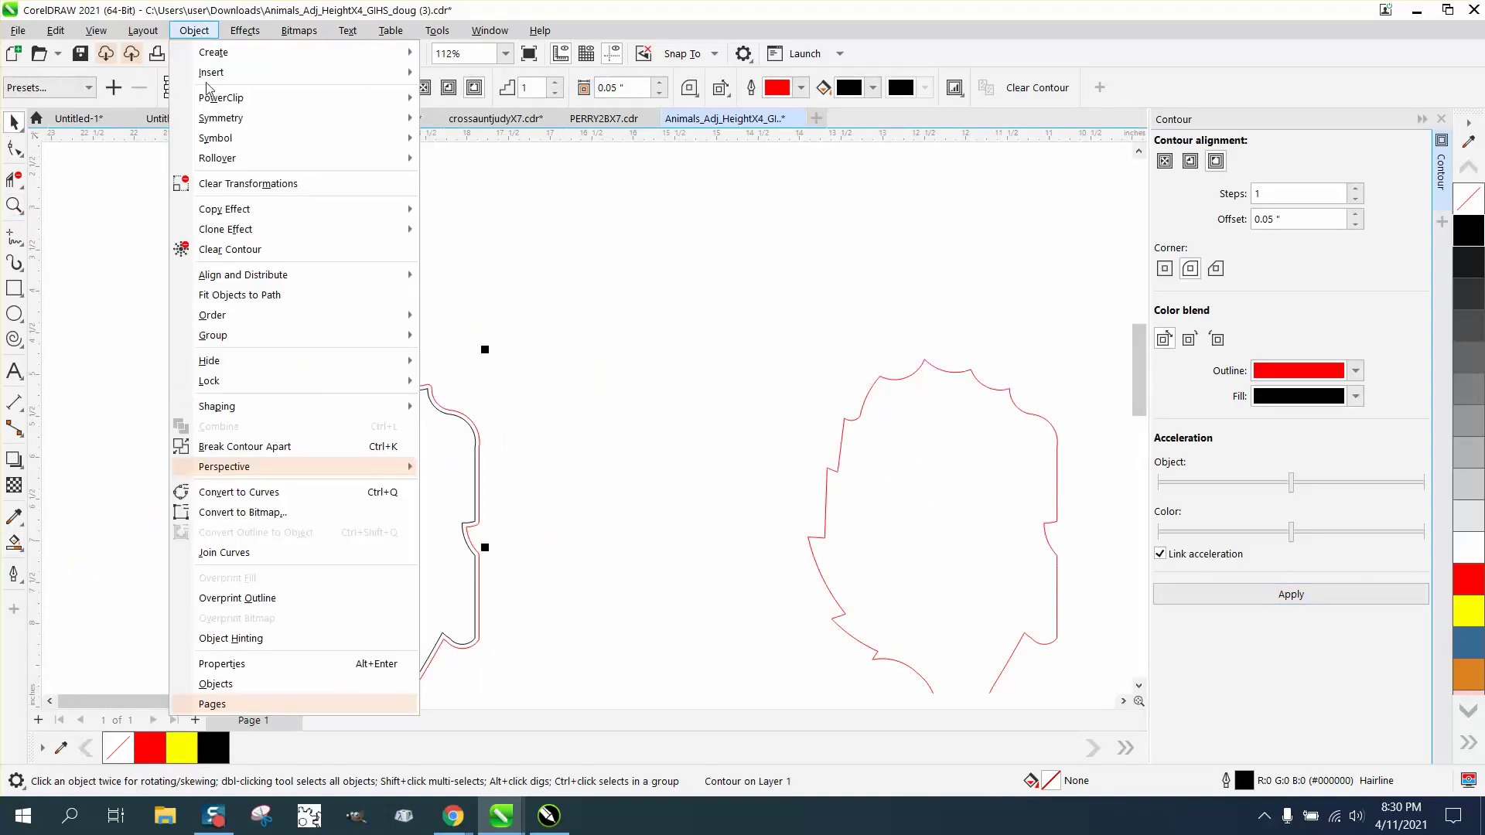
pyautogui.click(245, 447)
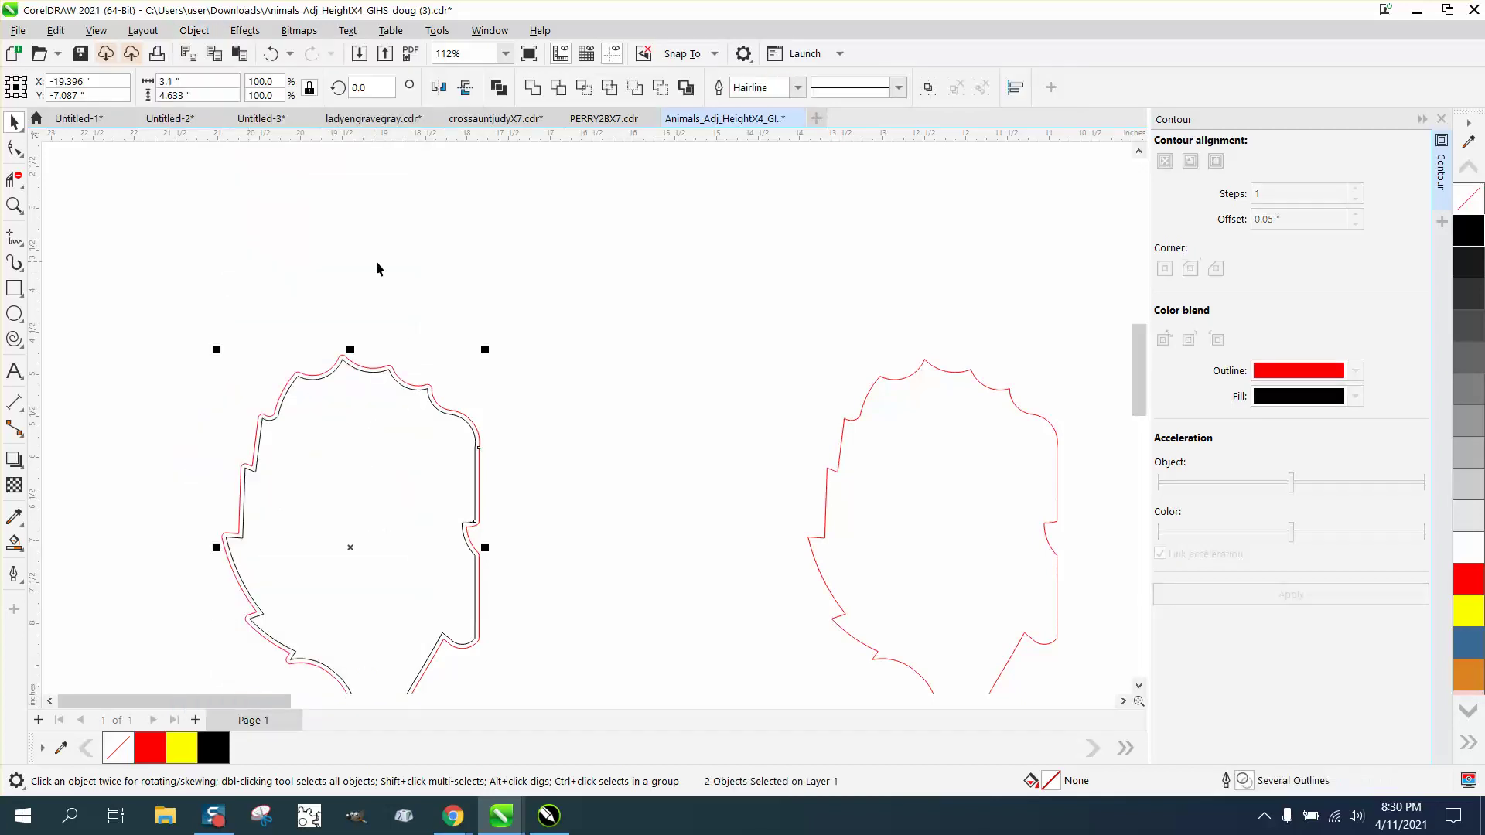
pyautogui.click(377, 263)
pyautogui.click(368, 409)
pyautogui.press('Right')
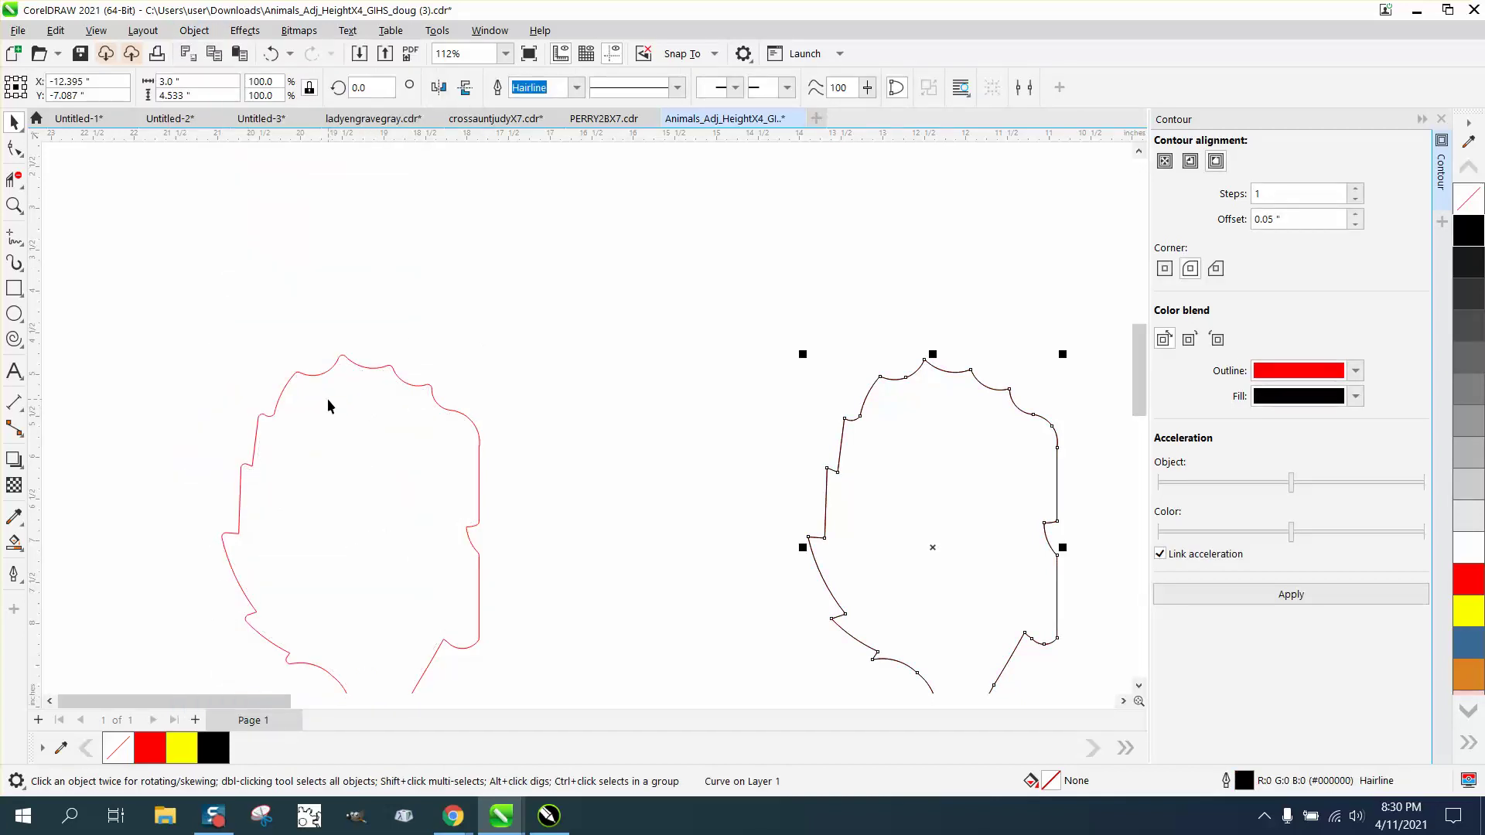
# - Nudge the red contour outline 14 inches right onto the hedgehog's black detail lines and inspect the fit
pyautogui.scroll(-2, 336, 404)
pyautogui.click(349, 416)
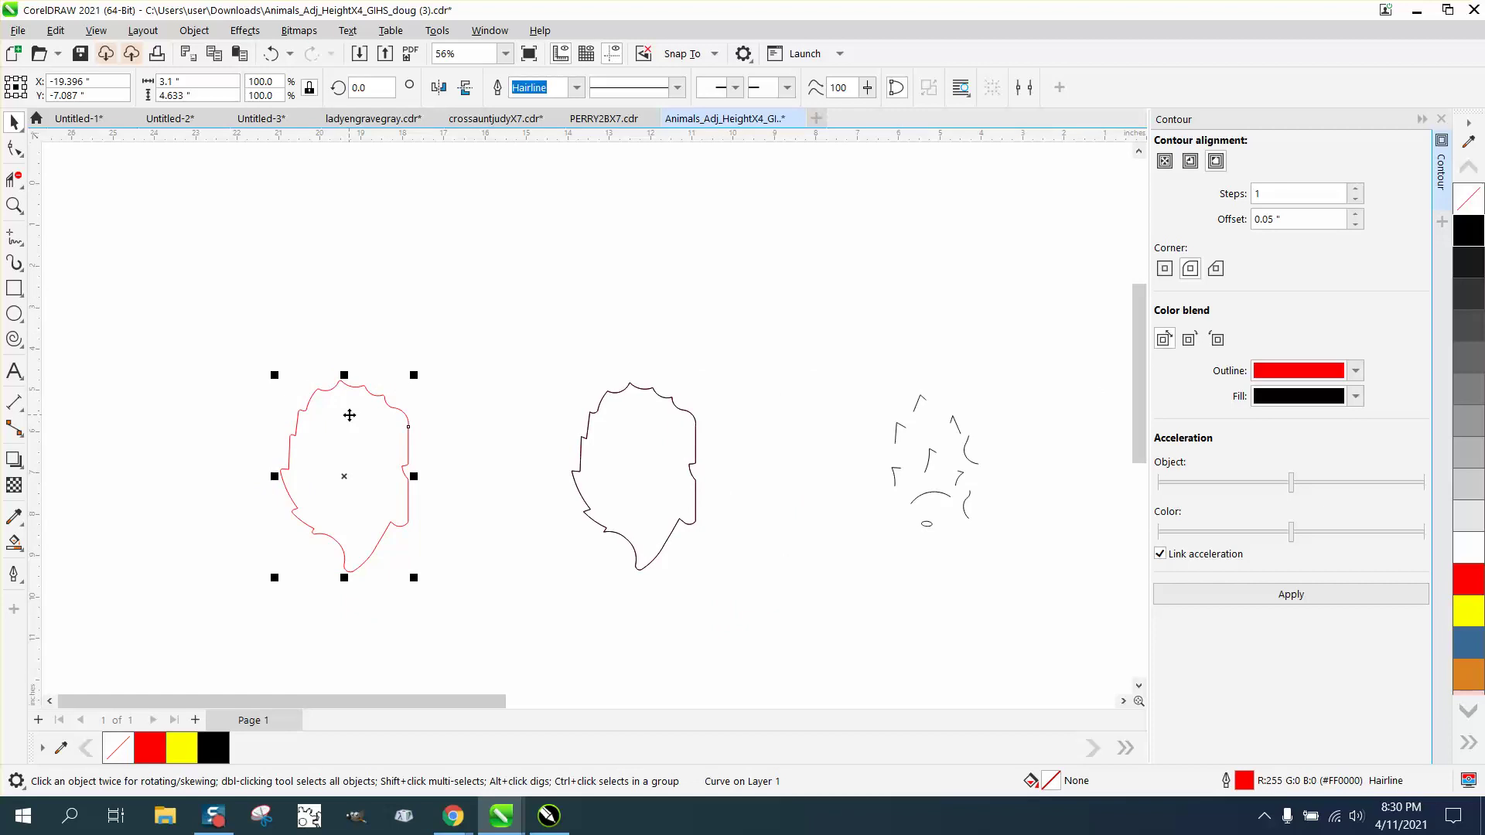
pyautogui.press('Right')
pyautogui.press('Right')
pyautogui.click(14, 205)
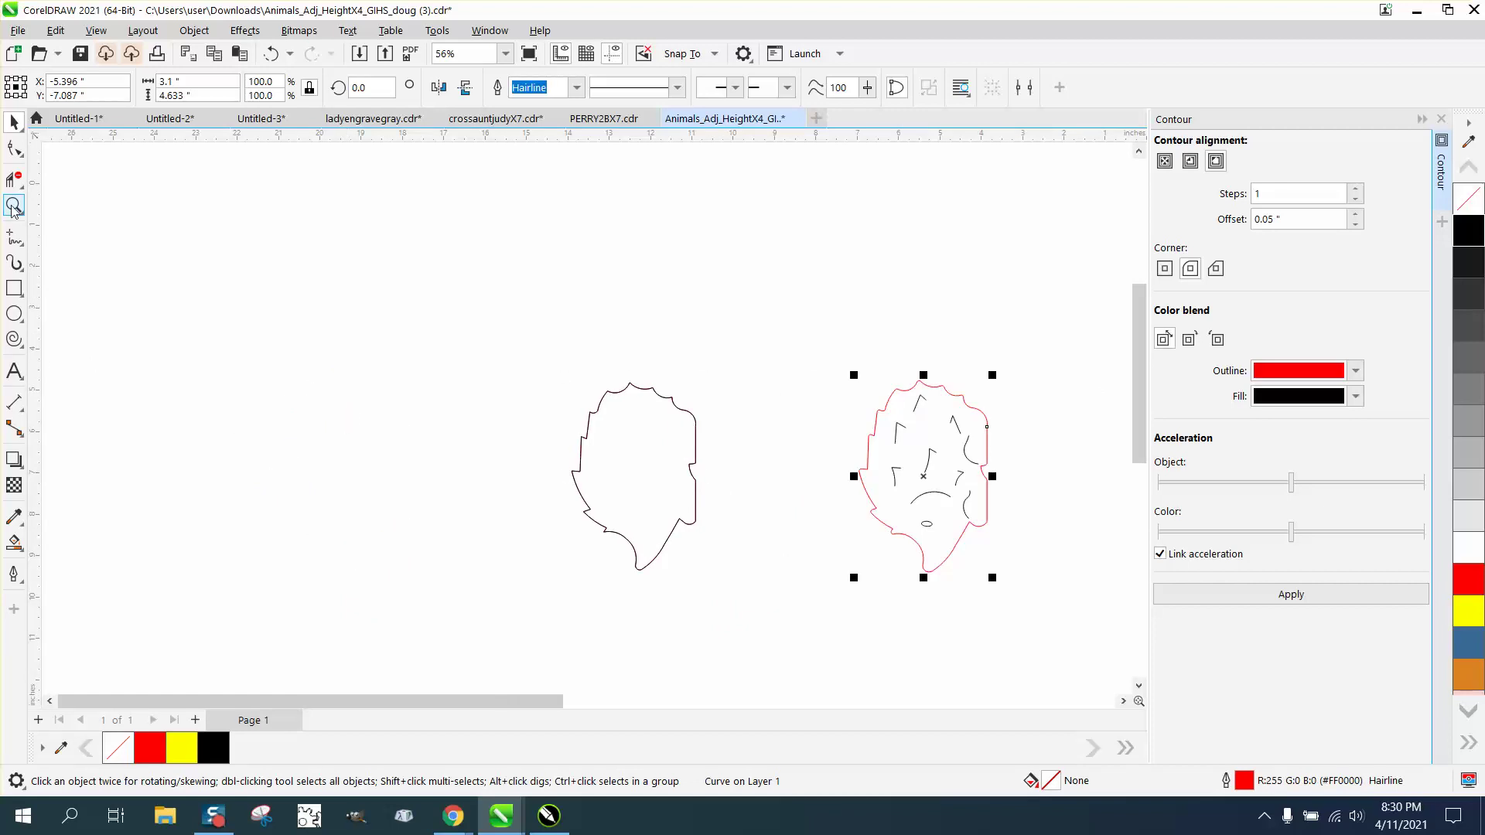
pyautogui.moveTo(1048, 555); pyautogui.dragTo(1056, 594)
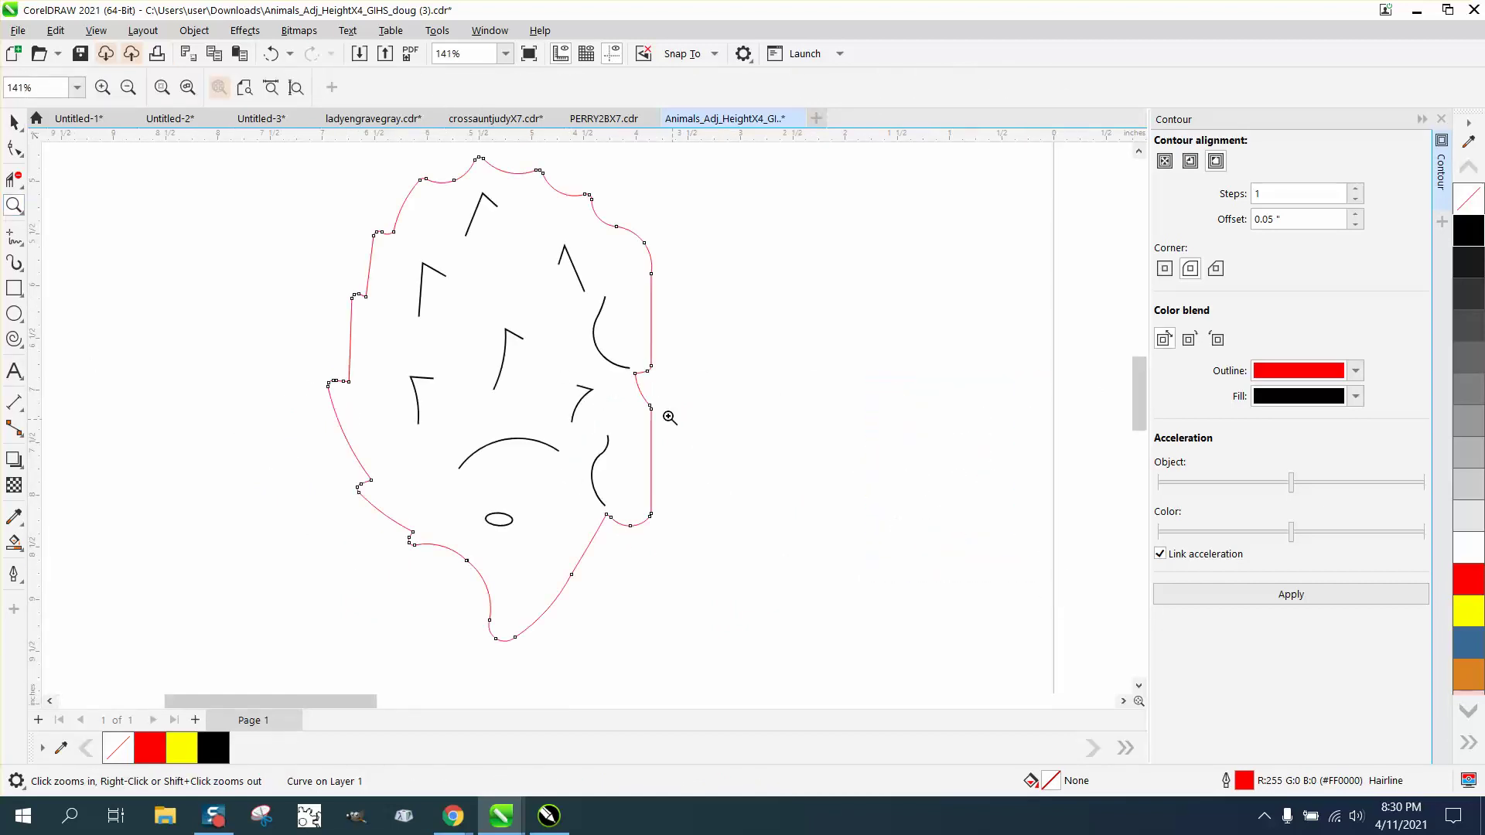
pyautogui.scroll(-1, 576, 377)
pyautogui.scroll(-1, 570, 405)
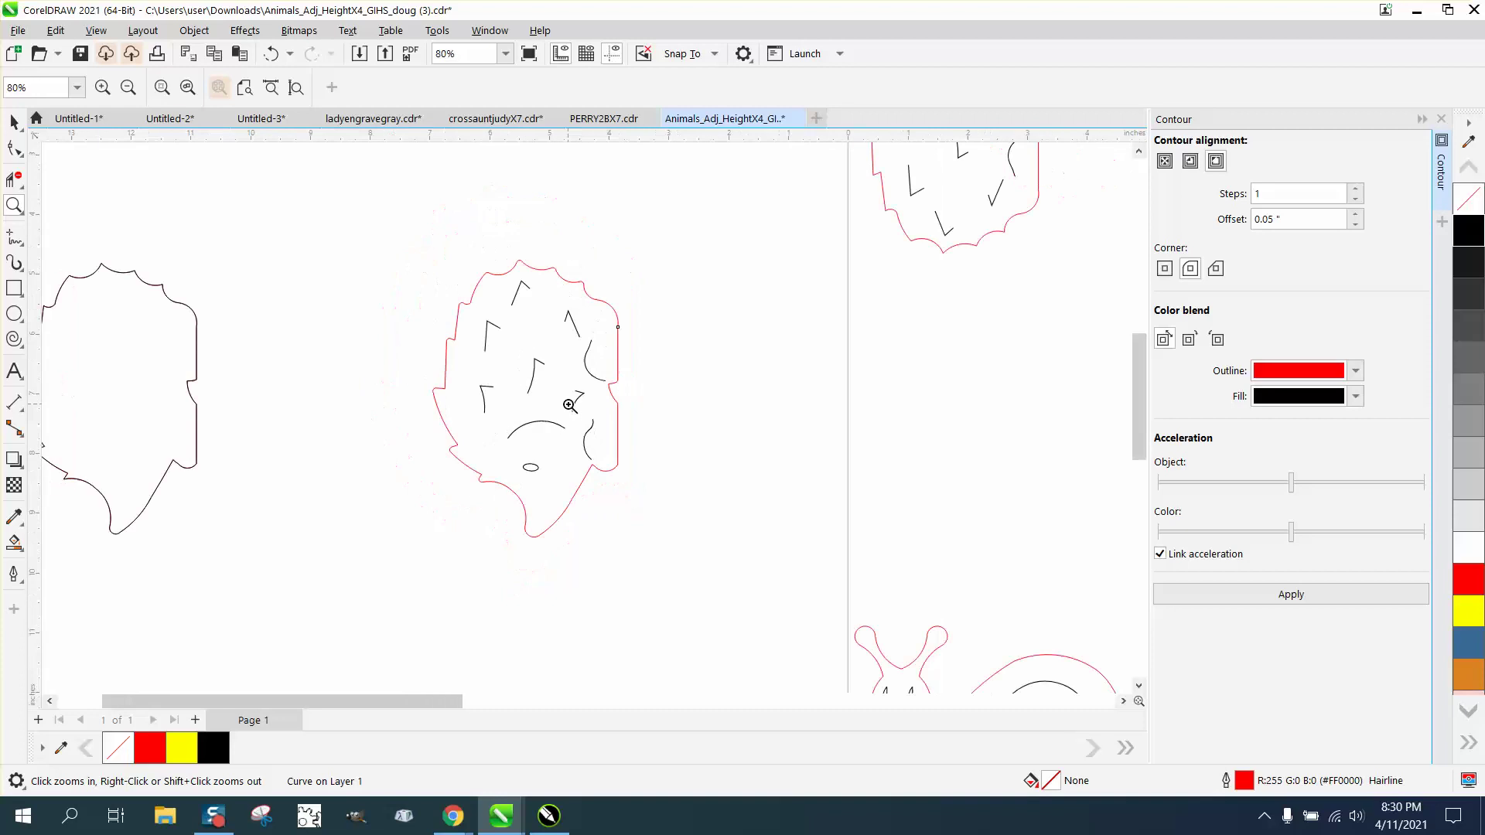
pyautogui.scroll(-1, 569, 406)
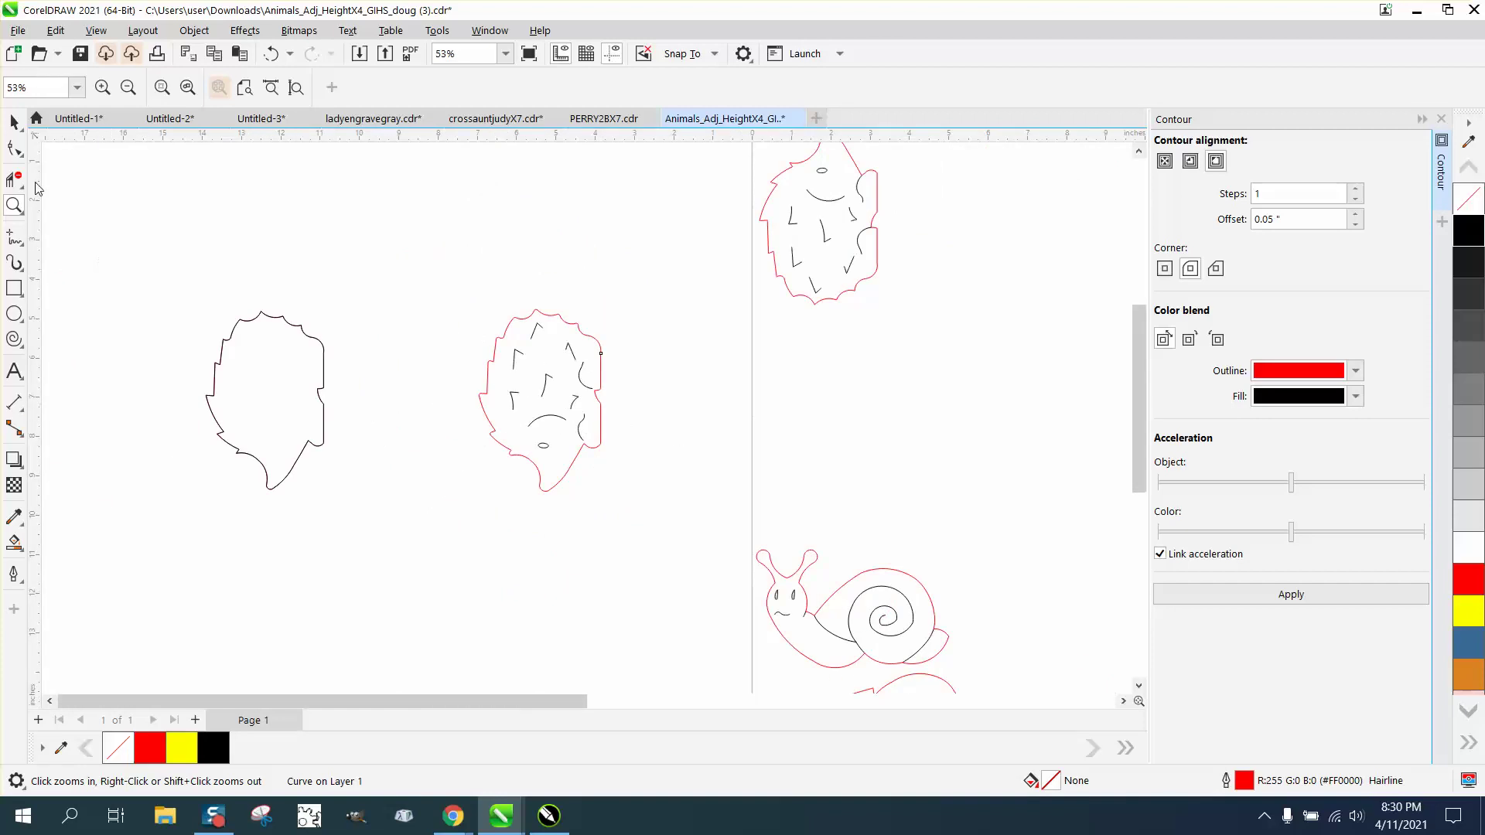
# - Move the snail group 7 inches left, off the page, and ungroup it
pyautogui.click(16, 129)
pyautogui.click(843, 462)
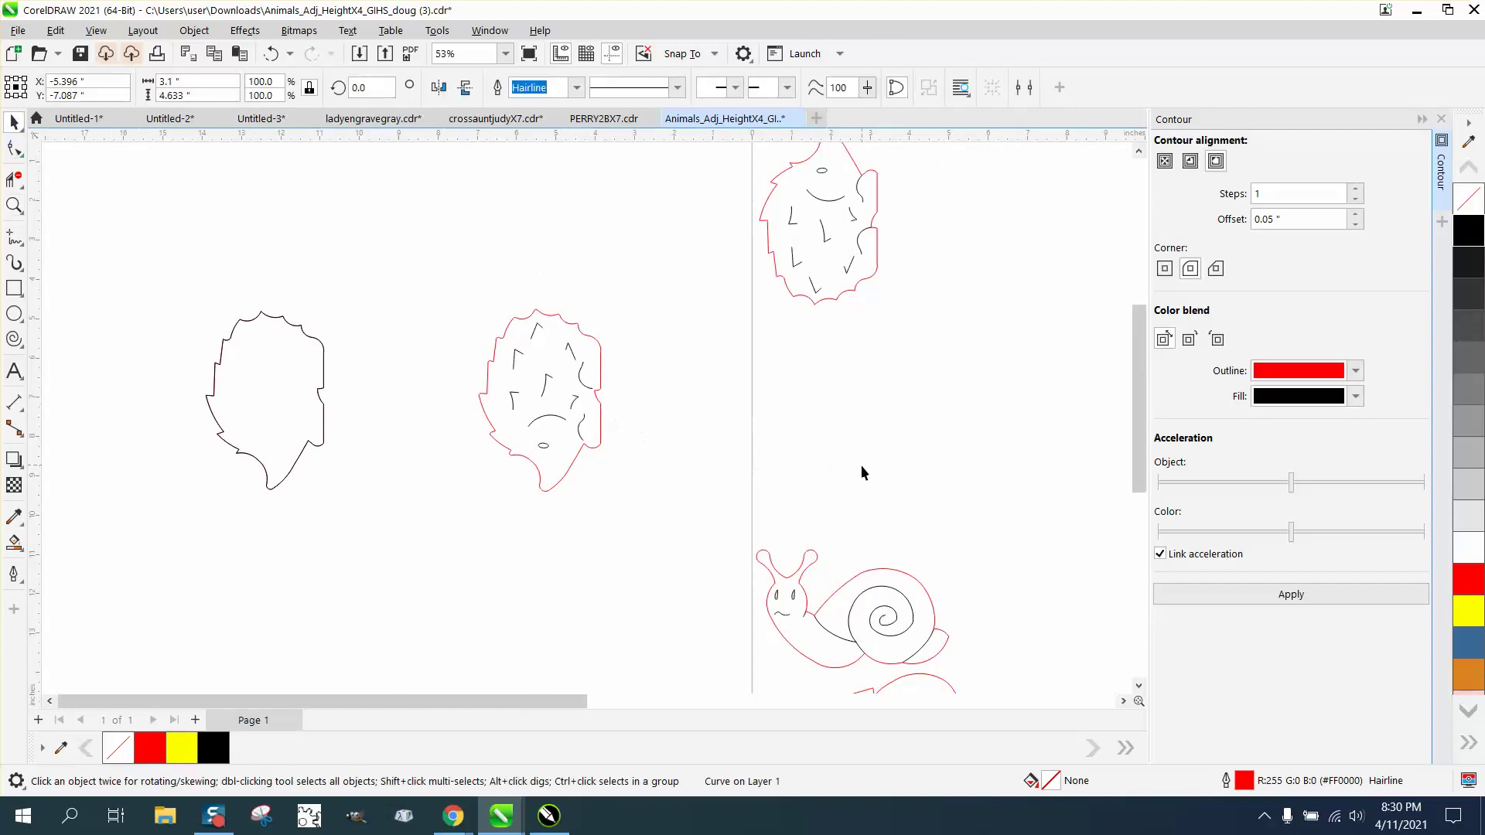
pyautogui.click(814, 555)
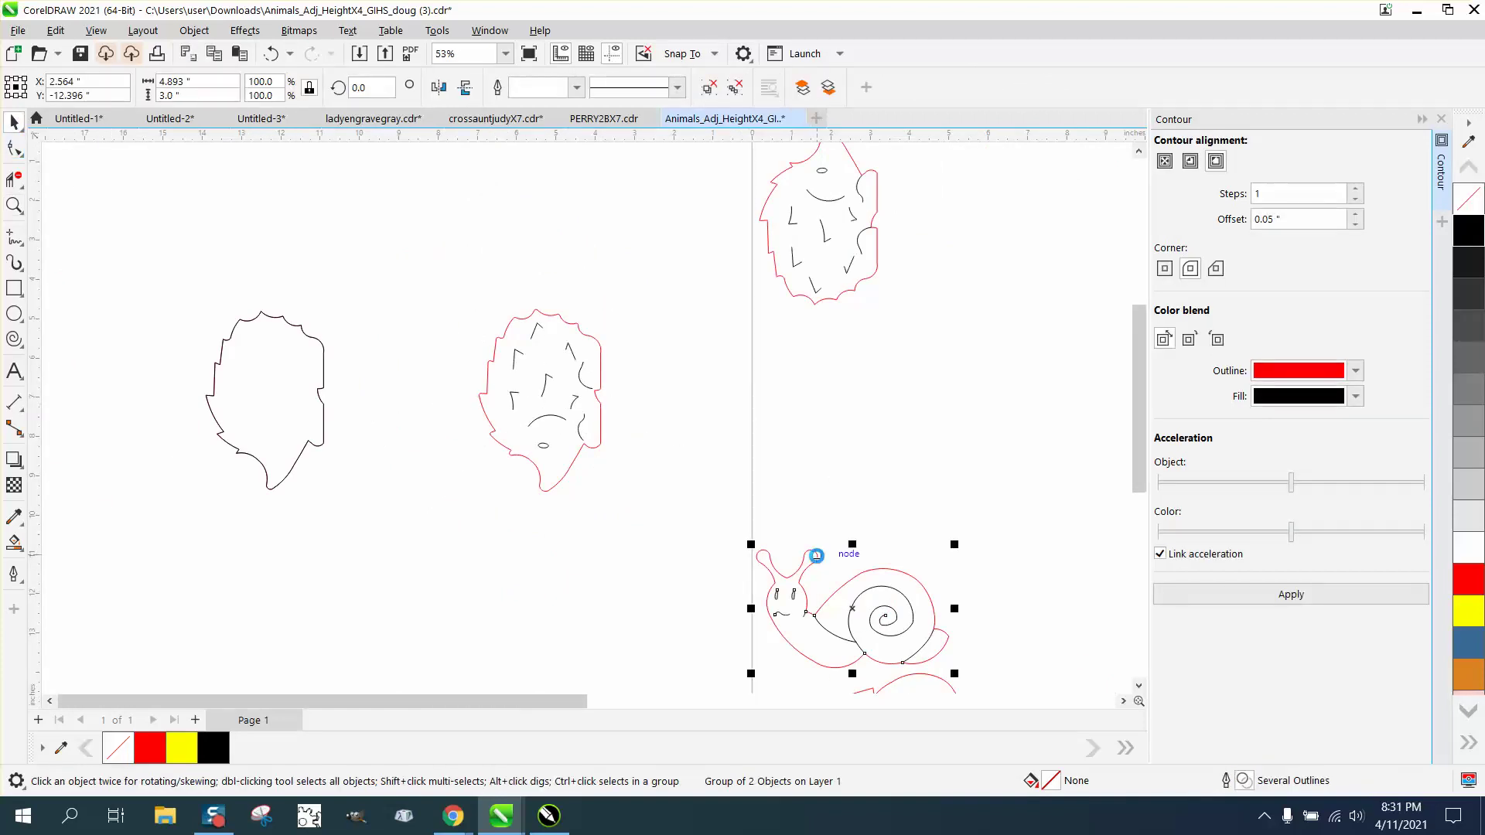
pyautogui.moveTo(815, 555); pyautogui.dragTo(541, 556)
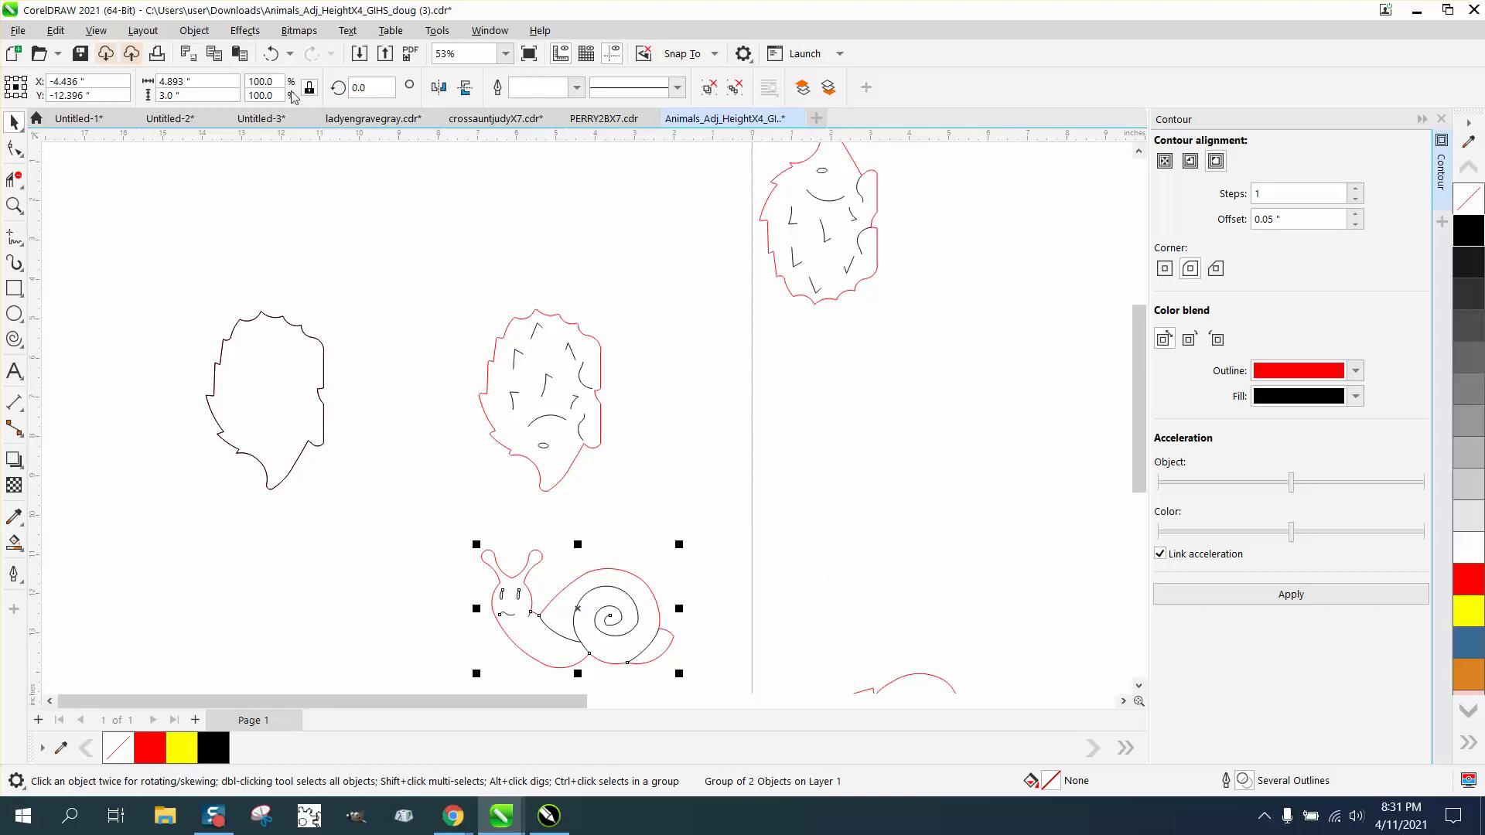
pyautogui.click(197, 31)
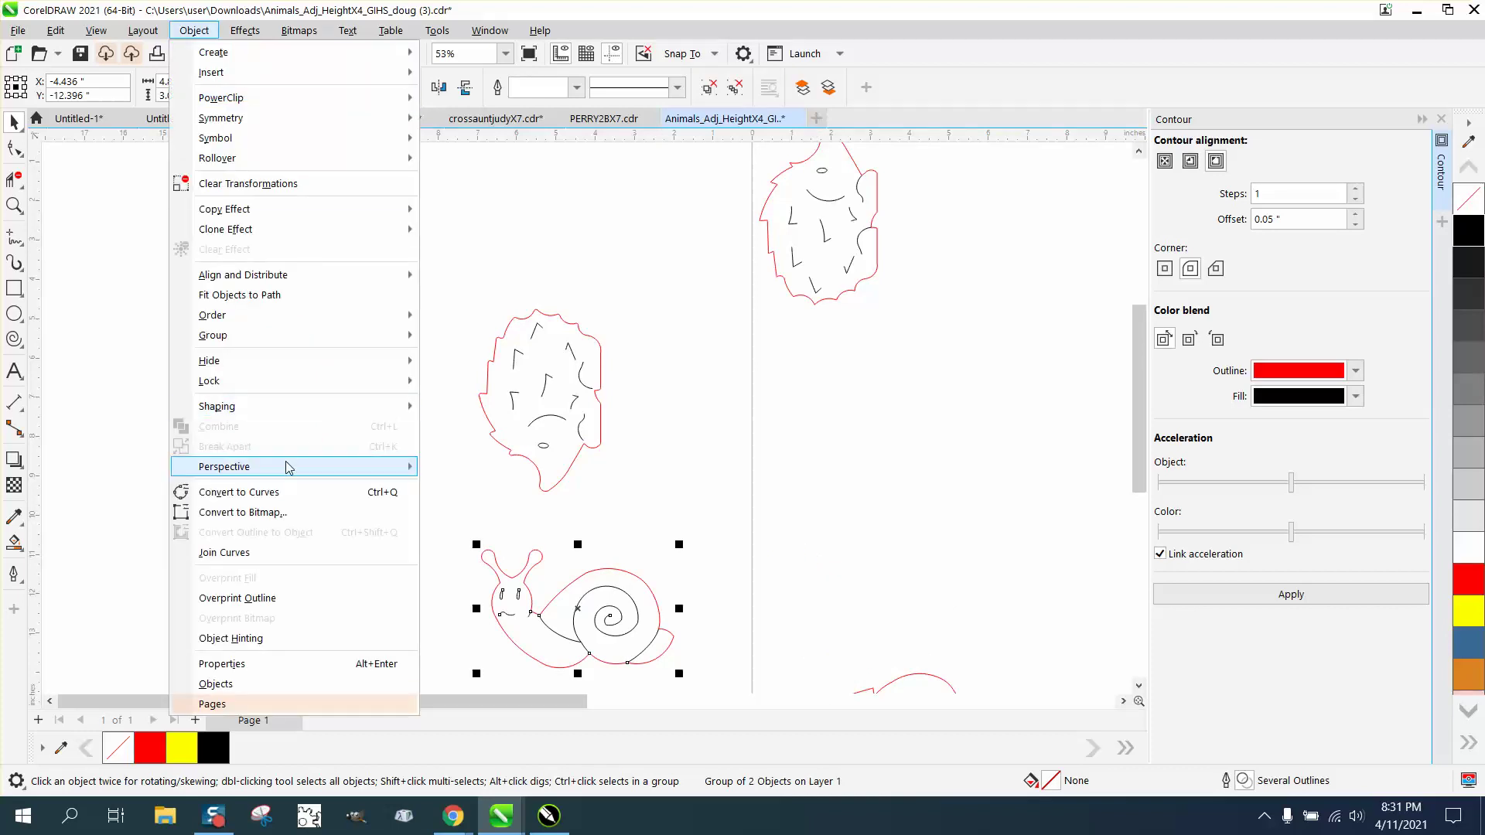
pyautogui.moveTo(263, 337)
pyautogui.click(462, 354)
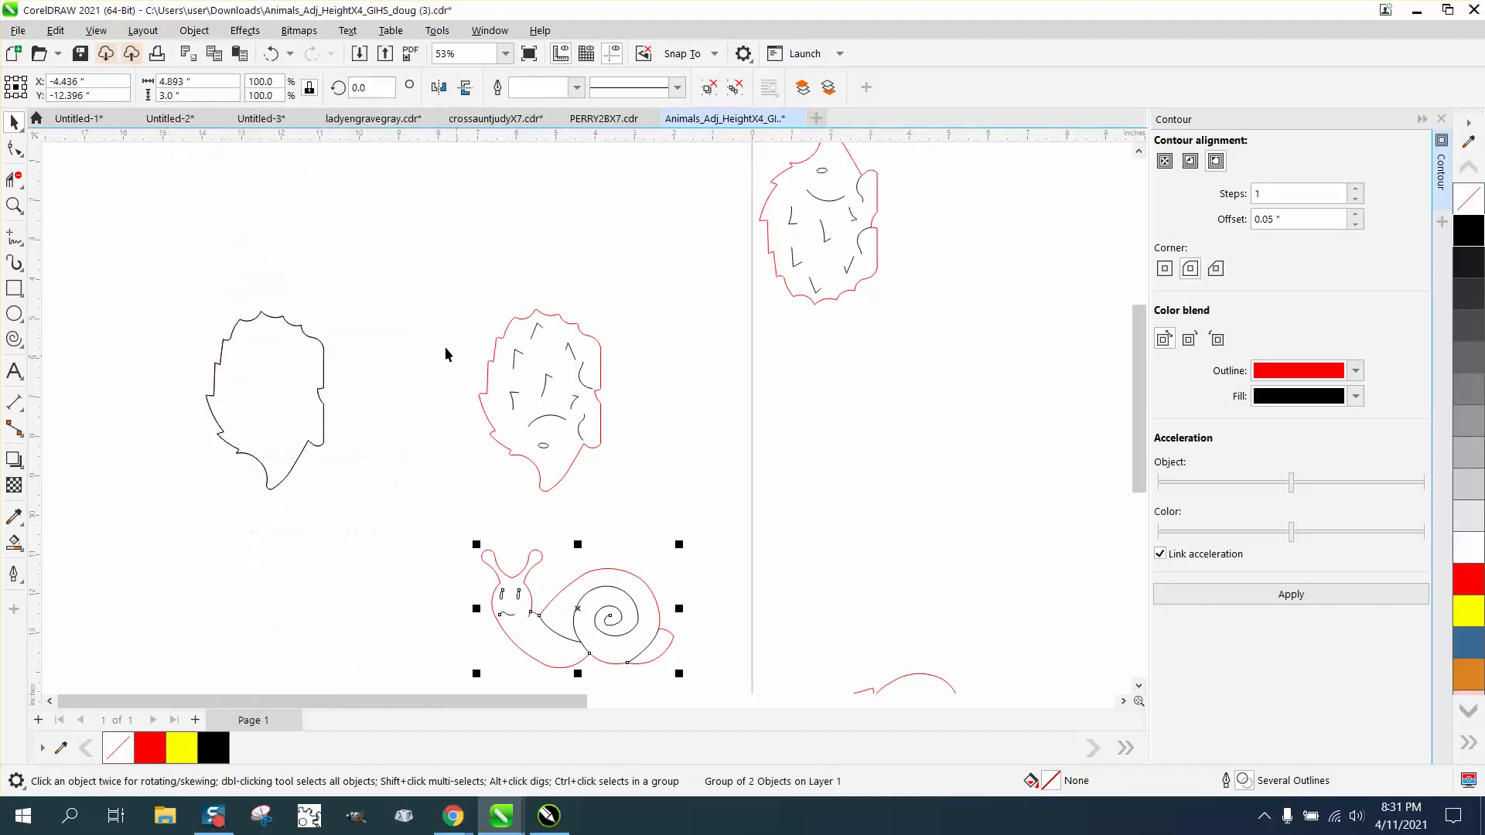
# - Nudge the snail's red outline 7 inches left, away from its black detail lines, and undo a trial contour on it
pyautogui.click(517, 575)
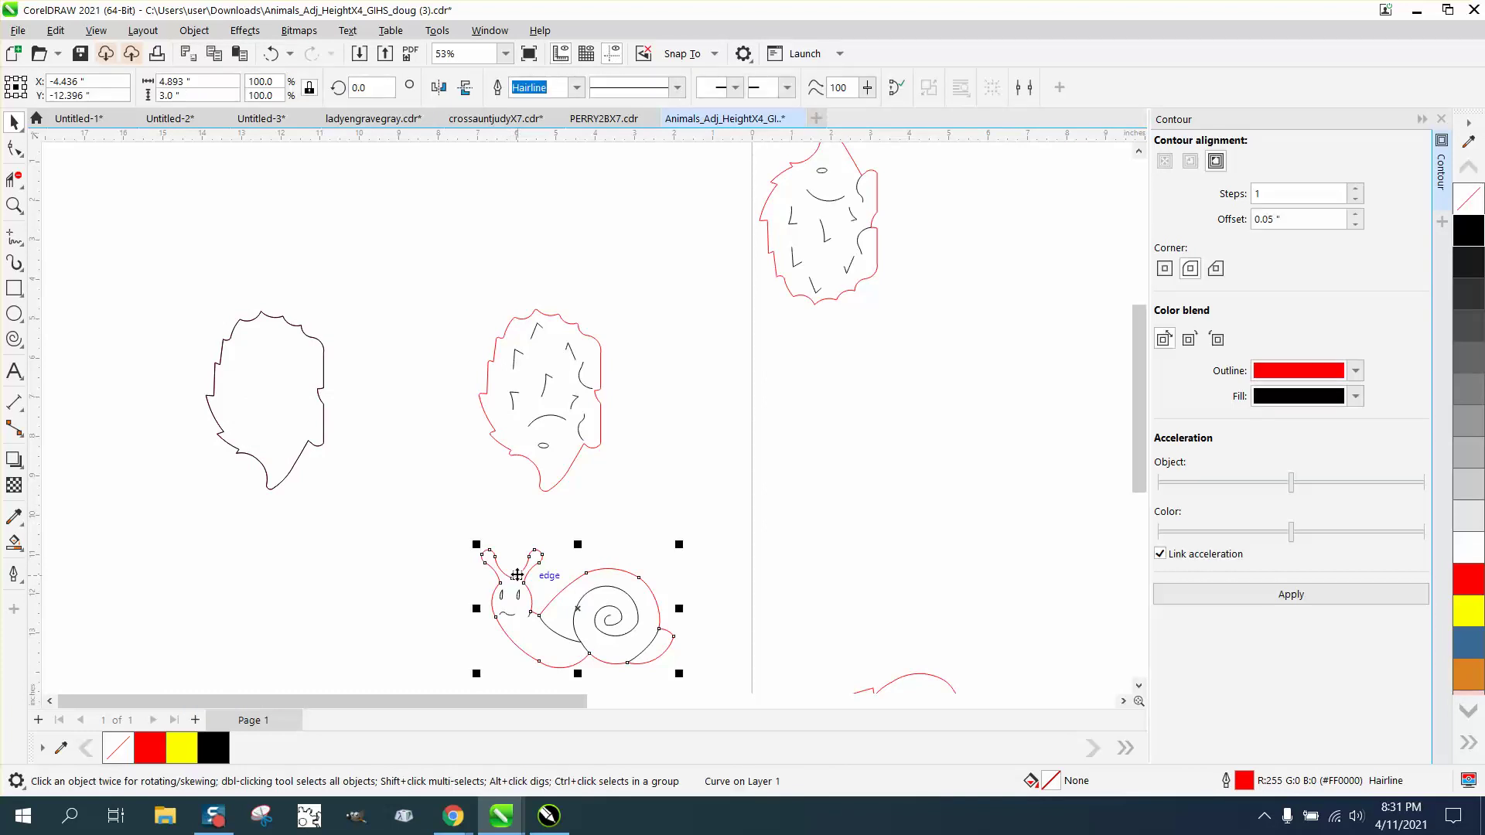
pyautogui.press('Left')
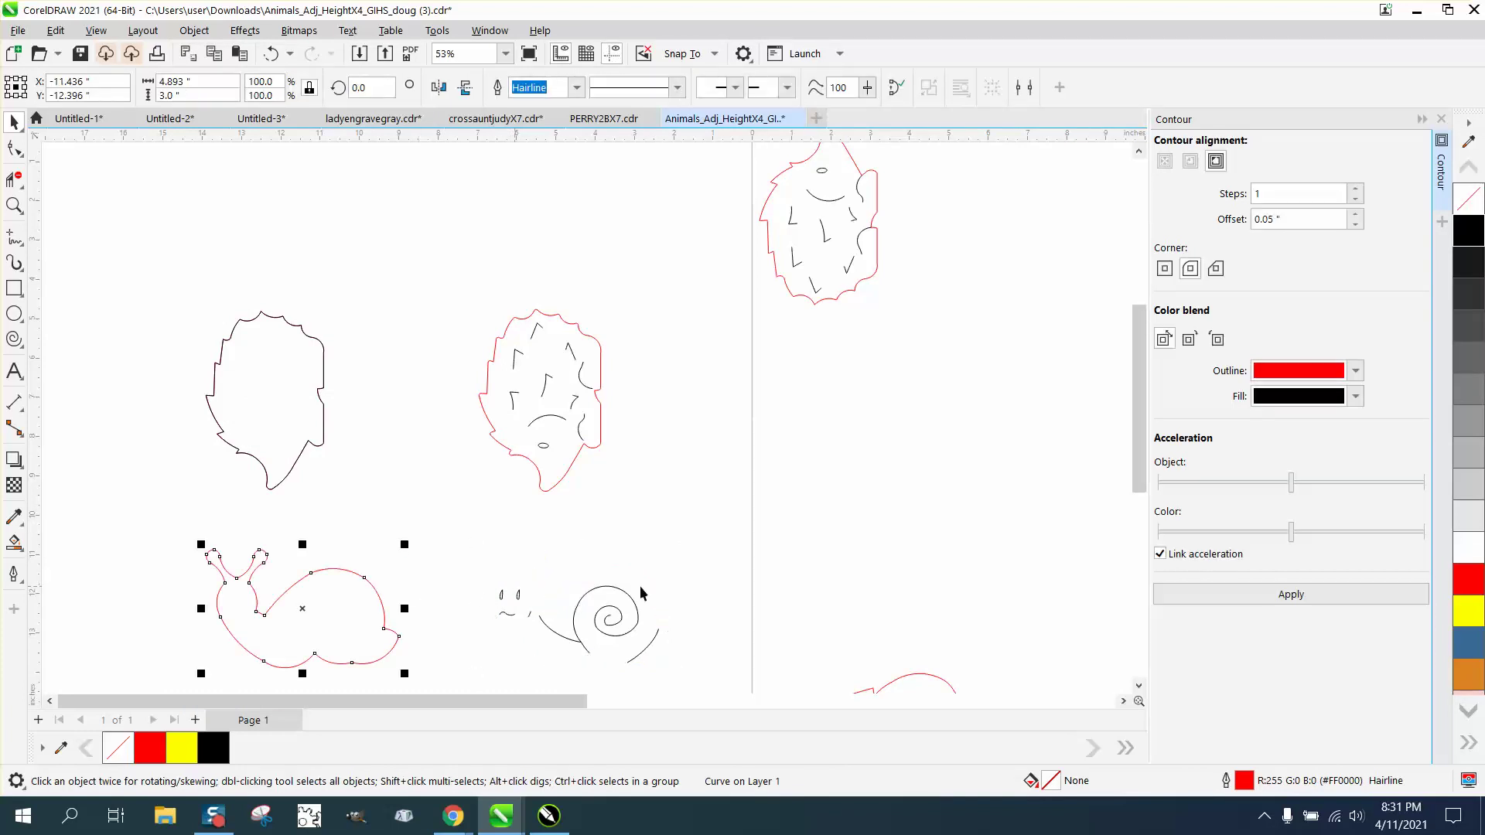
pyautogui.click(1382, 598)
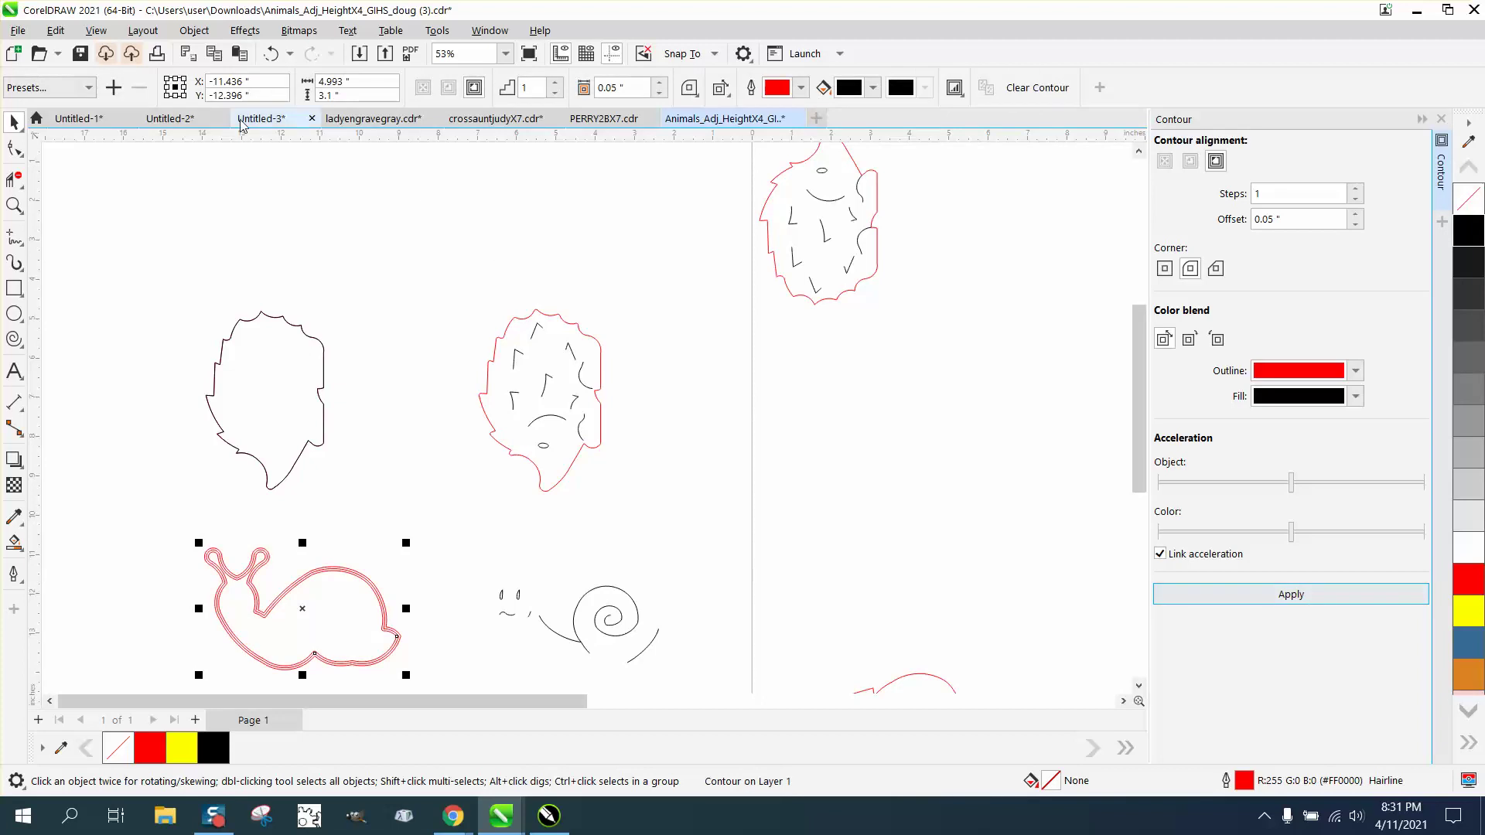
pyautogui.click(272, 54)
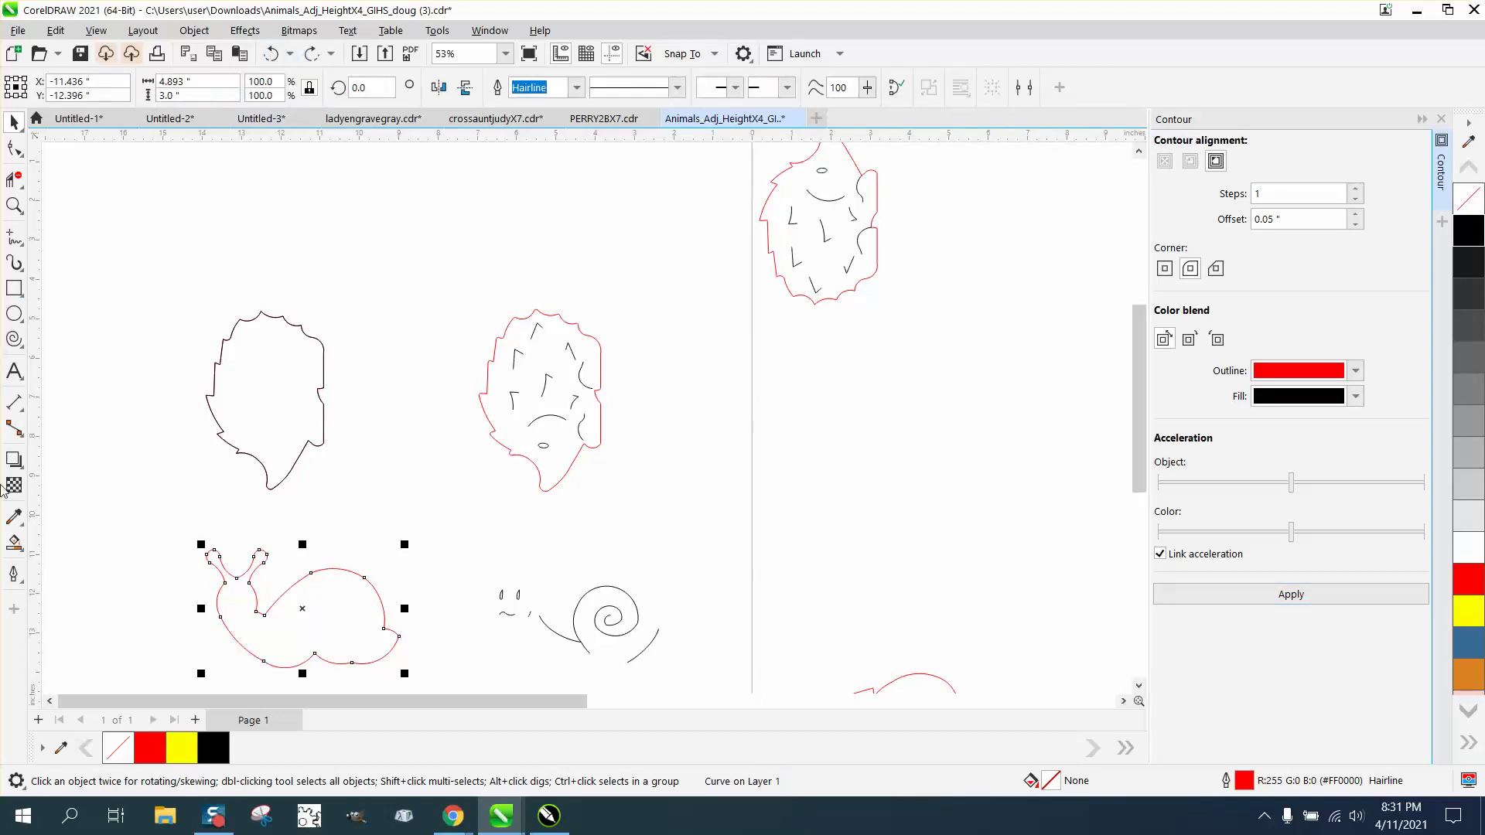
# - Smart-fill the snail outline with black and nudge the filled shape 14 inches right
pyautogui.click(12, 545)
pyautogui.click(325, 622)
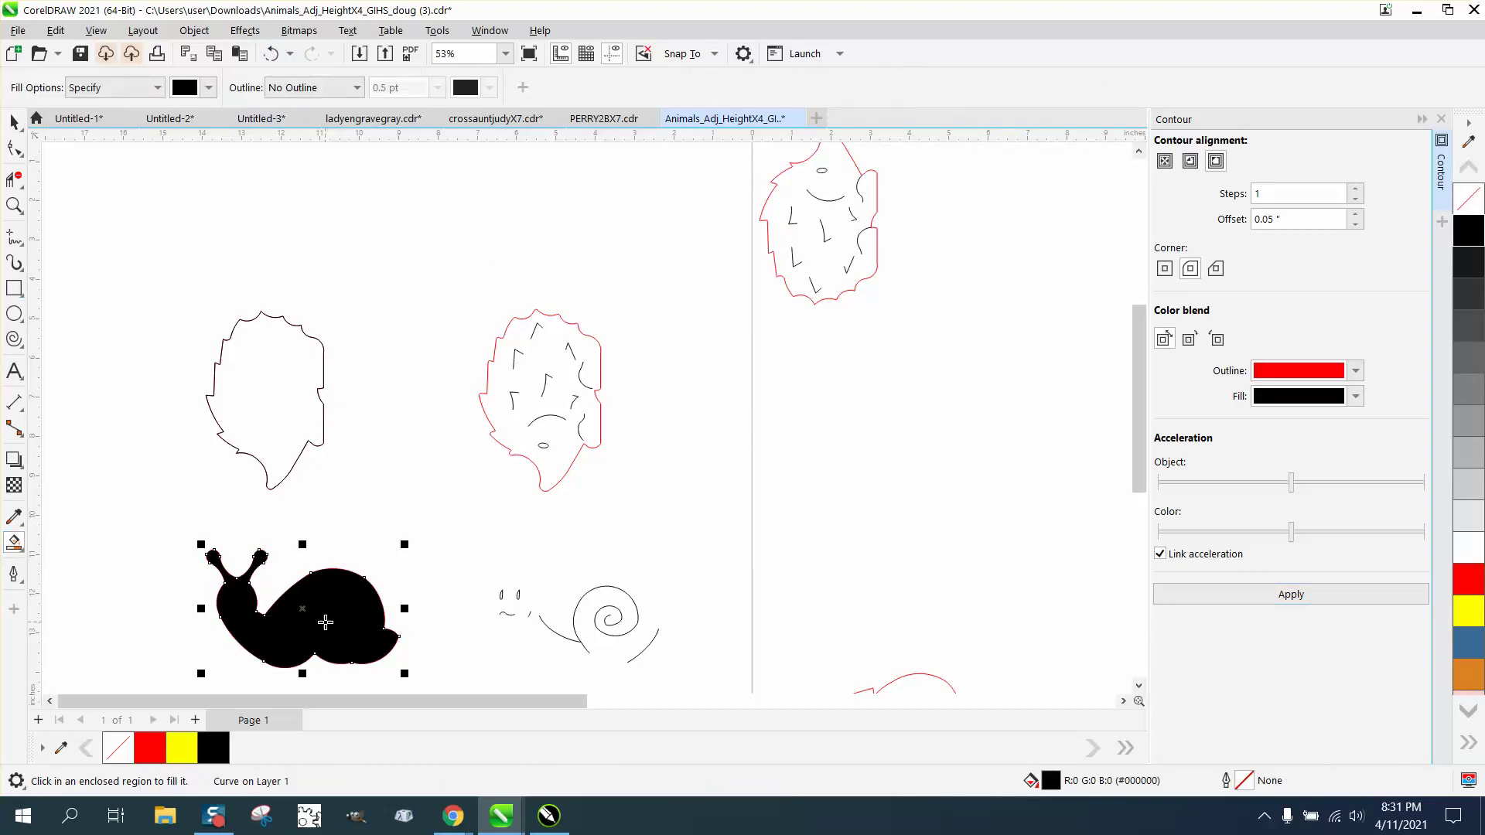
pyautogui.press('Right')
pyautogui.press('Right')
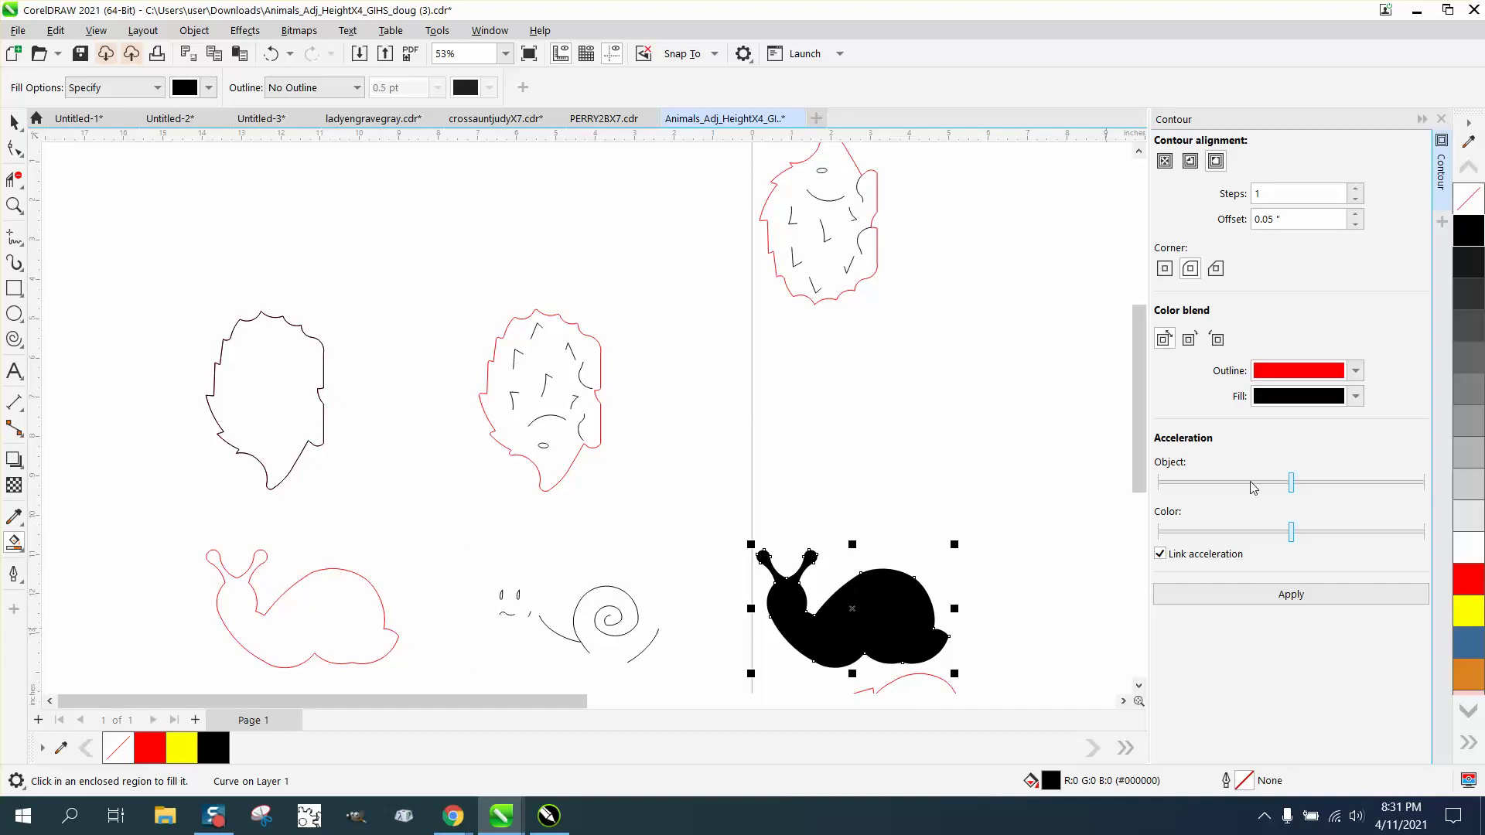
# - Give the filled snail shape no fill and a black outline, and apply a one-step outside contour with a 0.05 inch offset
pyautogui.click(1468, 198)
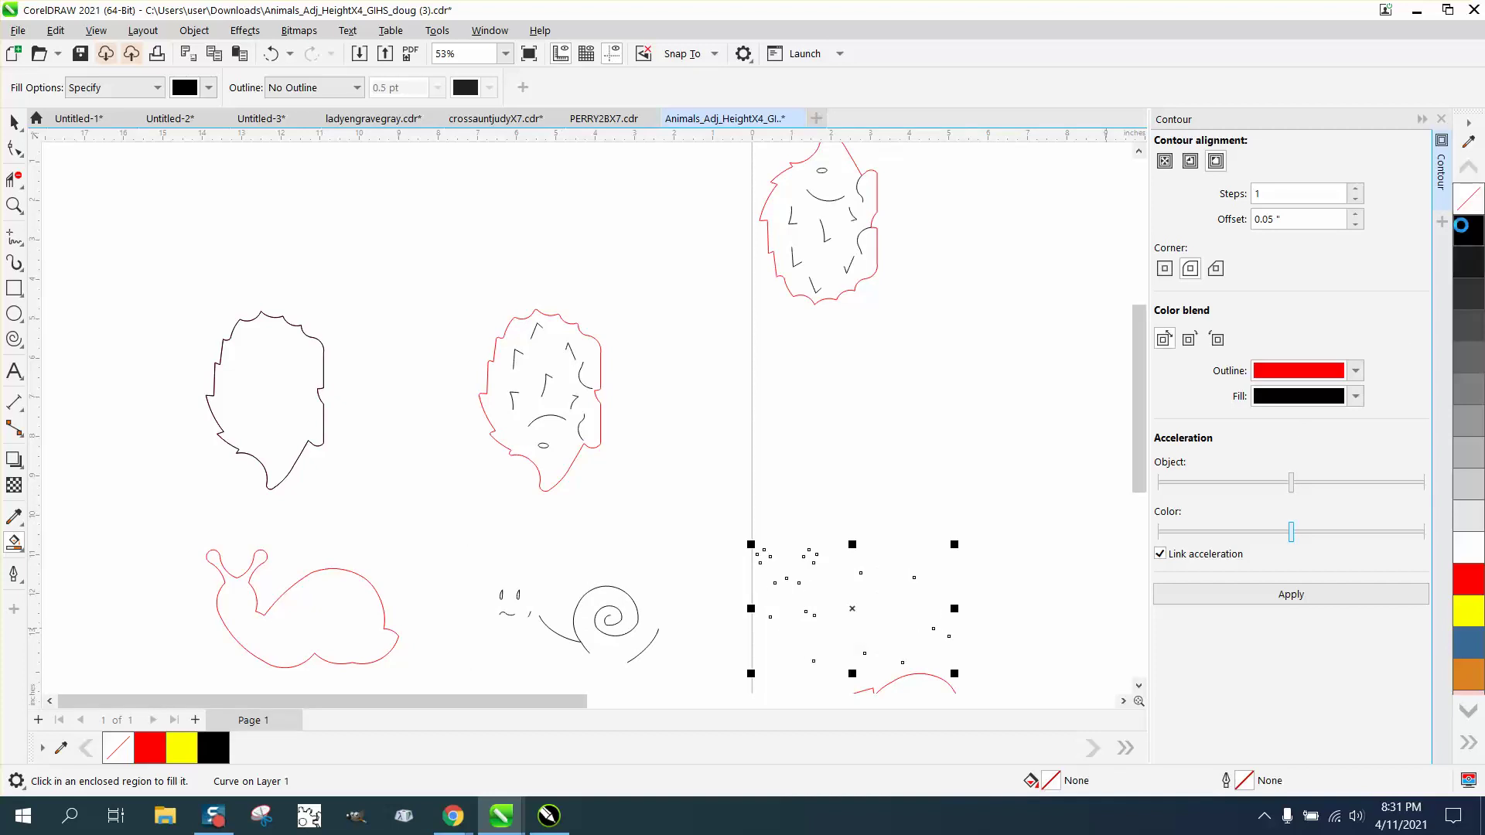
pyautogui.rightClick(1469, 230)
pyautogui.click(1305, 596)
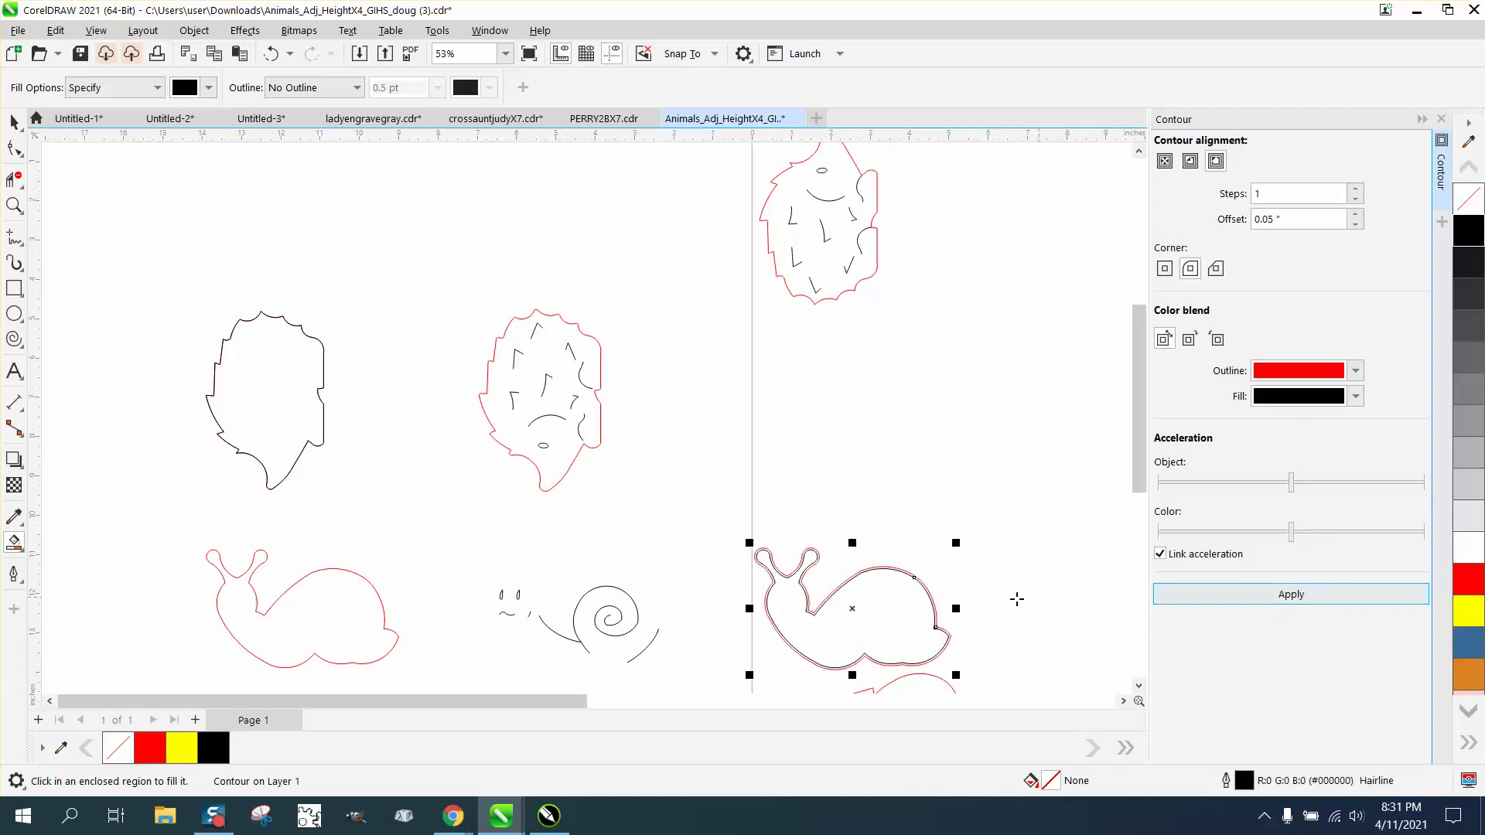
# - Break the snail contour apart into separate outlines and undo the accidental black fill
pyautogui.click(195, 30)
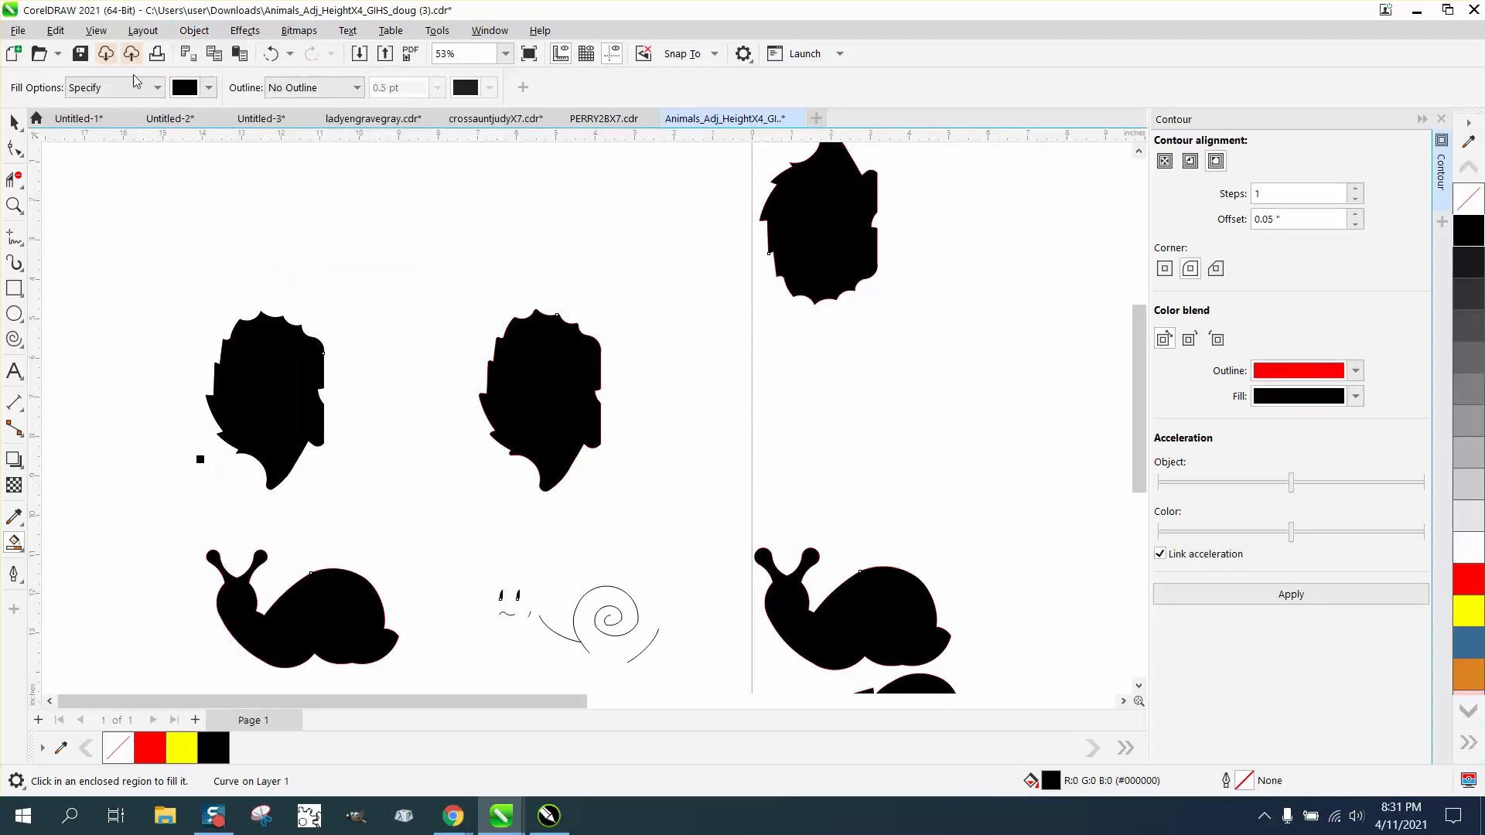
pyautogui.click(270, 53)
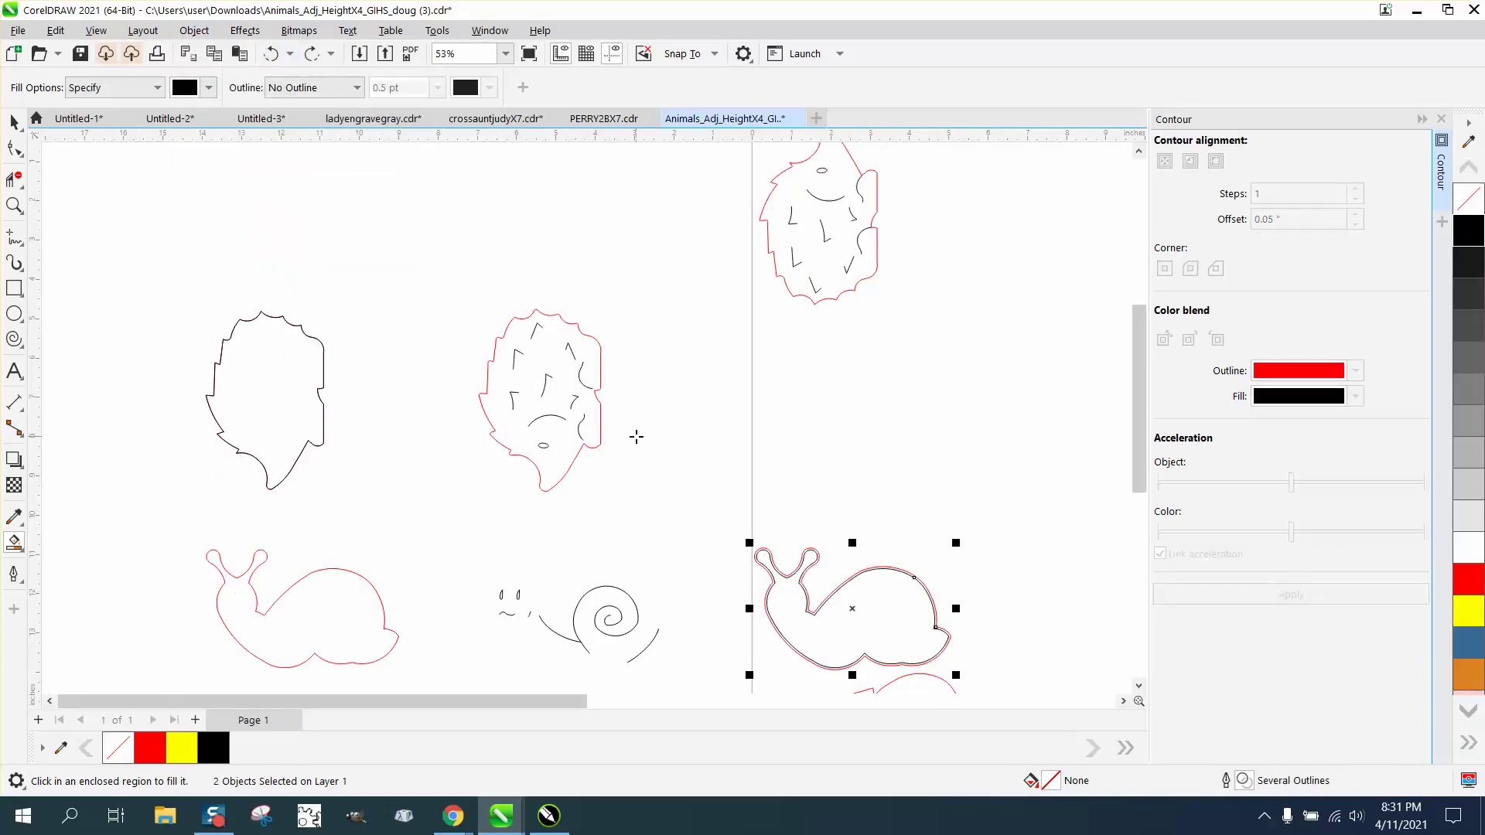
pyautogui.click(194, 30)
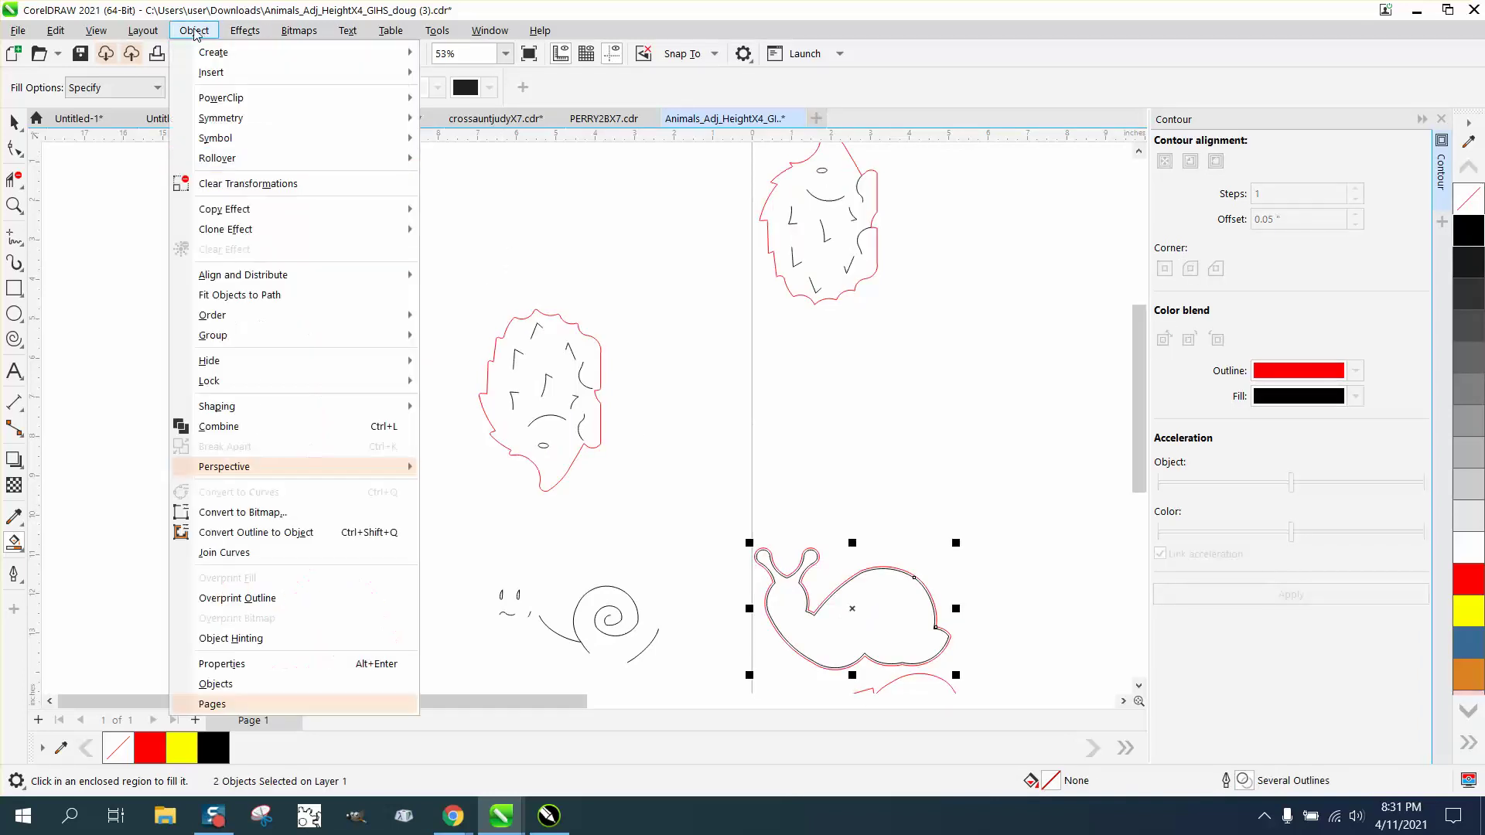
pyautogui.moveTo(348, 466)
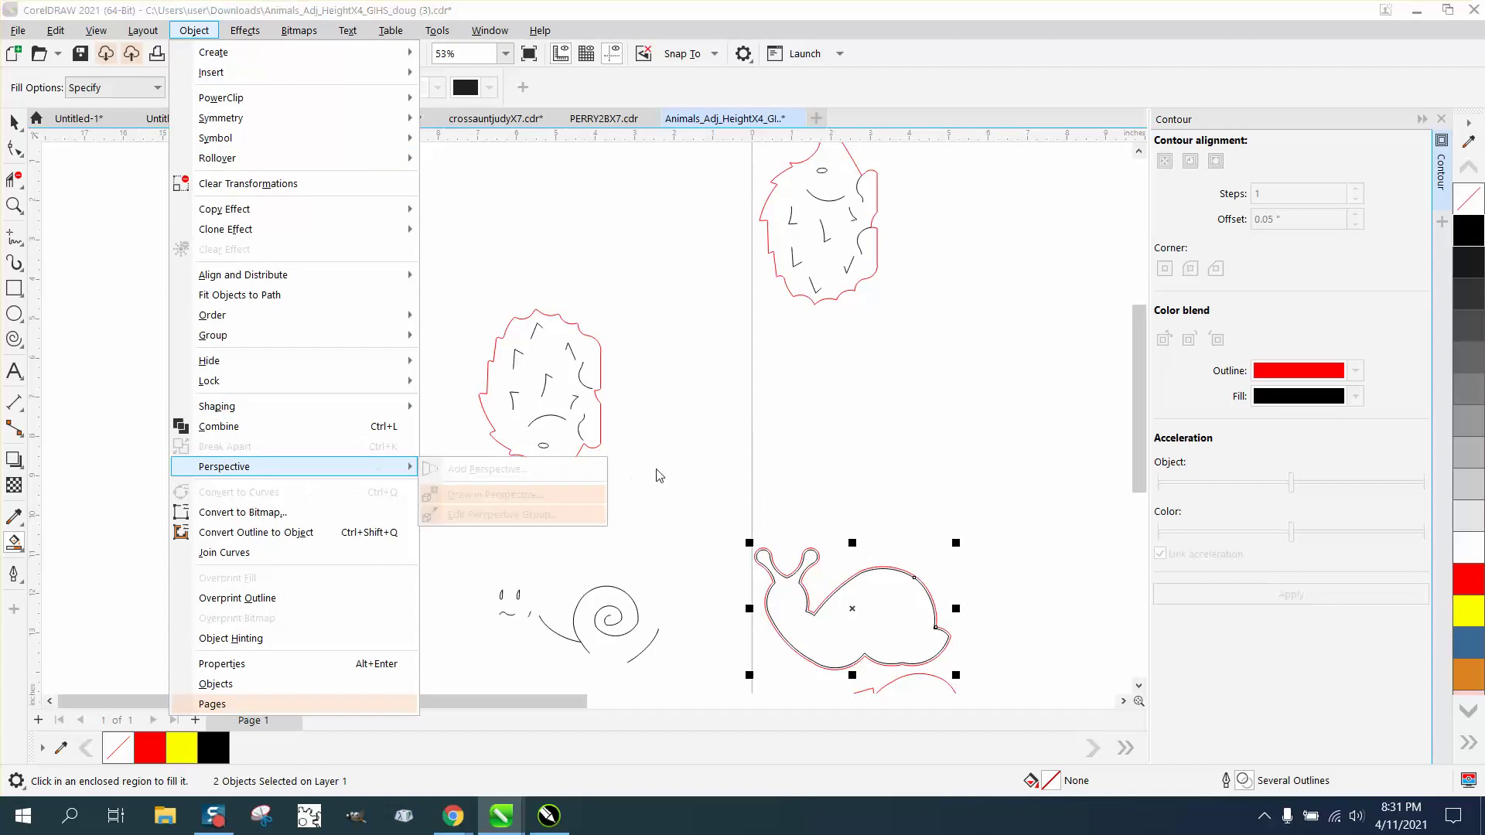
pyautogui.click(609, 419)
pyautogui.hotkey('ctrl', 'shift', 'z')
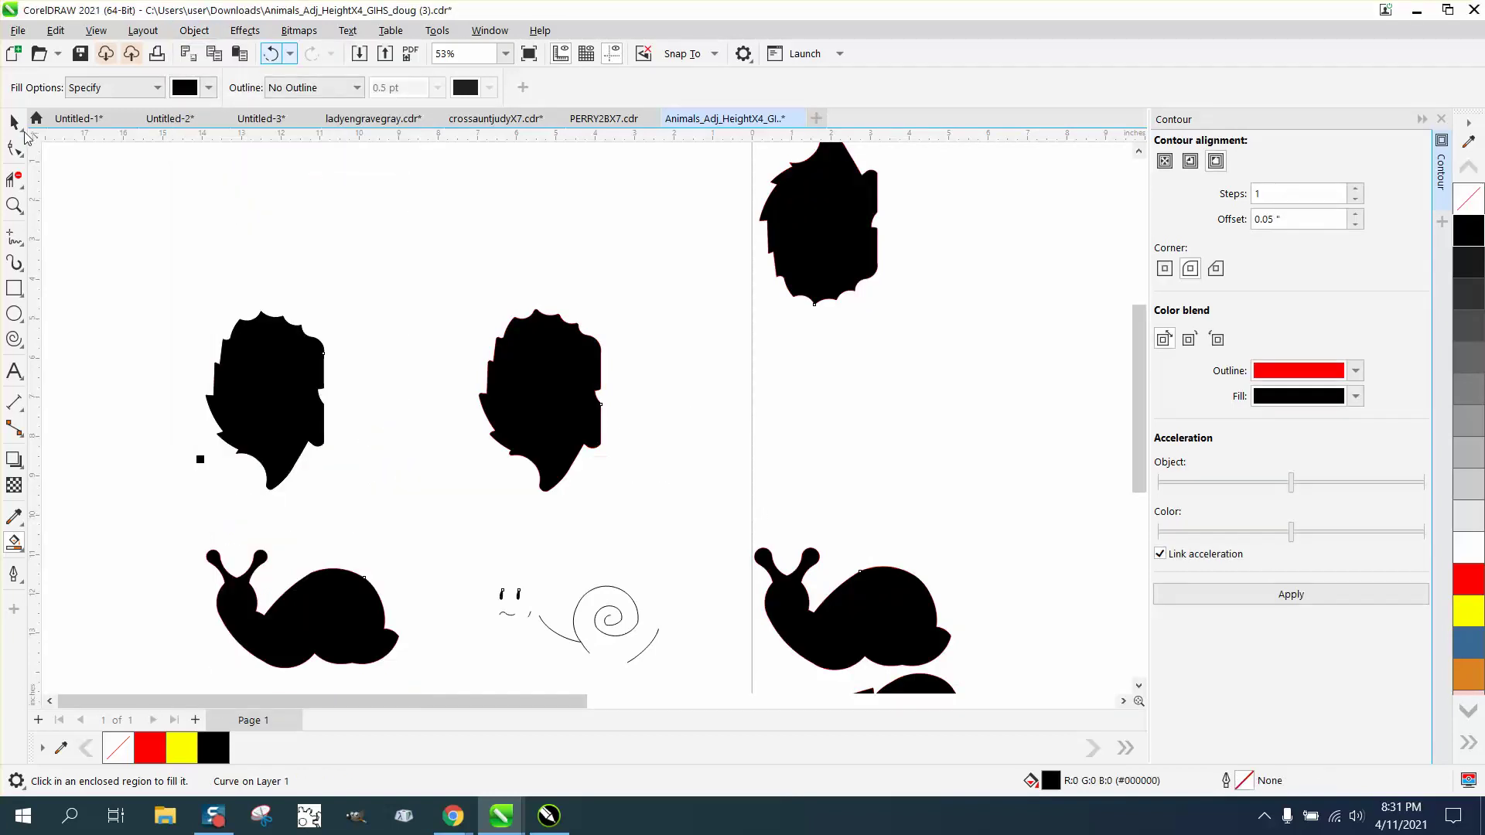
pyautogui.click(14, 122)
pyautogui.click(272, 54)
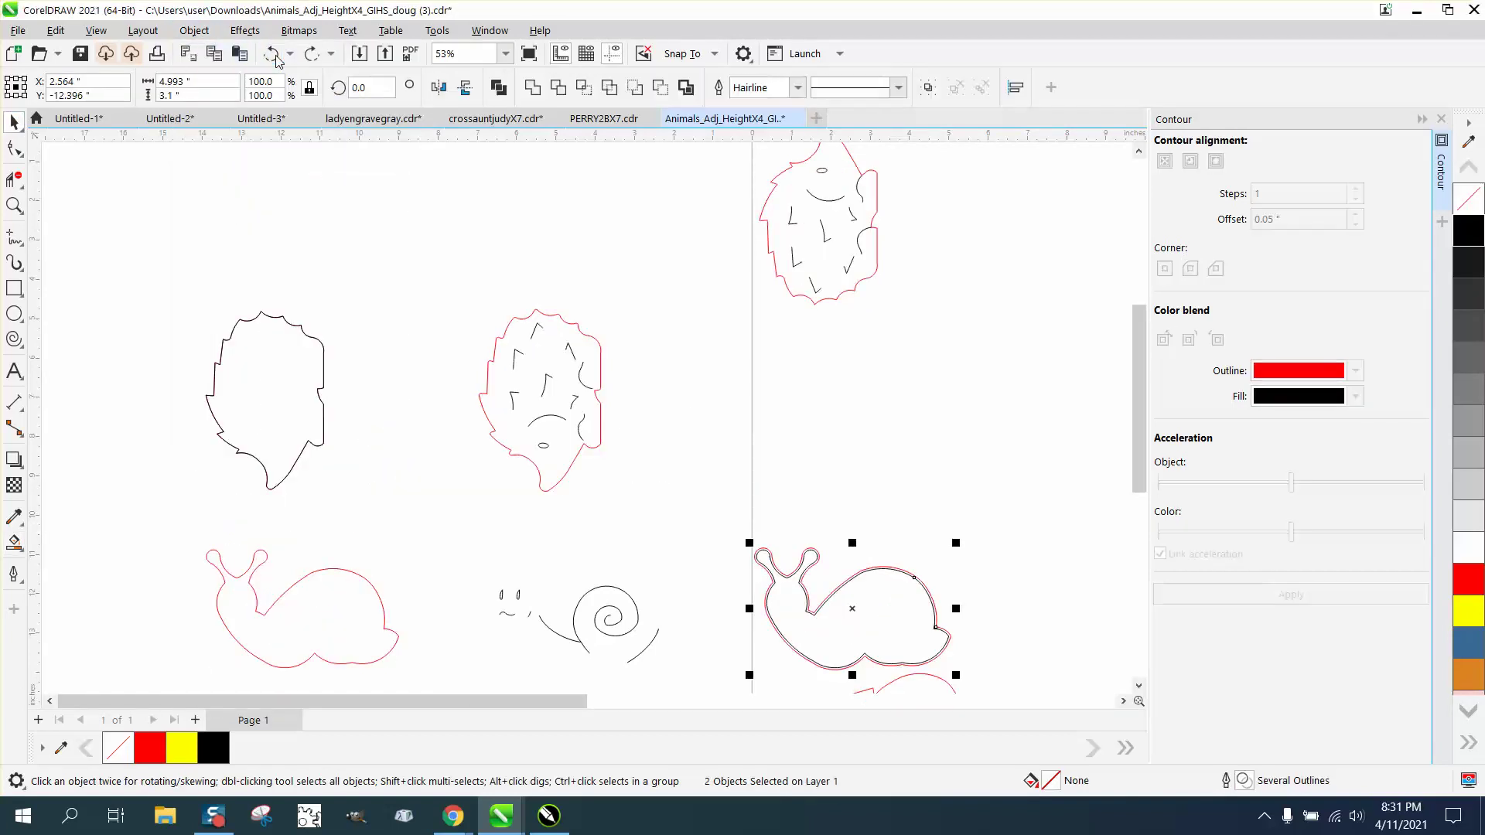
# - Nudge the snail's inner black outline 14 inches left onto its original red outline
pyautogui.click(811, 613)
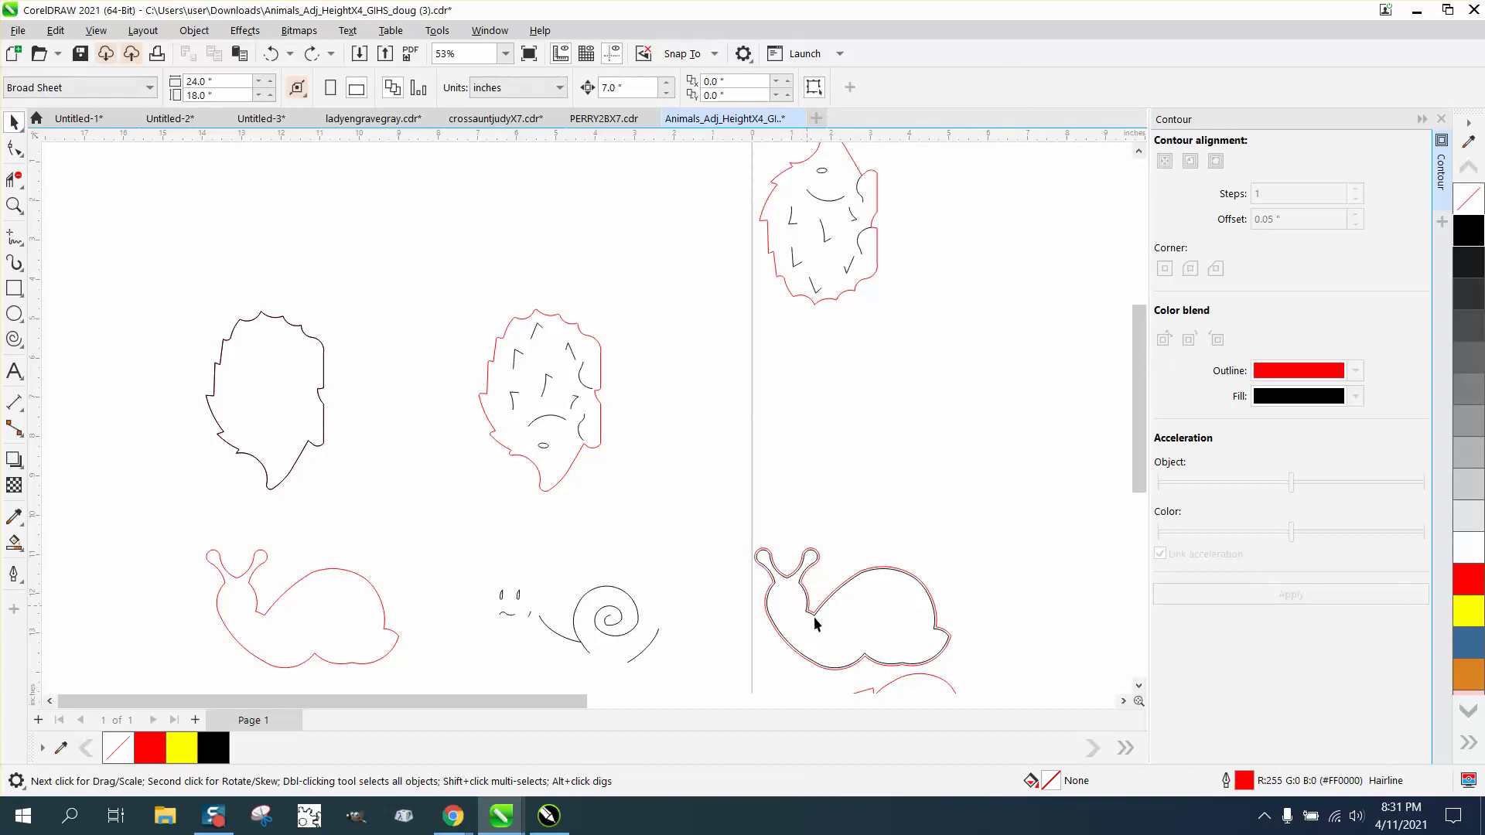
pyautogui.press('Tab')
pyautogui.press('Tab')
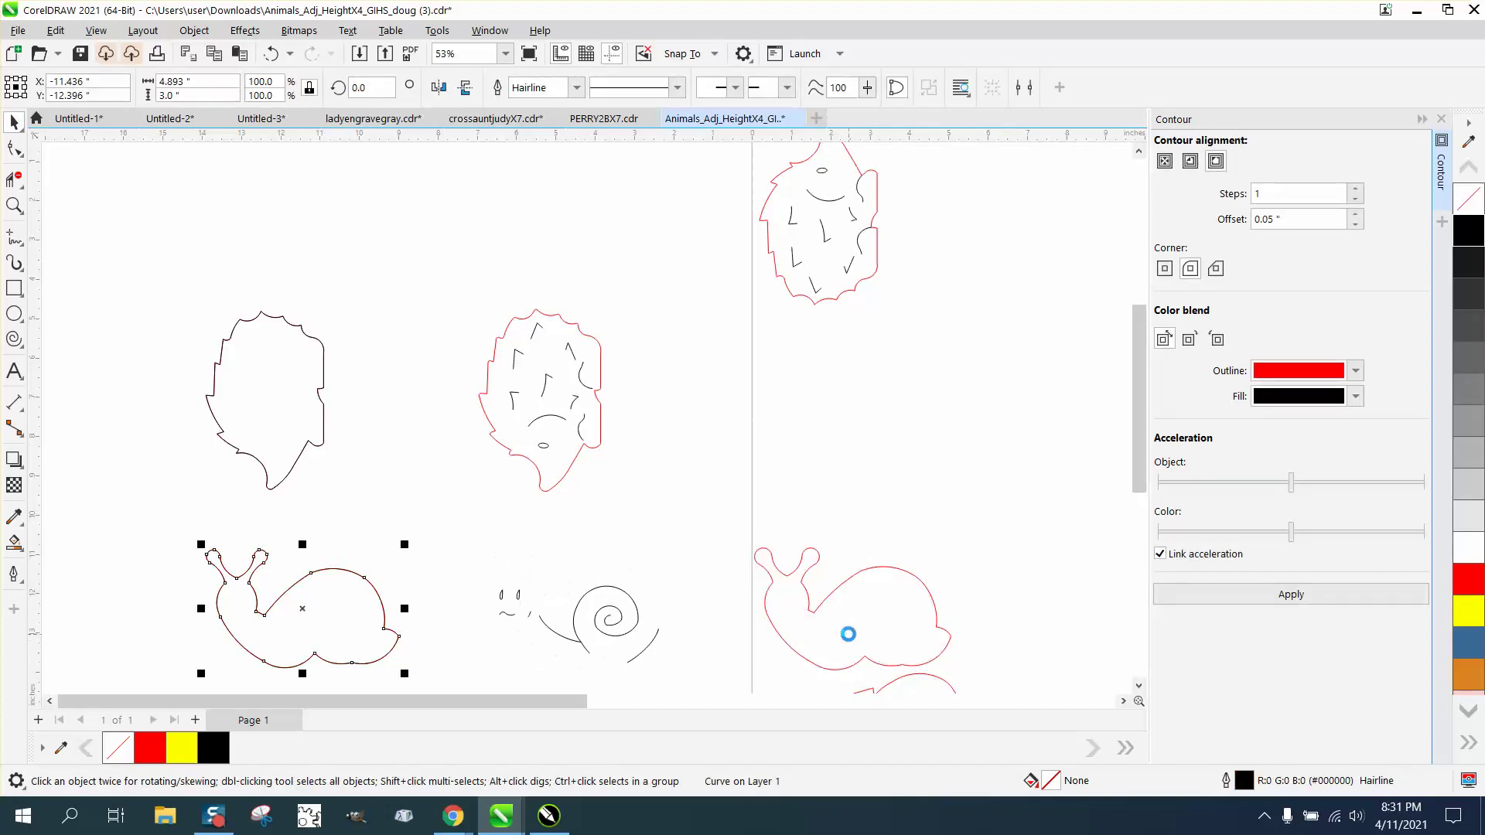
# - Nudge the snail's red contour outline 7 inches left onto its black detail lines and inspect the fit
pyautogui.click(891, 619)
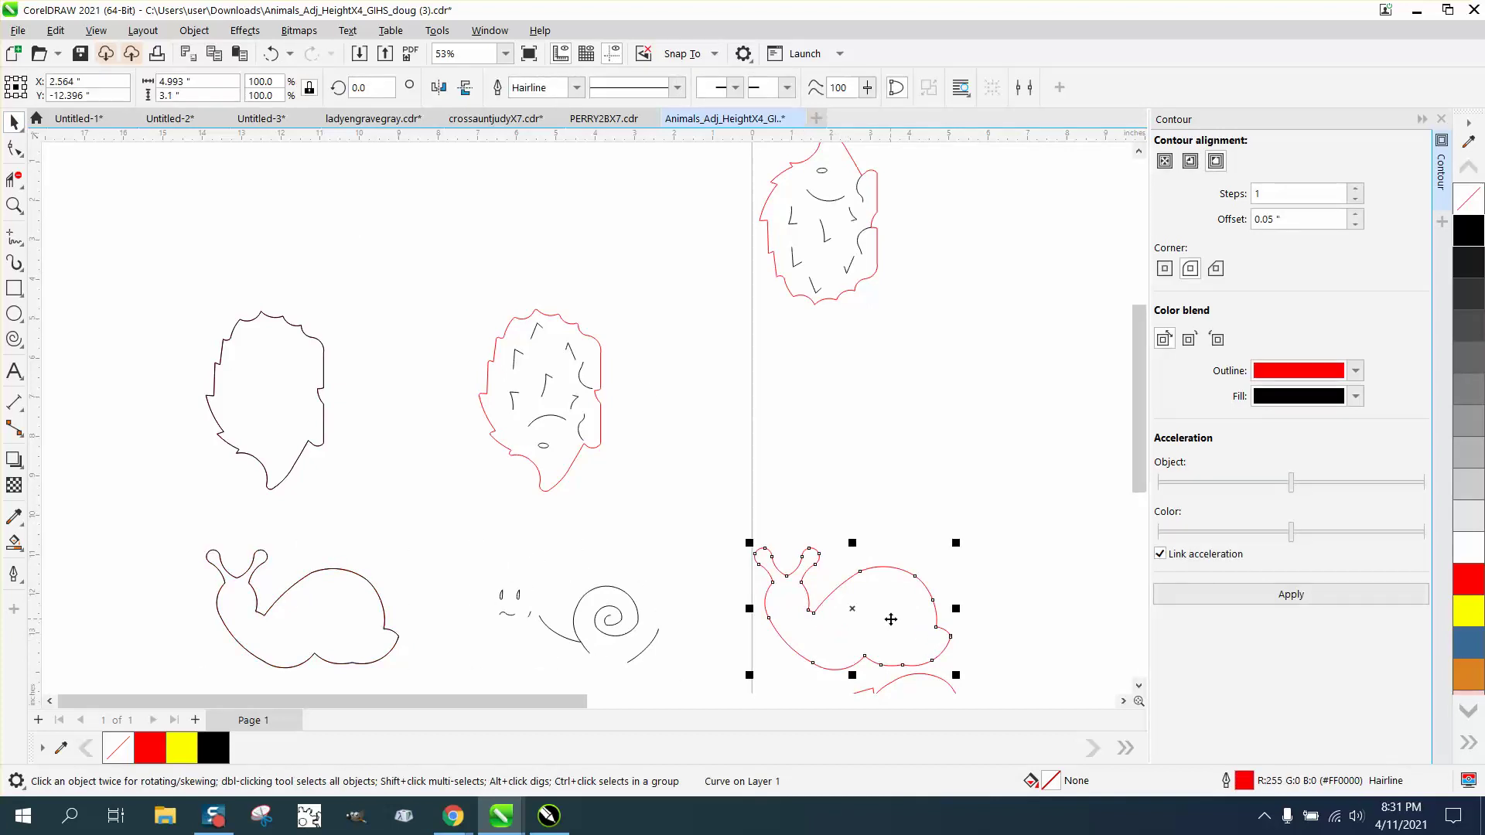
pyautogui.hotkey('ctrl', 'z')
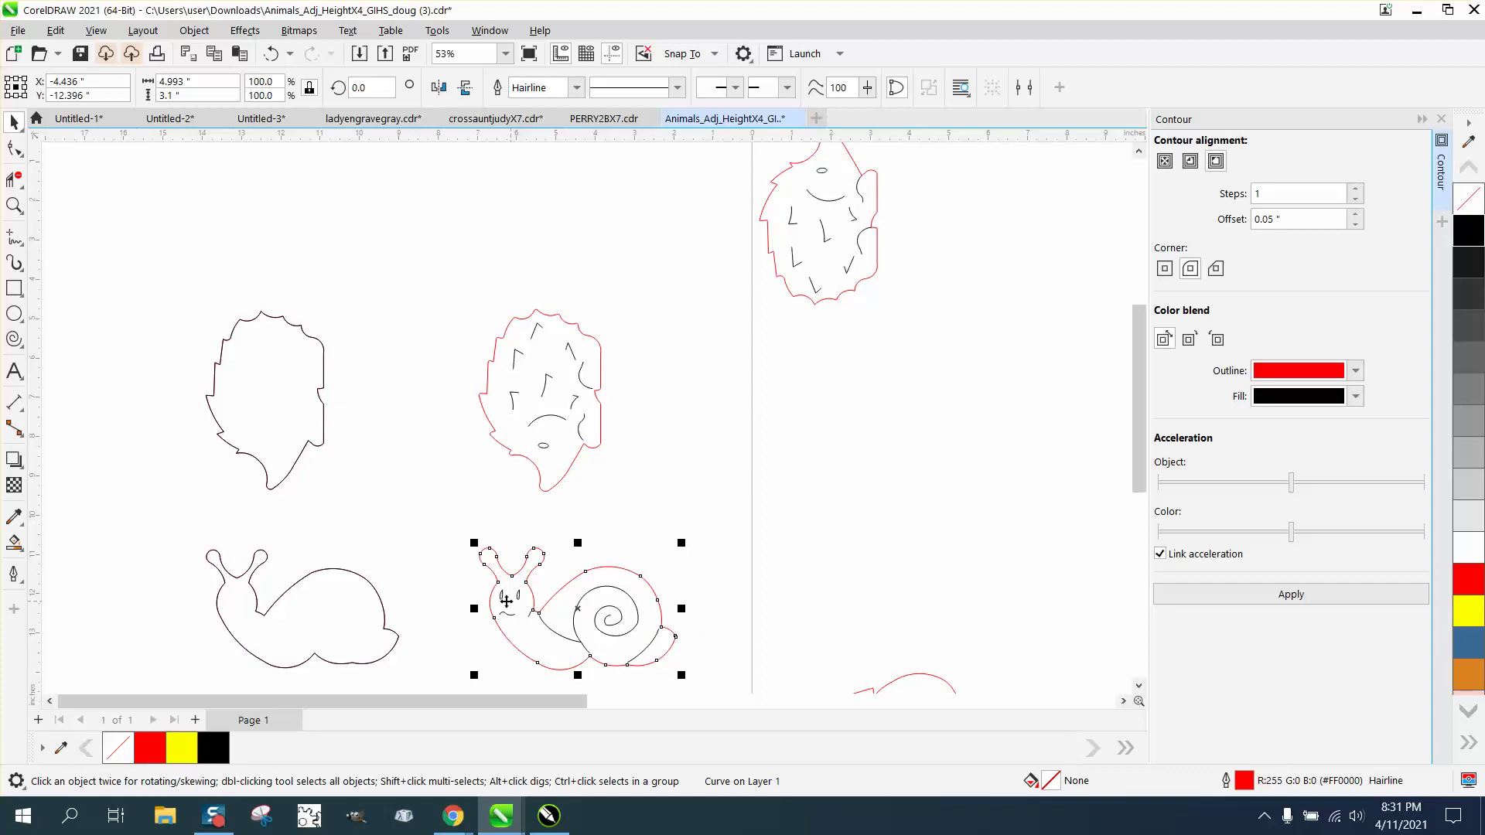
pyautogui.click(14, 204)
pyautogui.moveTo(441, 504); pyautogui.dragTo(724, 671)
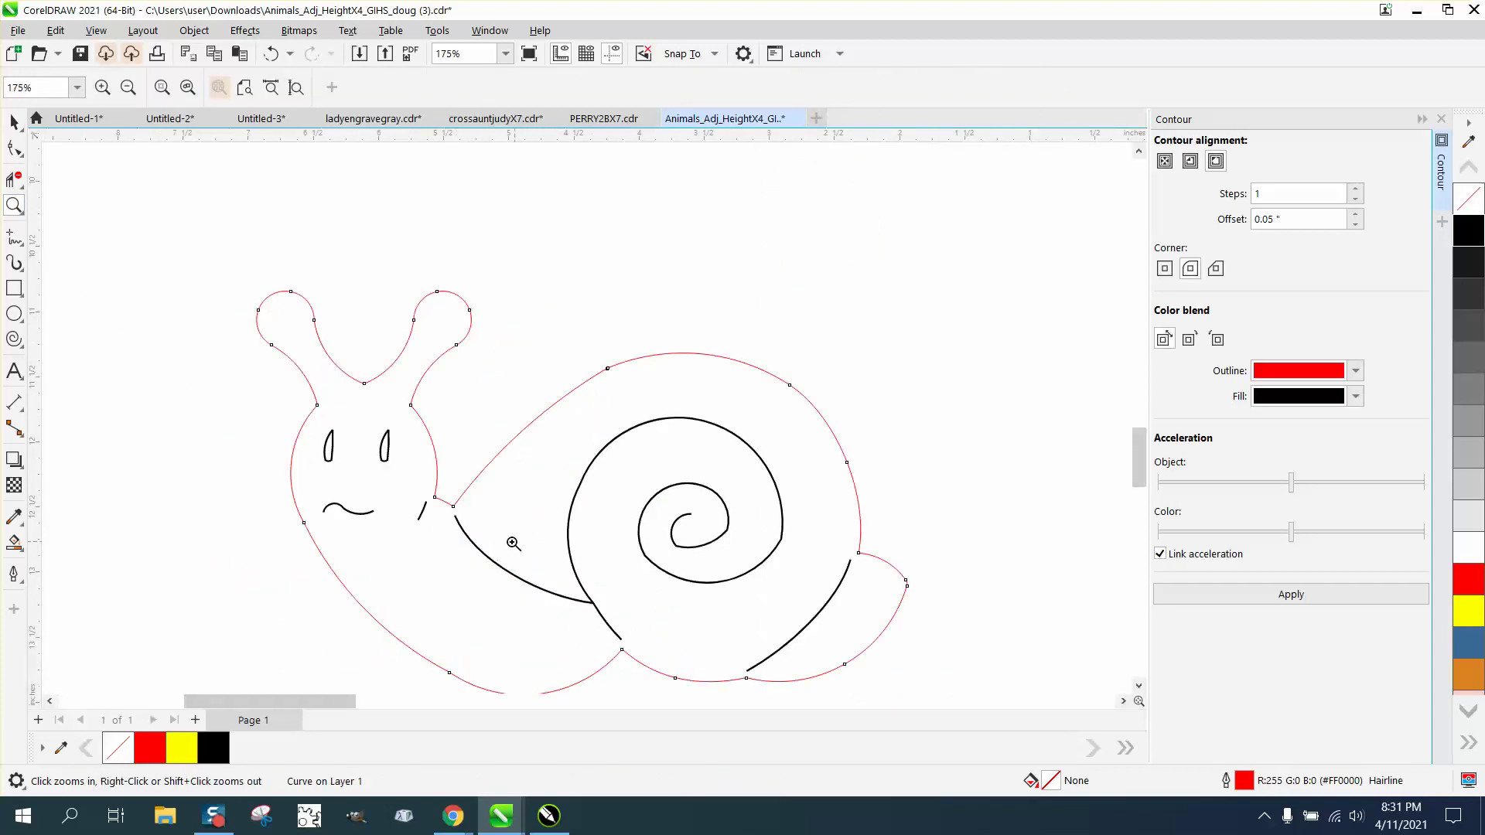
pyautogui.scroll(-1, 462, 511)
pyautogui.scroll(-4, 462, 511)
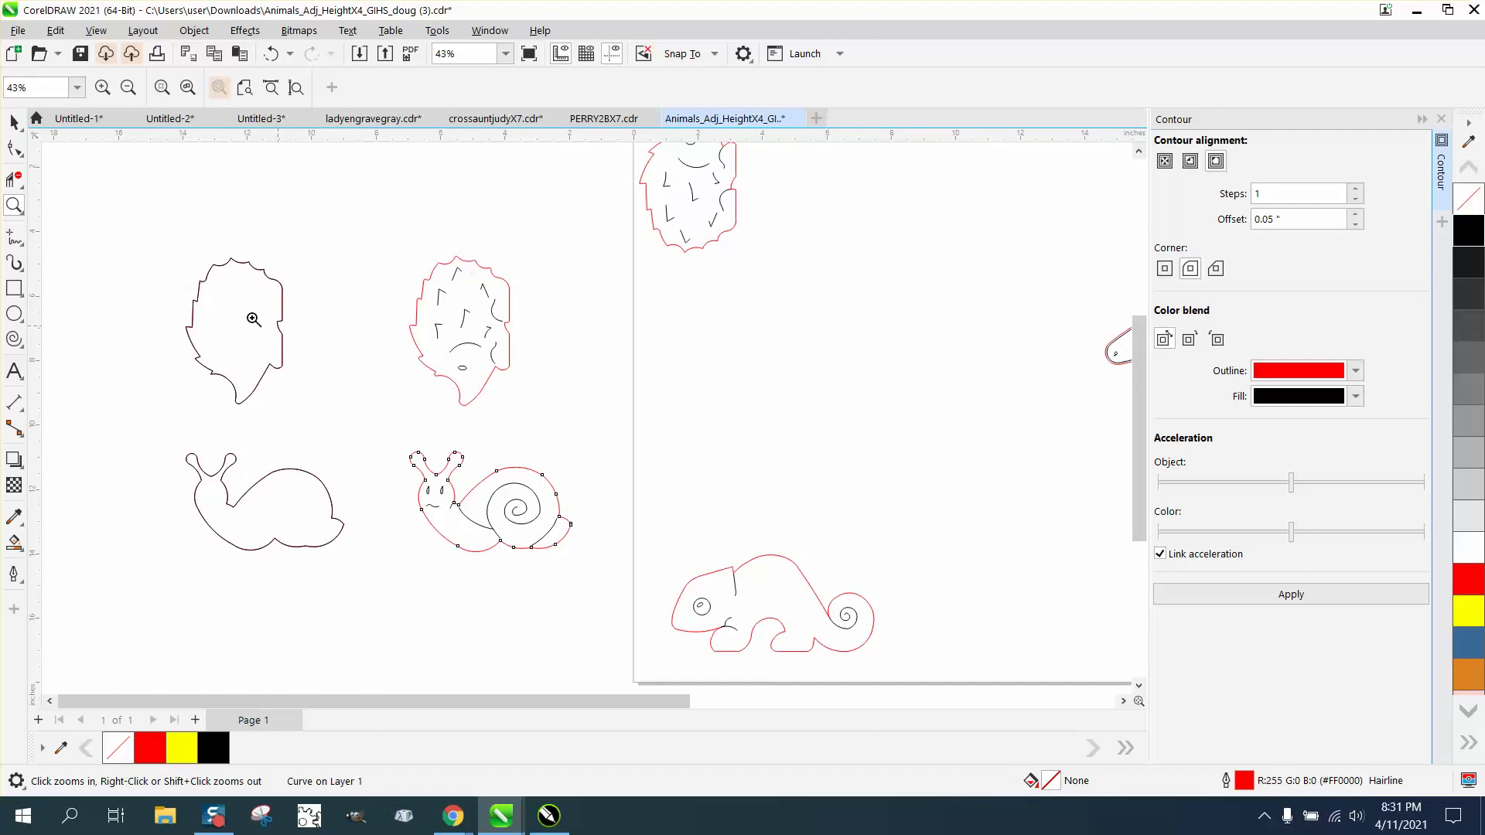
# - Nudge the snail's new red outline and black detail lines together 7 inches right, back onto the page
pyautogui.click(15, 123)
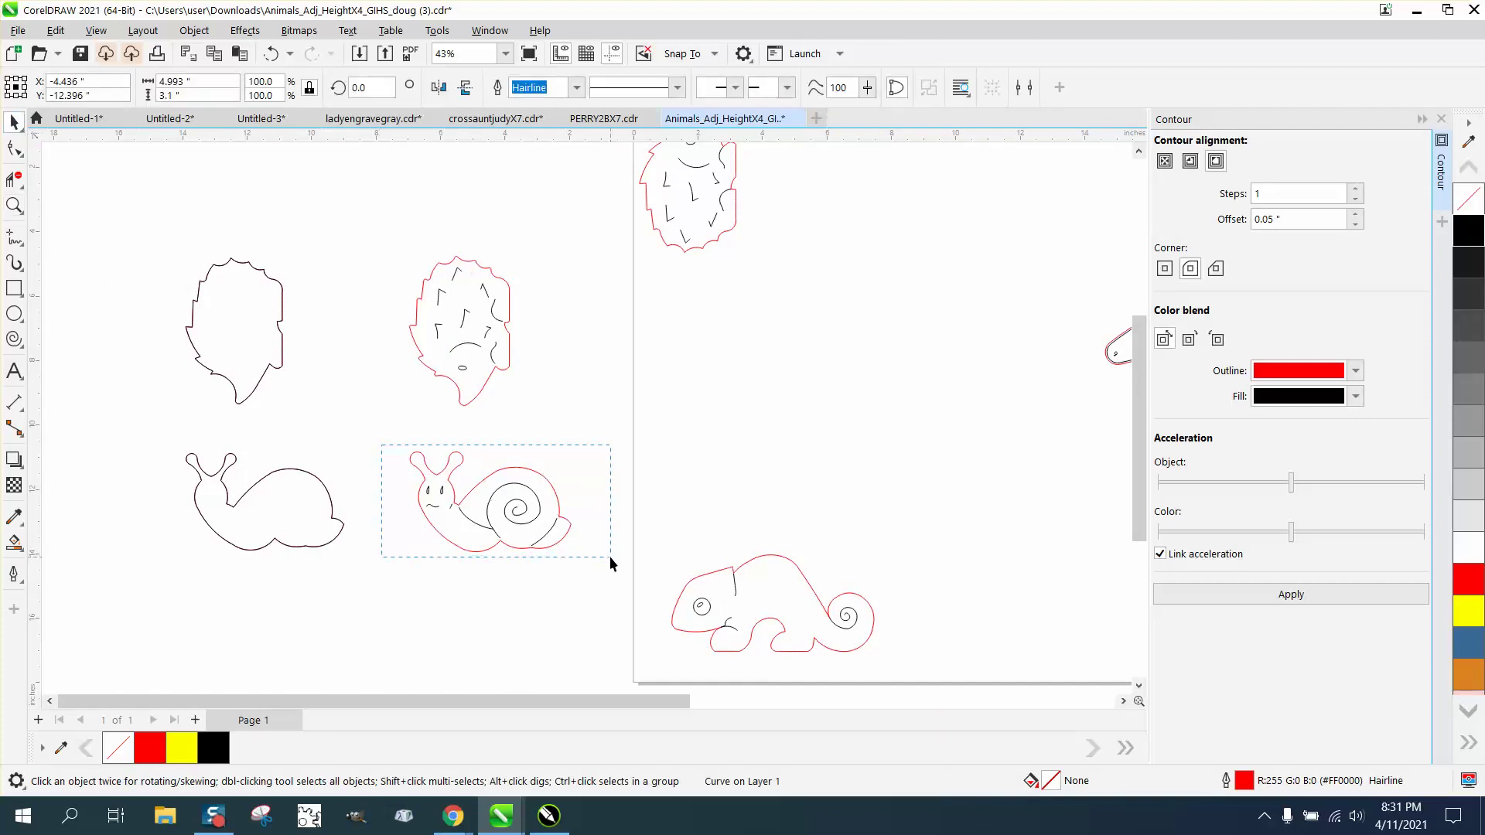
pyautogui.moveTo(610, 563); pyautogui.dragTo(608, 563)
pyautogui.press('l')
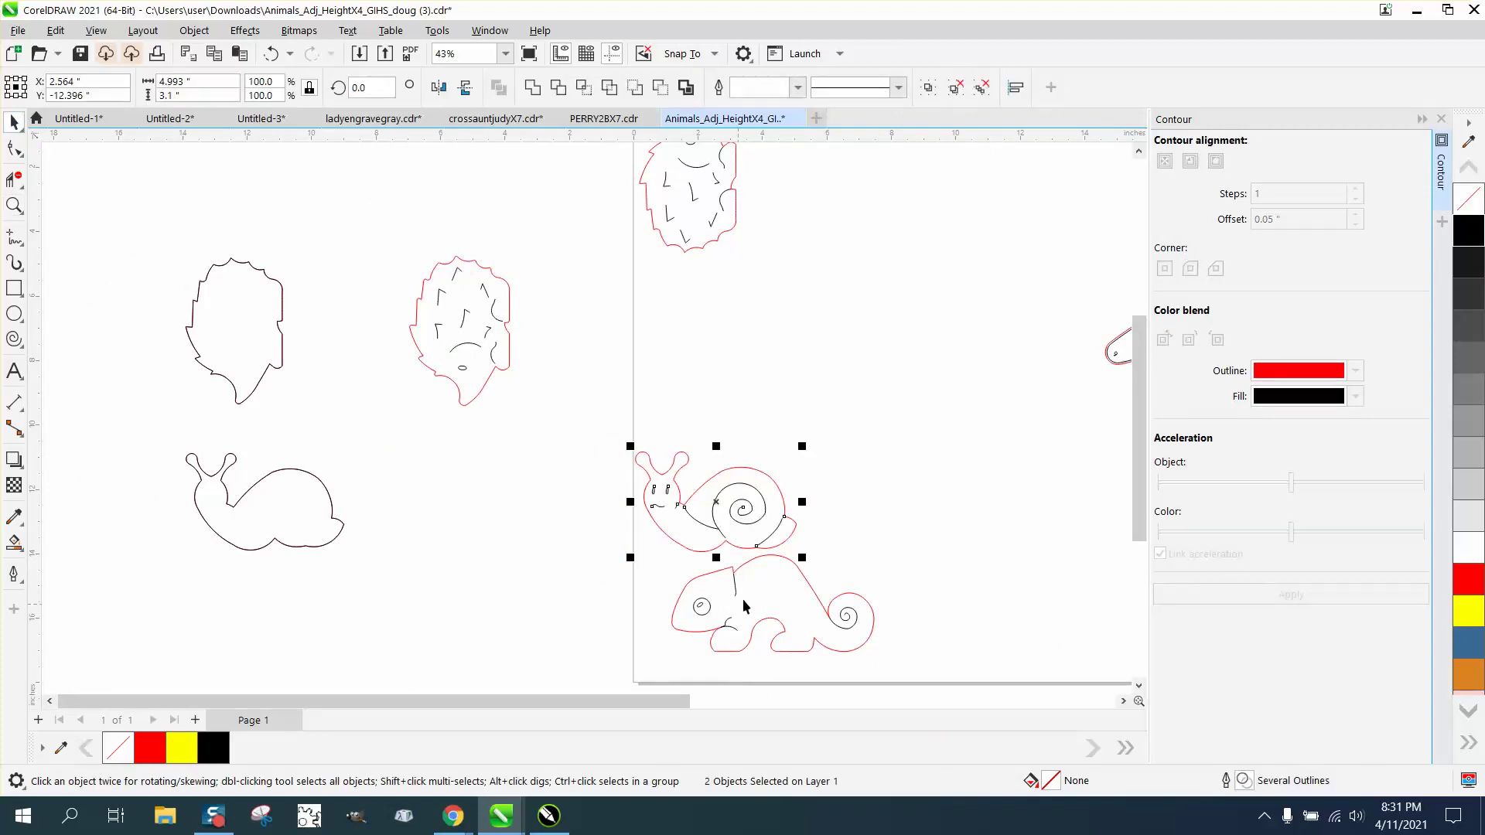
pyautogui.scroll(-1, 727, 595)
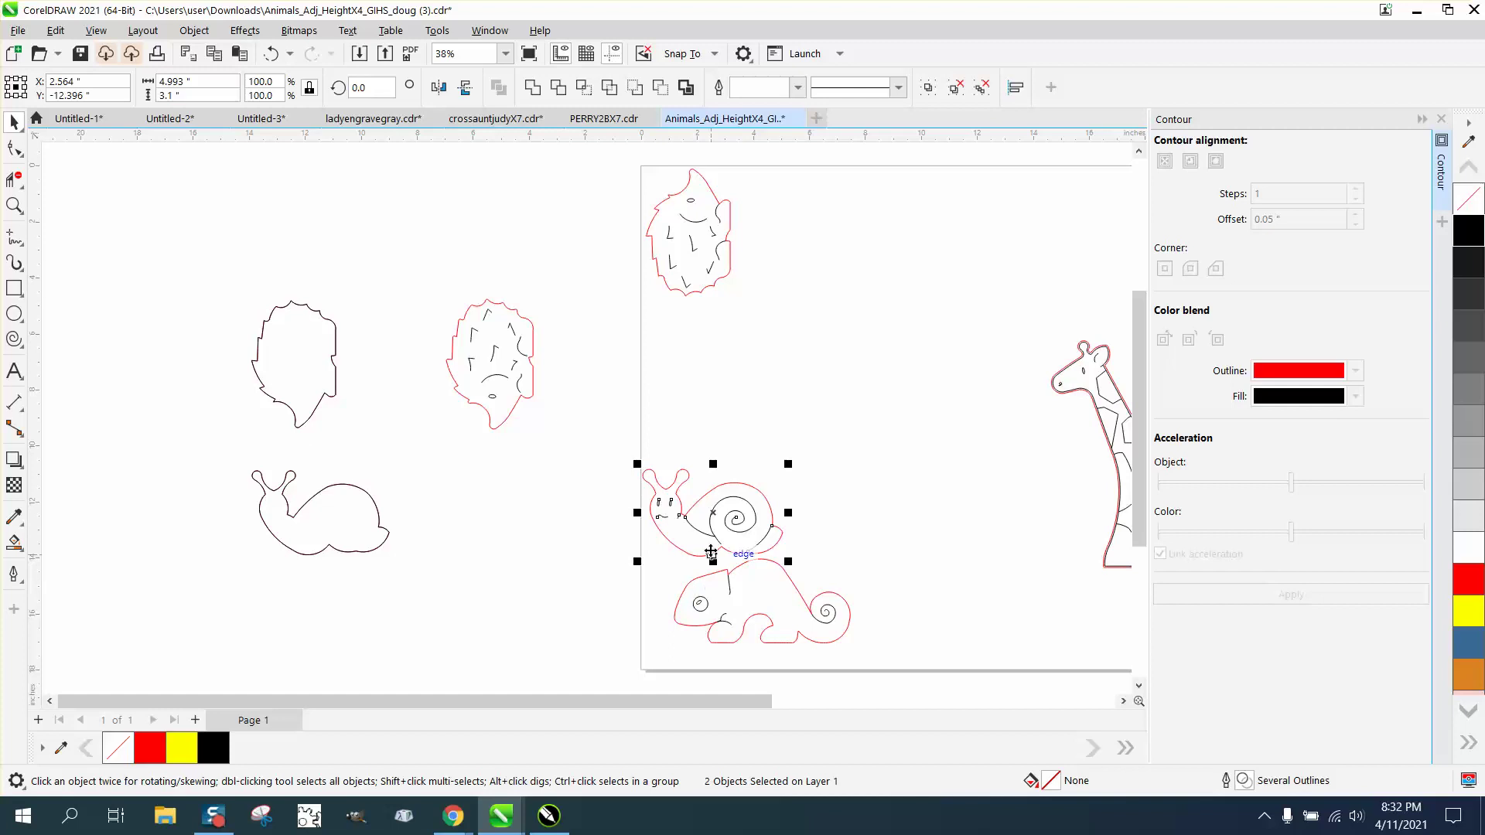
pyautogui.scroll(-1, 712, 541)
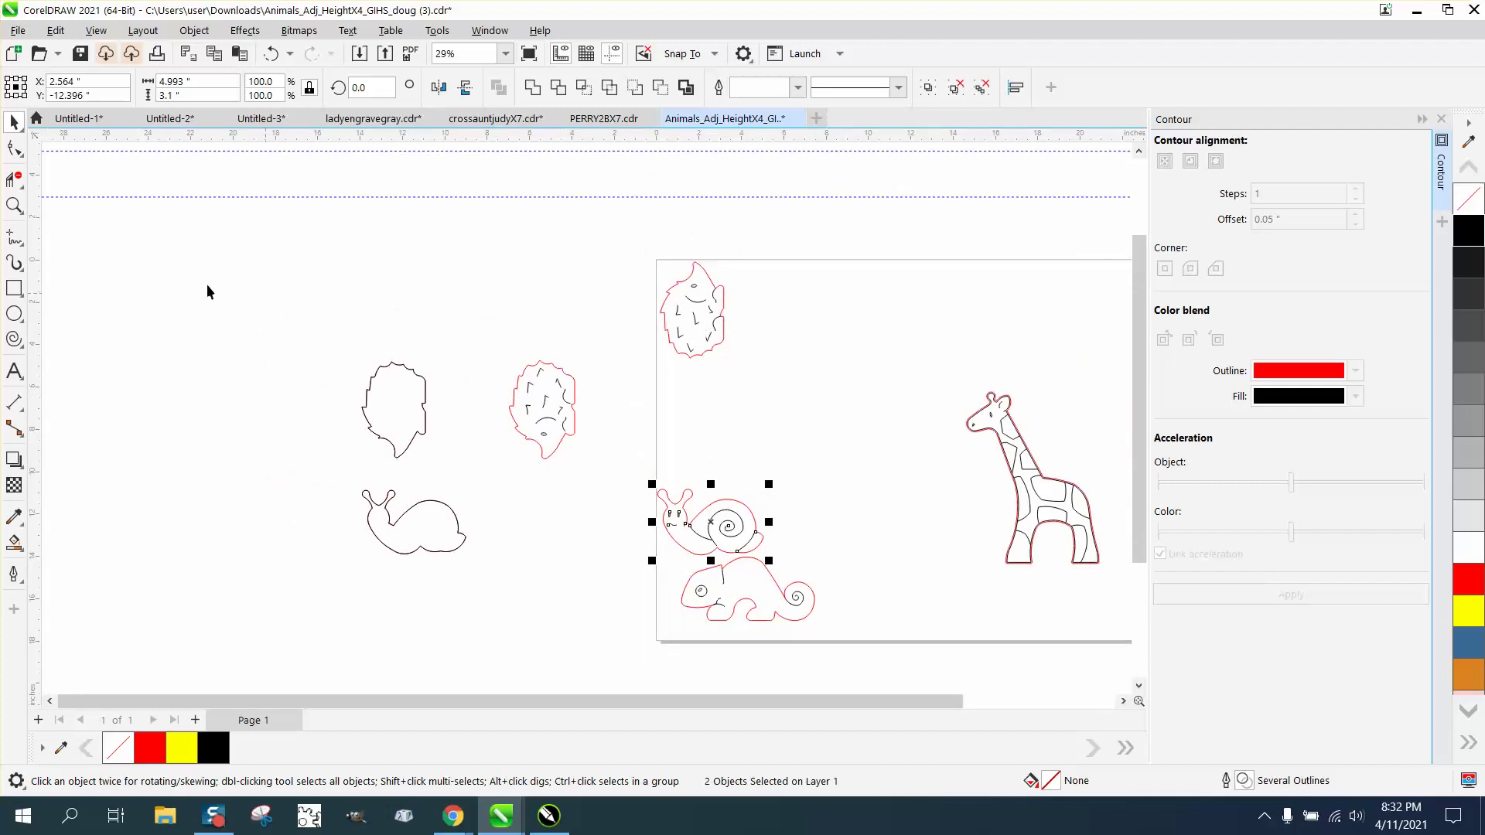
# - Delete the old hedgehog artwork from the upper-left corner of the page
pyautogui.click(14, 205)
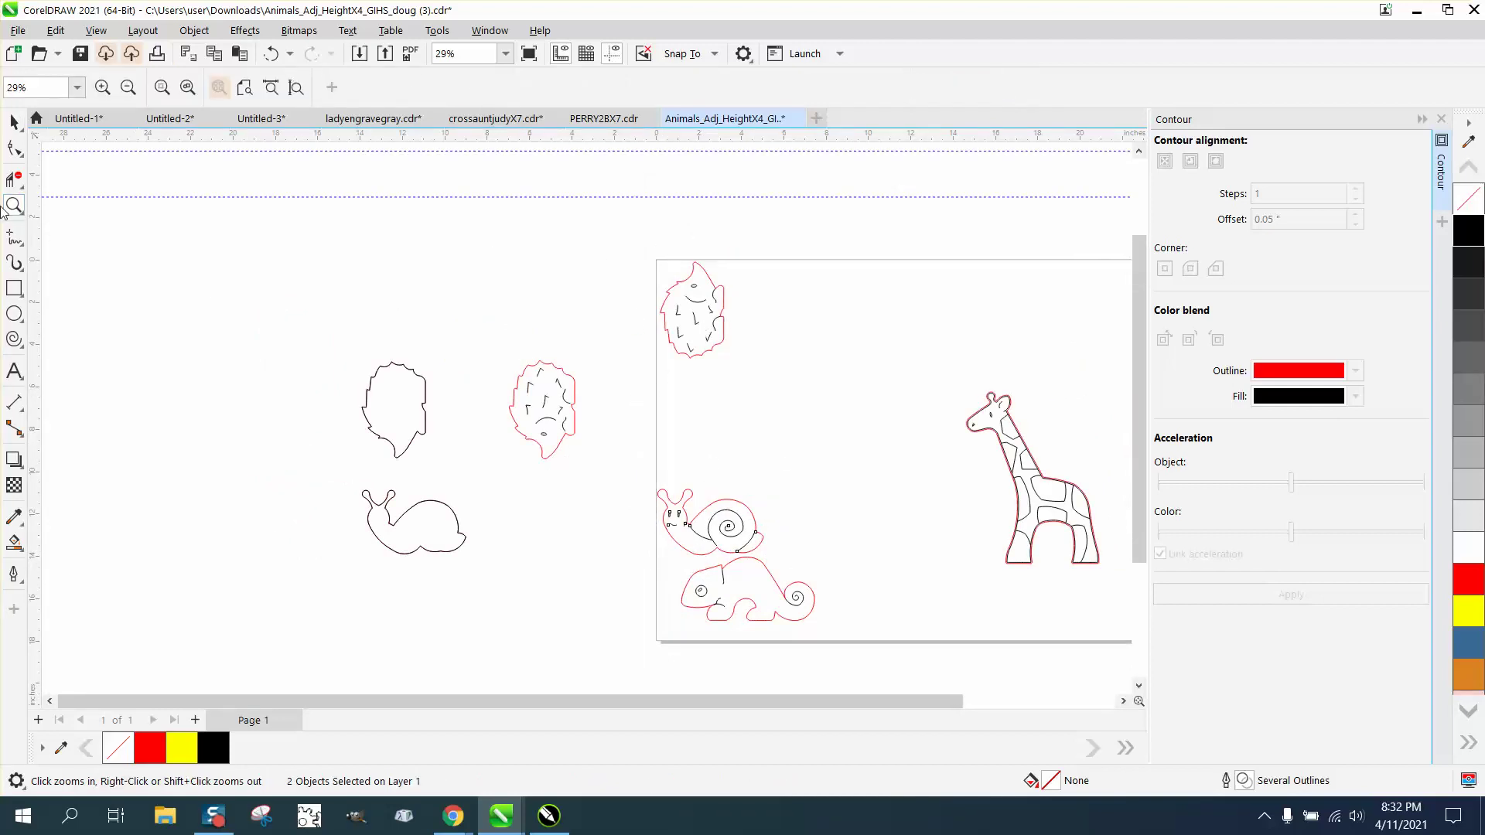
pyautogui.moveTo(647, 254); pyautogui.dragTo(960, 423)
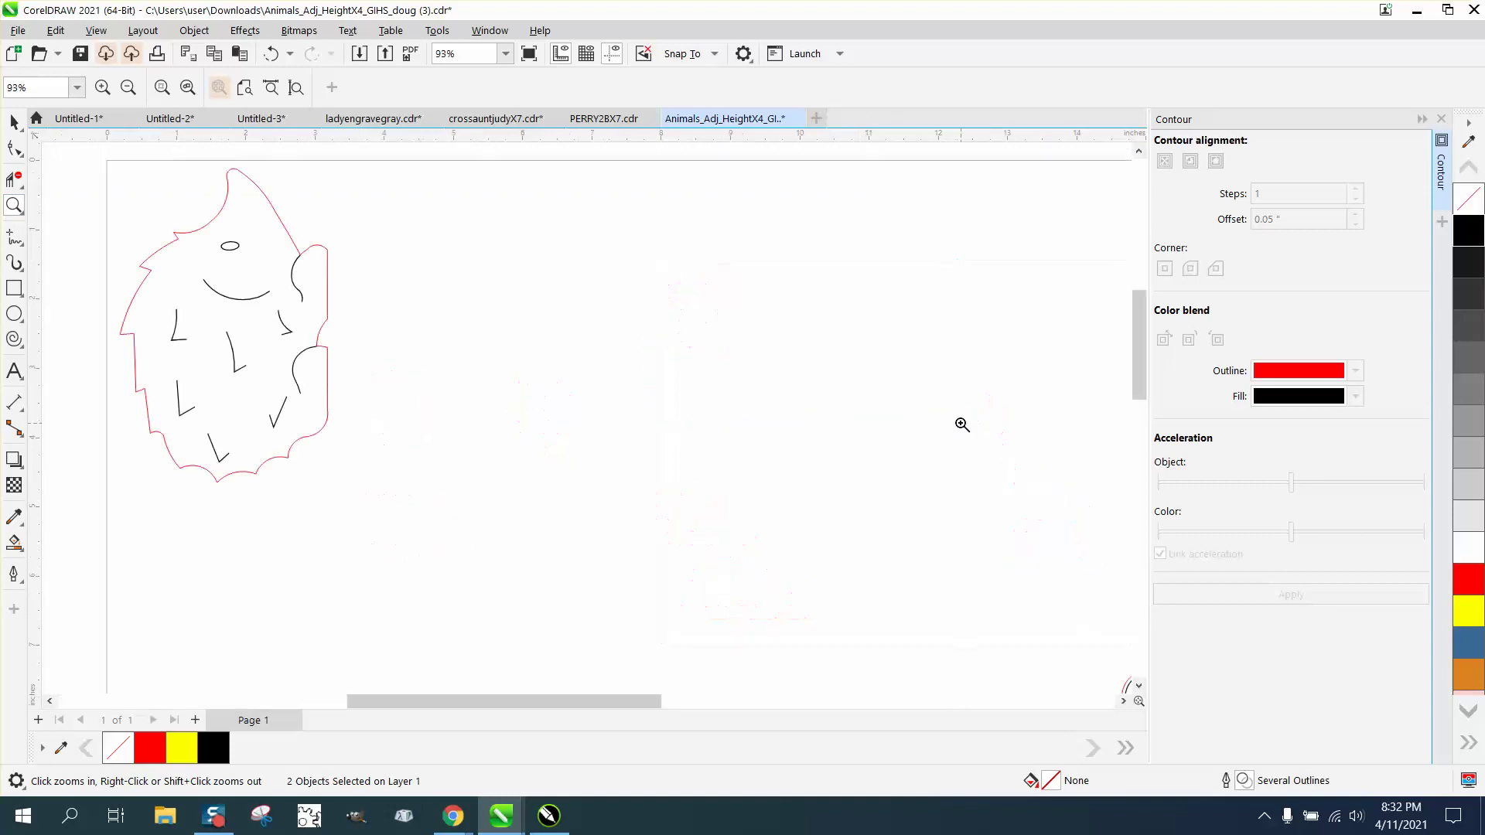
pyautogui.click(14, 122)
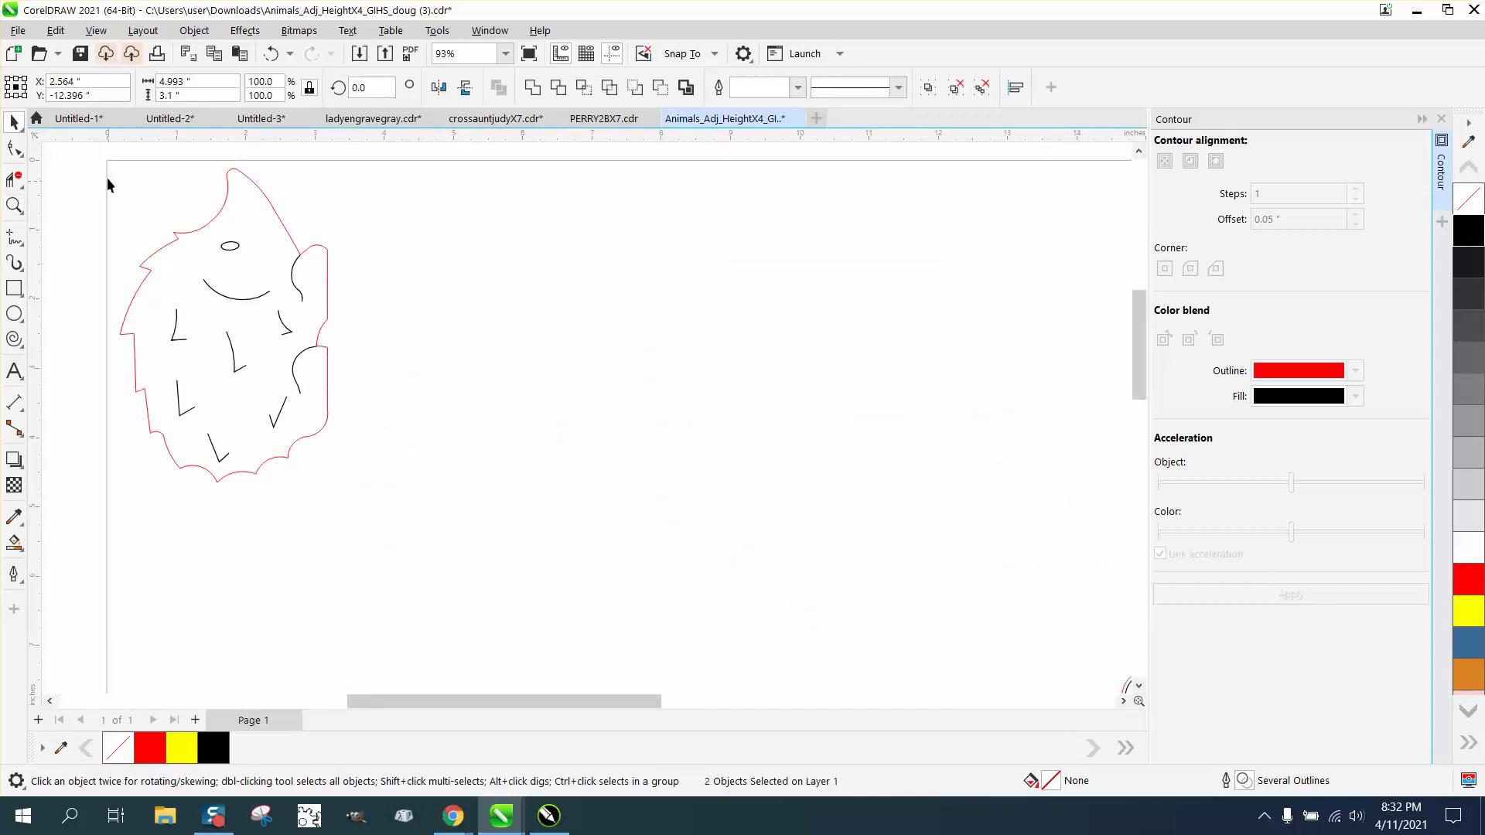
pyautogui.moveTo(165, 291); pyautogui.dragTo(459, 501)
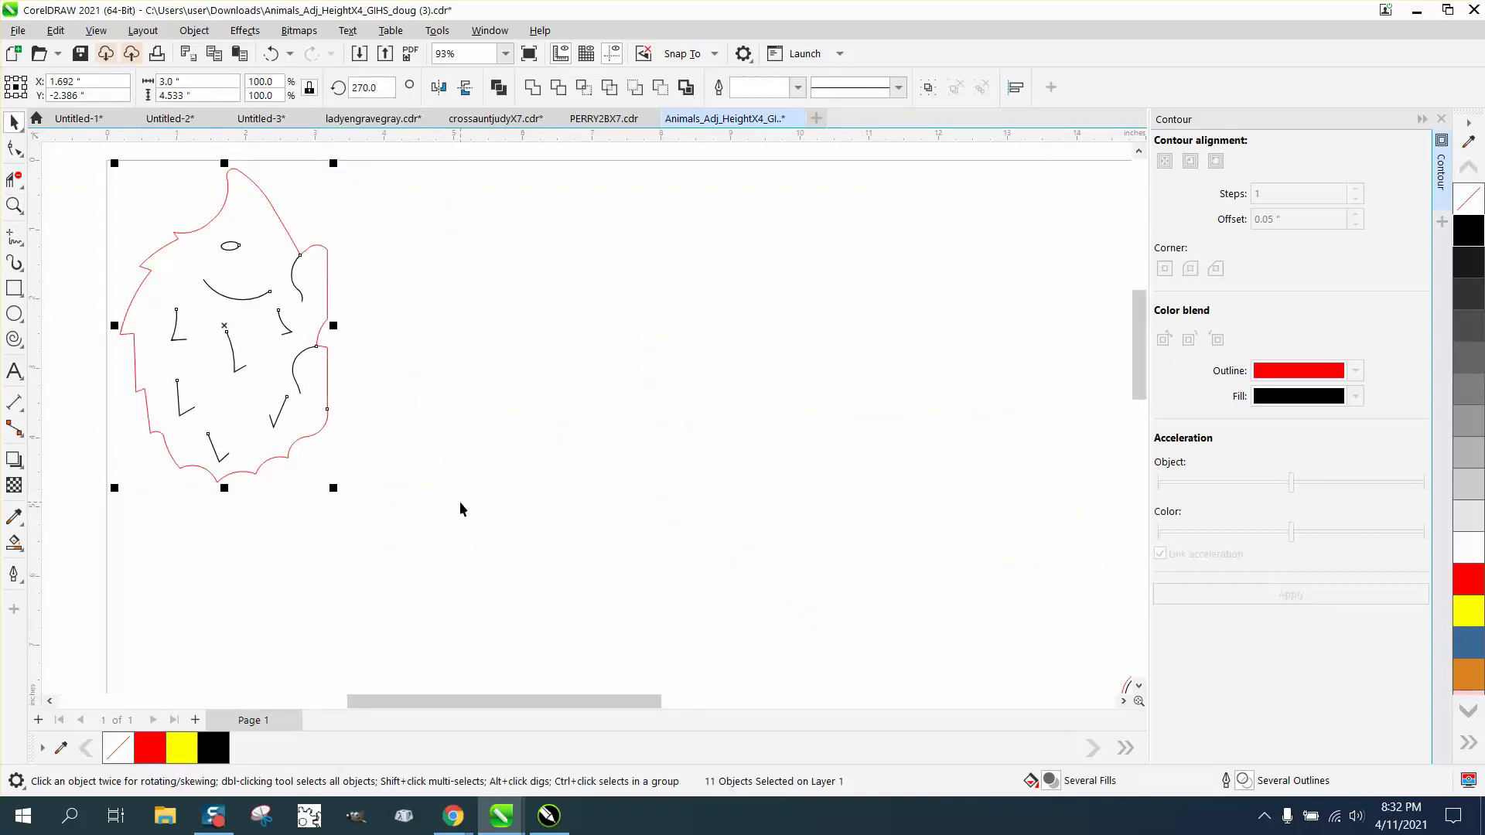
pyautogui.scroll(-2, 460, 501)
pyautogui.scroll(-2, 459, 509)
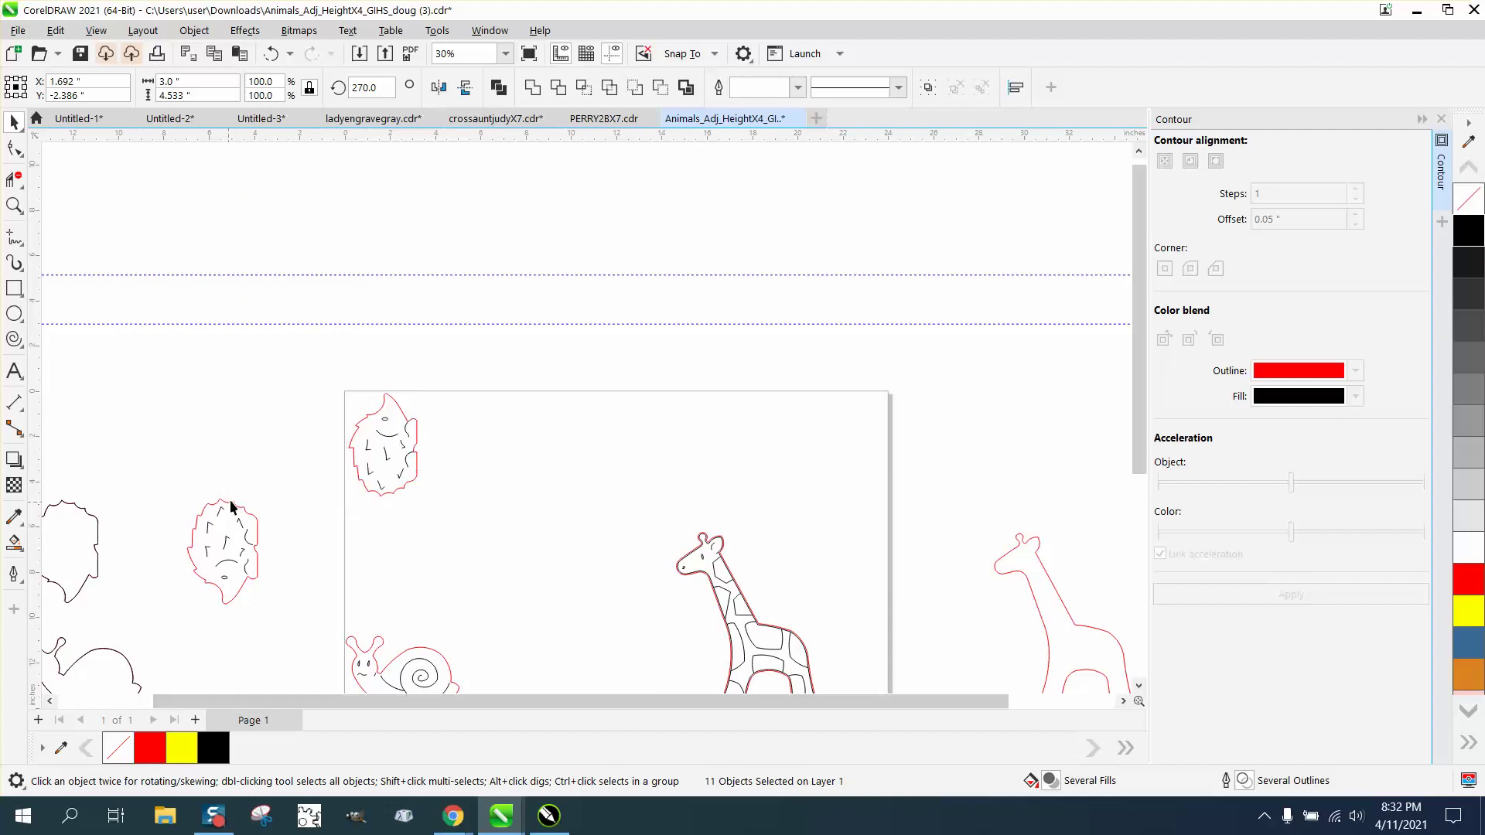
pyautogui.click(248, 467)
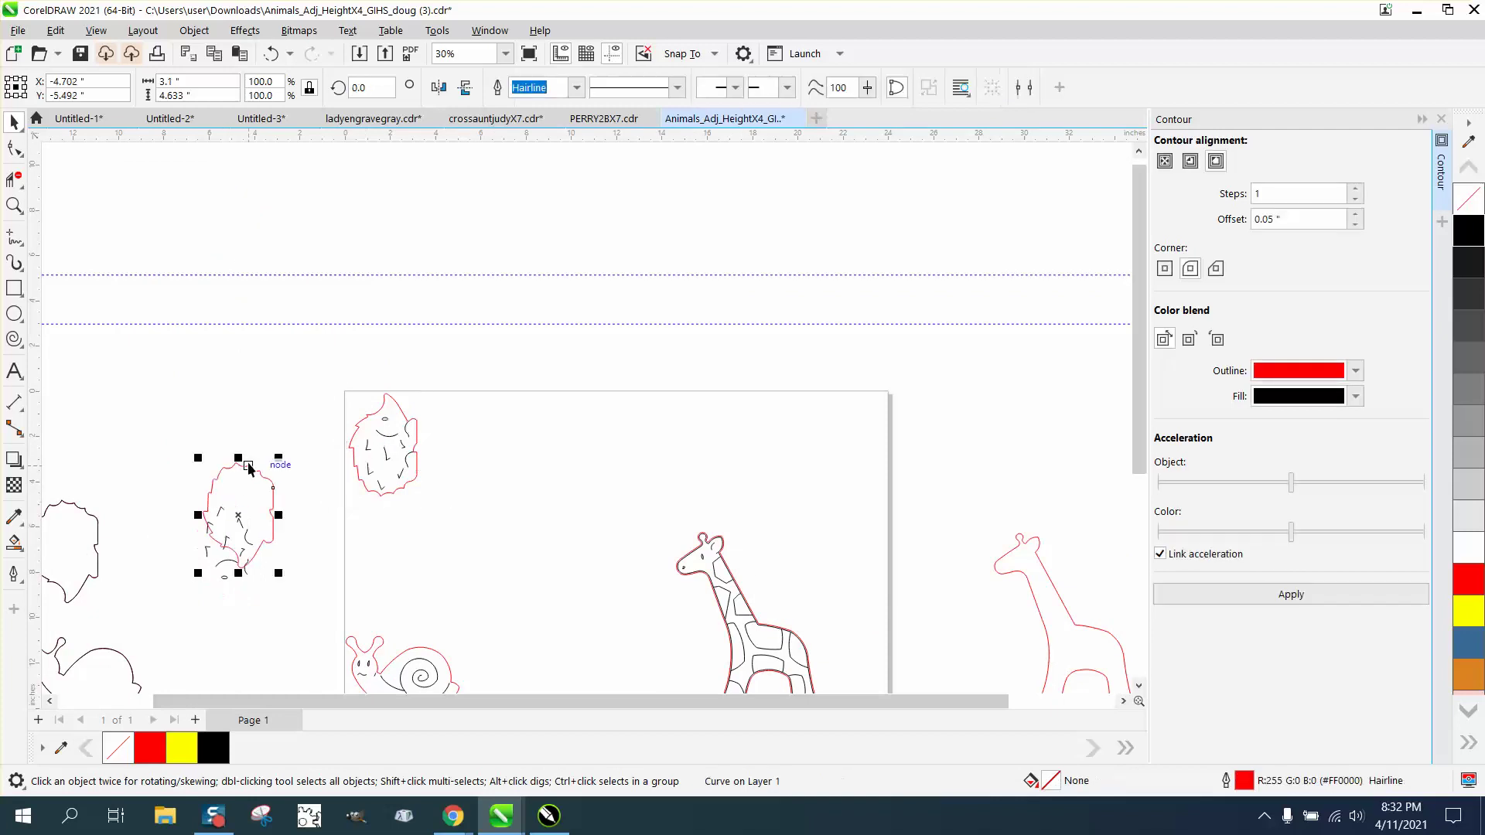
pyautogui.click(271, 54)
pyautogui.moveTo(315, 372); pyautogui.dragTo(472, 512)
pyautogui.press('Delete')
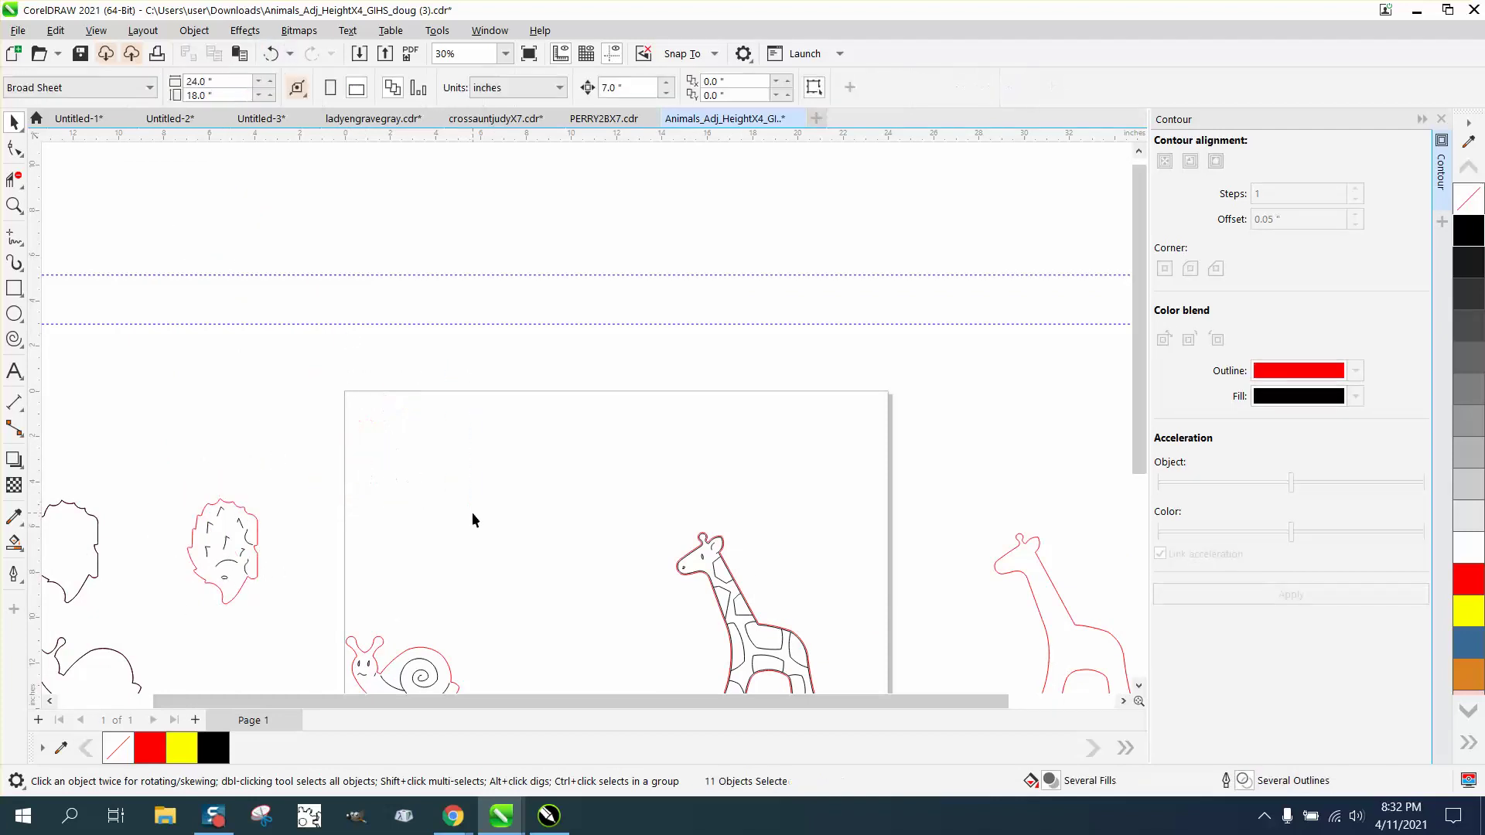
# - Move the re-outlined hedgehog with its detail lines into the page's upper-left corner and mirror it horizontally
pyautogui.moveTo(309, 604); pyautogui.dragTo(309, 606)
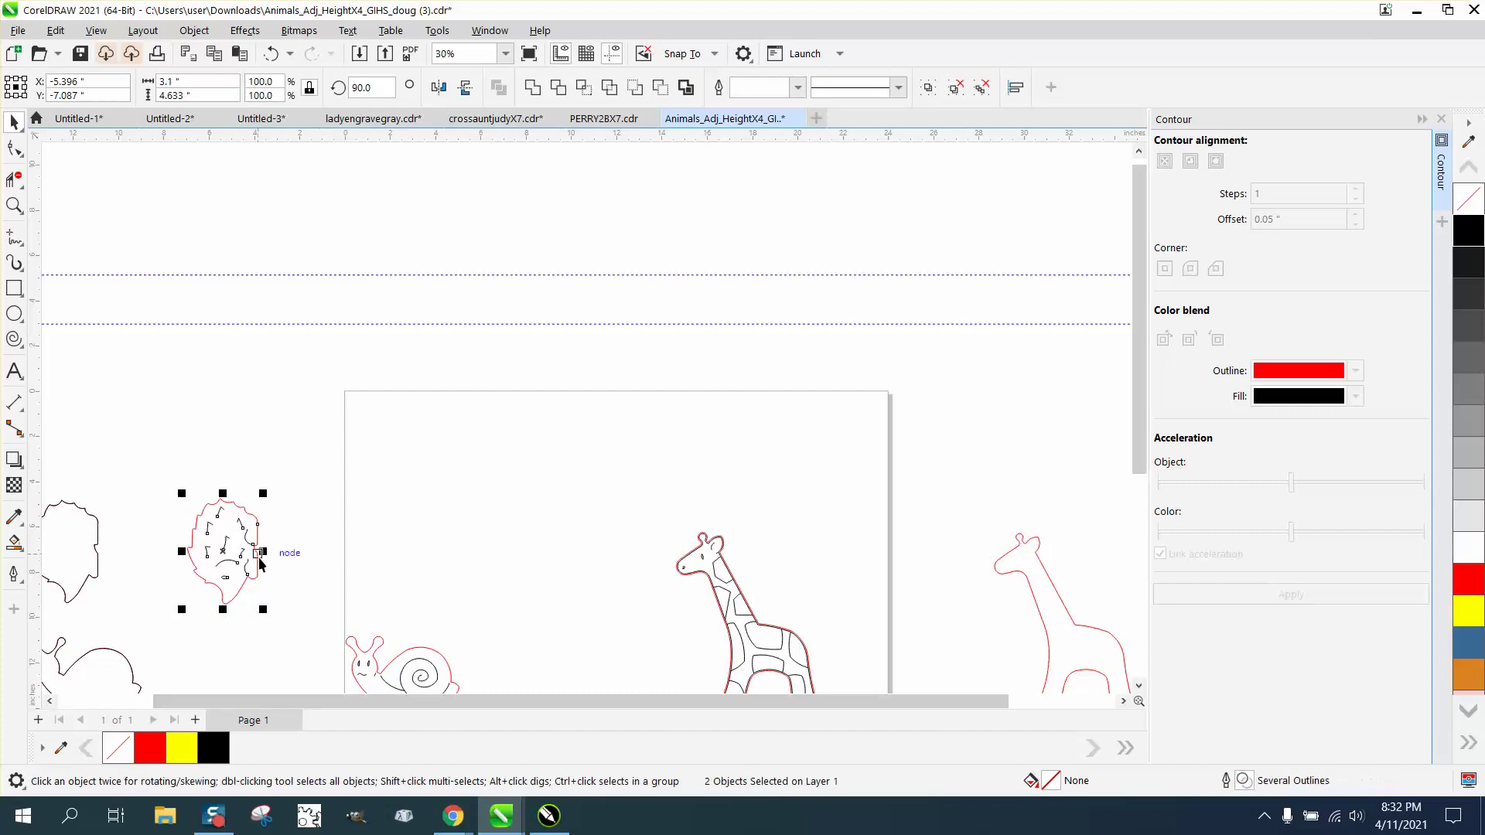
pyautogui.moveTo(225, 541); pyautogui.dragTo(389, 449)
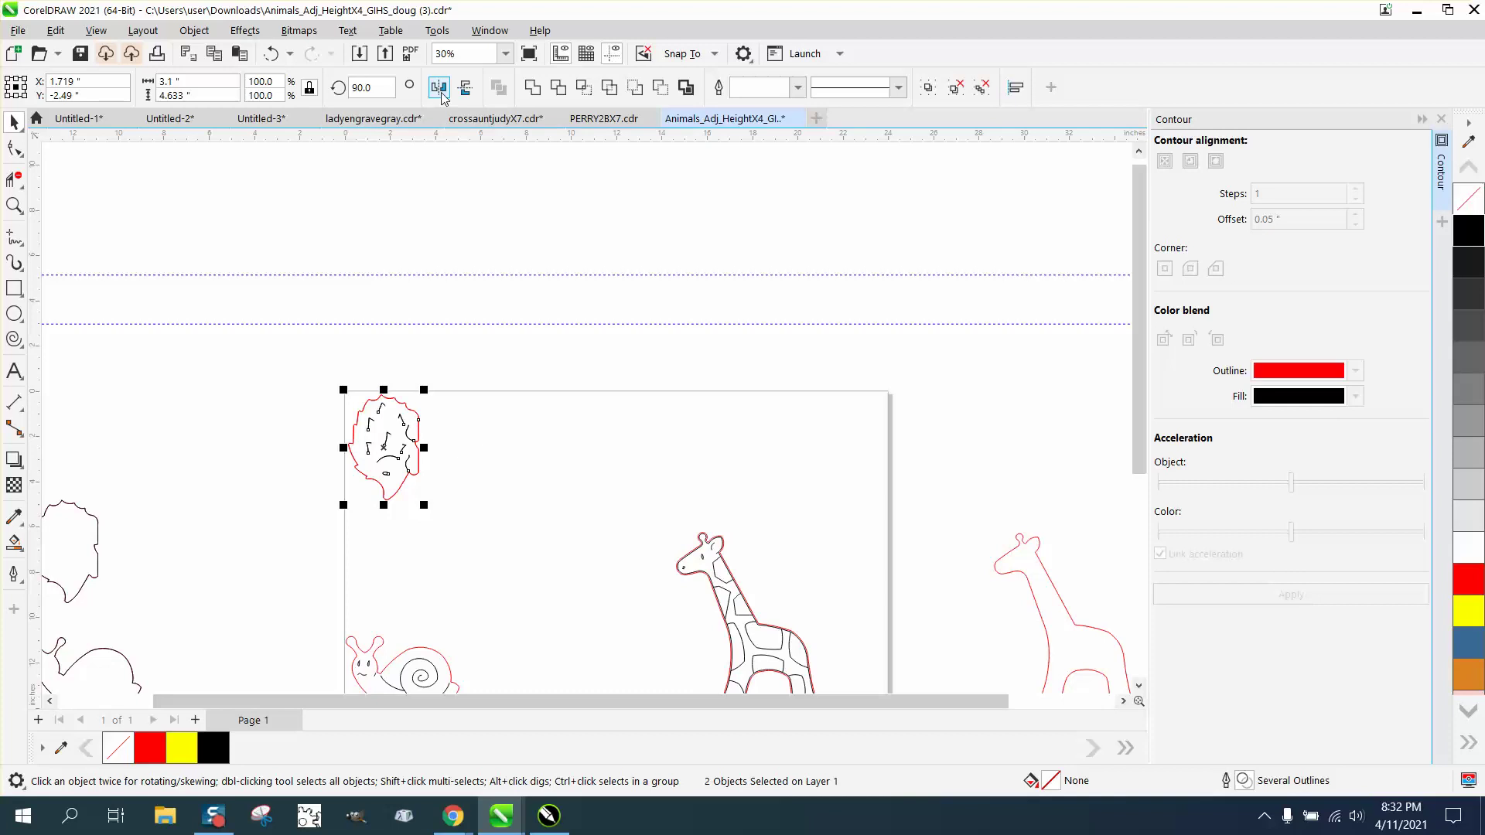
pyautogui.click(438, 88)
# - Move the mirrored group of black hedgehog detail lines about 3.3 inches right, off the overlapping hedgehog outlines
pyautogui.click(397, 446)
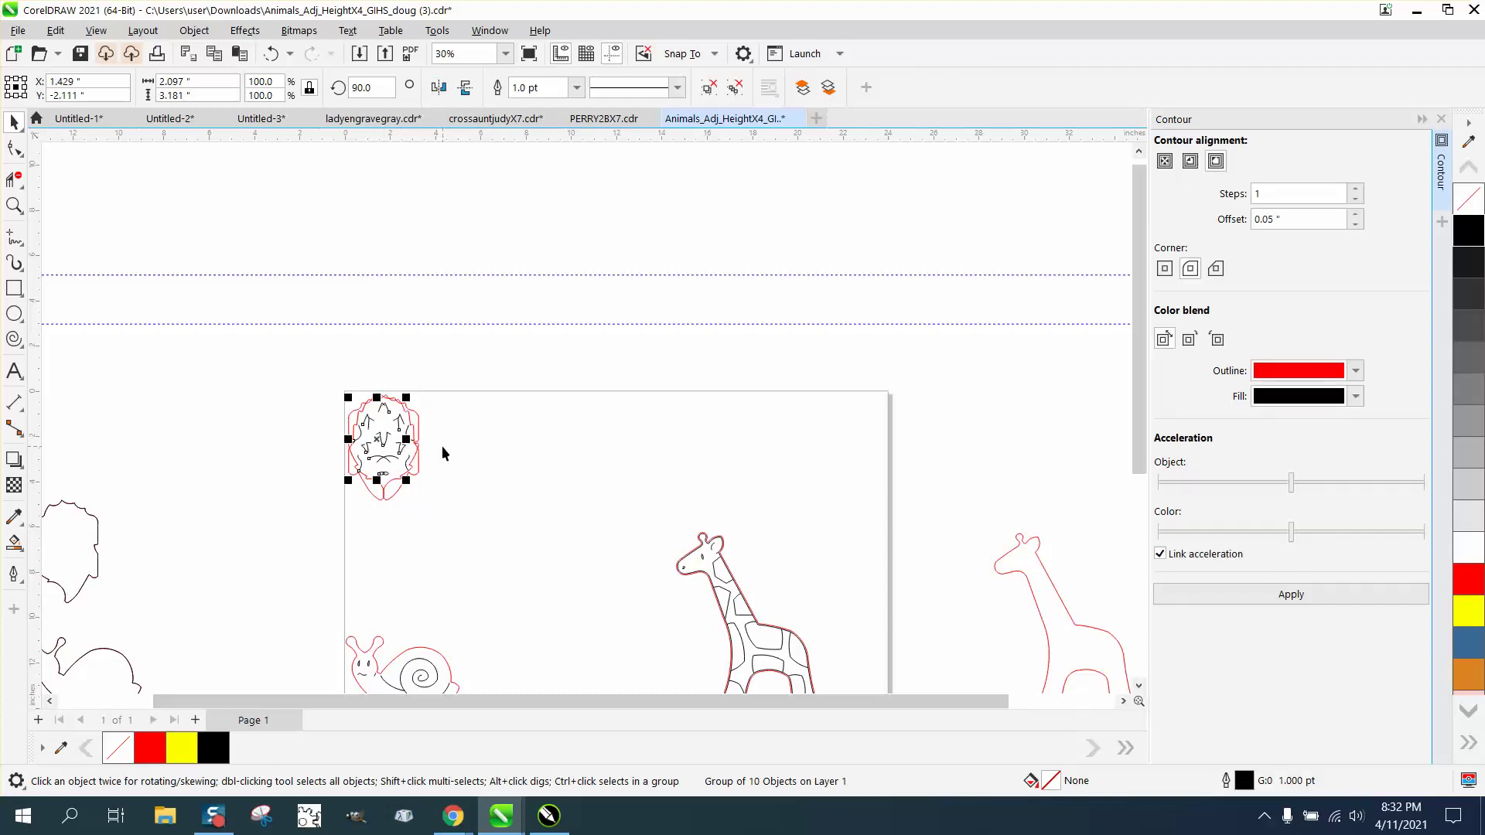
pyautogui.moveTo(395, 444); pyautogui.dragTo(469, 445)
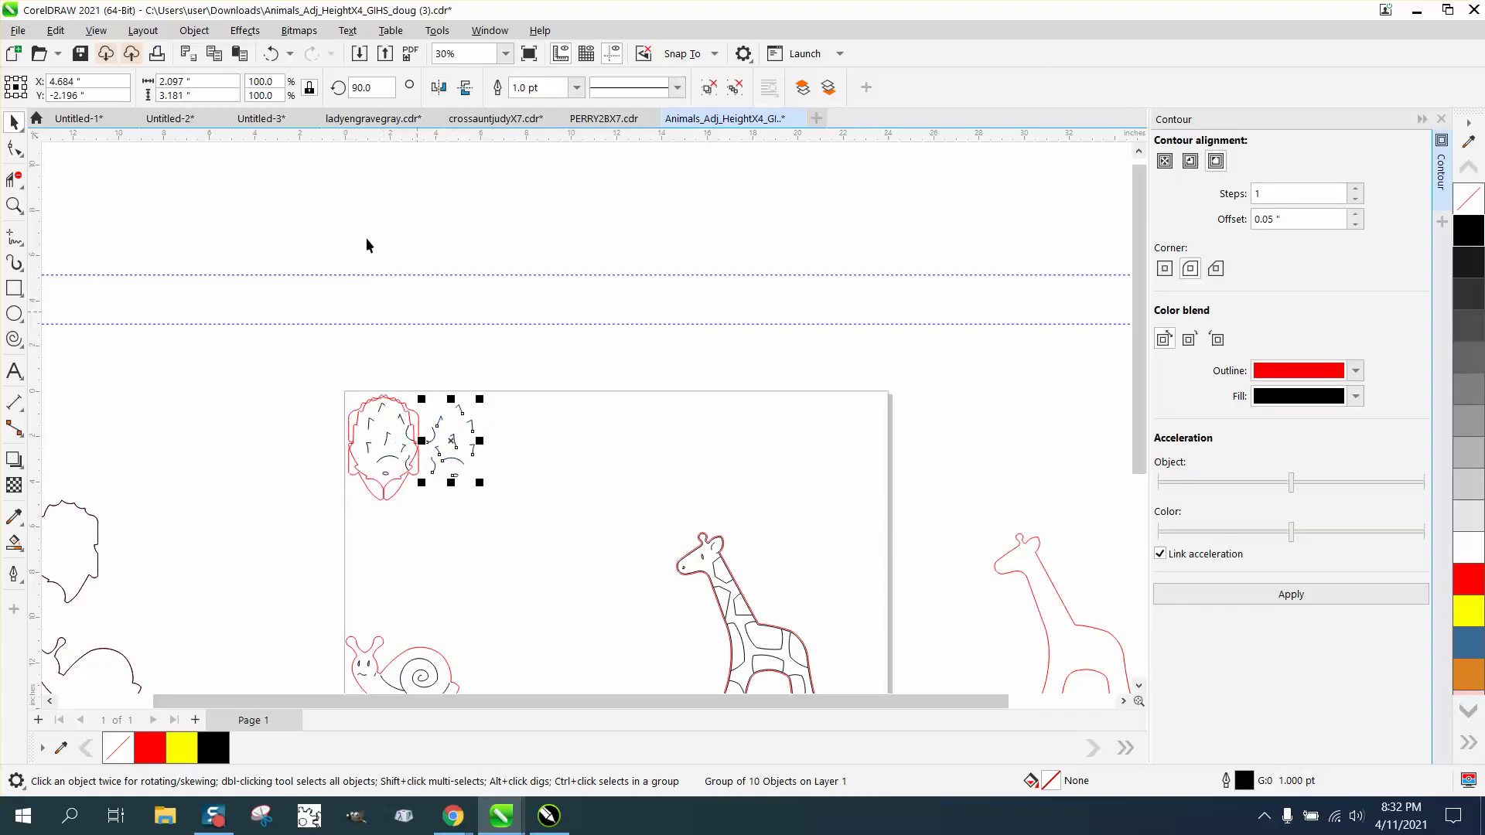
# - Undo the latest move of the black detail lines and the mirroring of the hedgehog
pyautogui.click(270, 54)
pyautogui.click(271, 55)
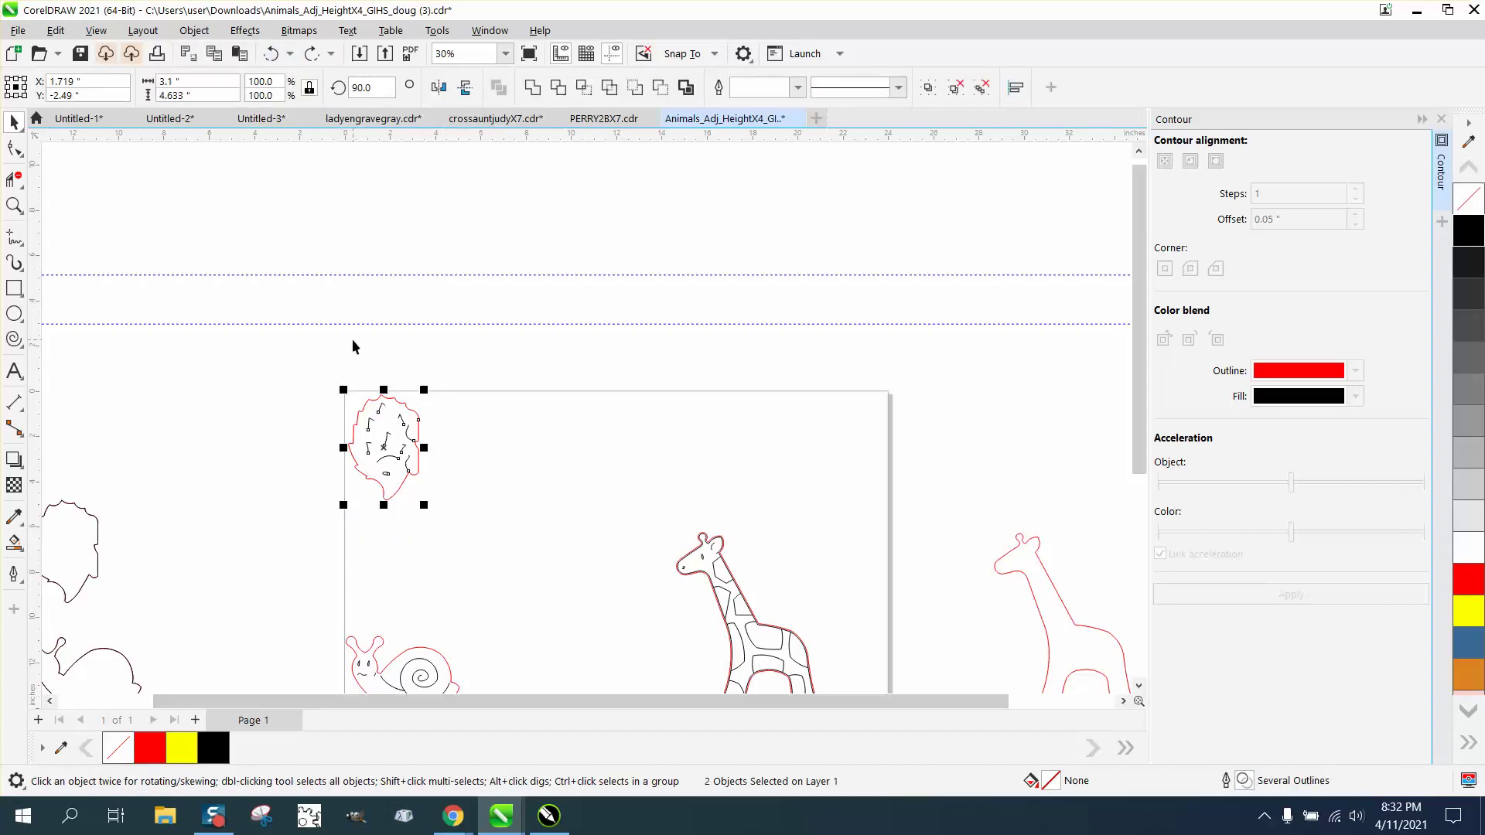
# - Group the hedgehog's red outline with its detail lines and place a horizontally mirrored copy about 3.3 inches to the right
pyautogui.hotkey('ctrl', 'g')
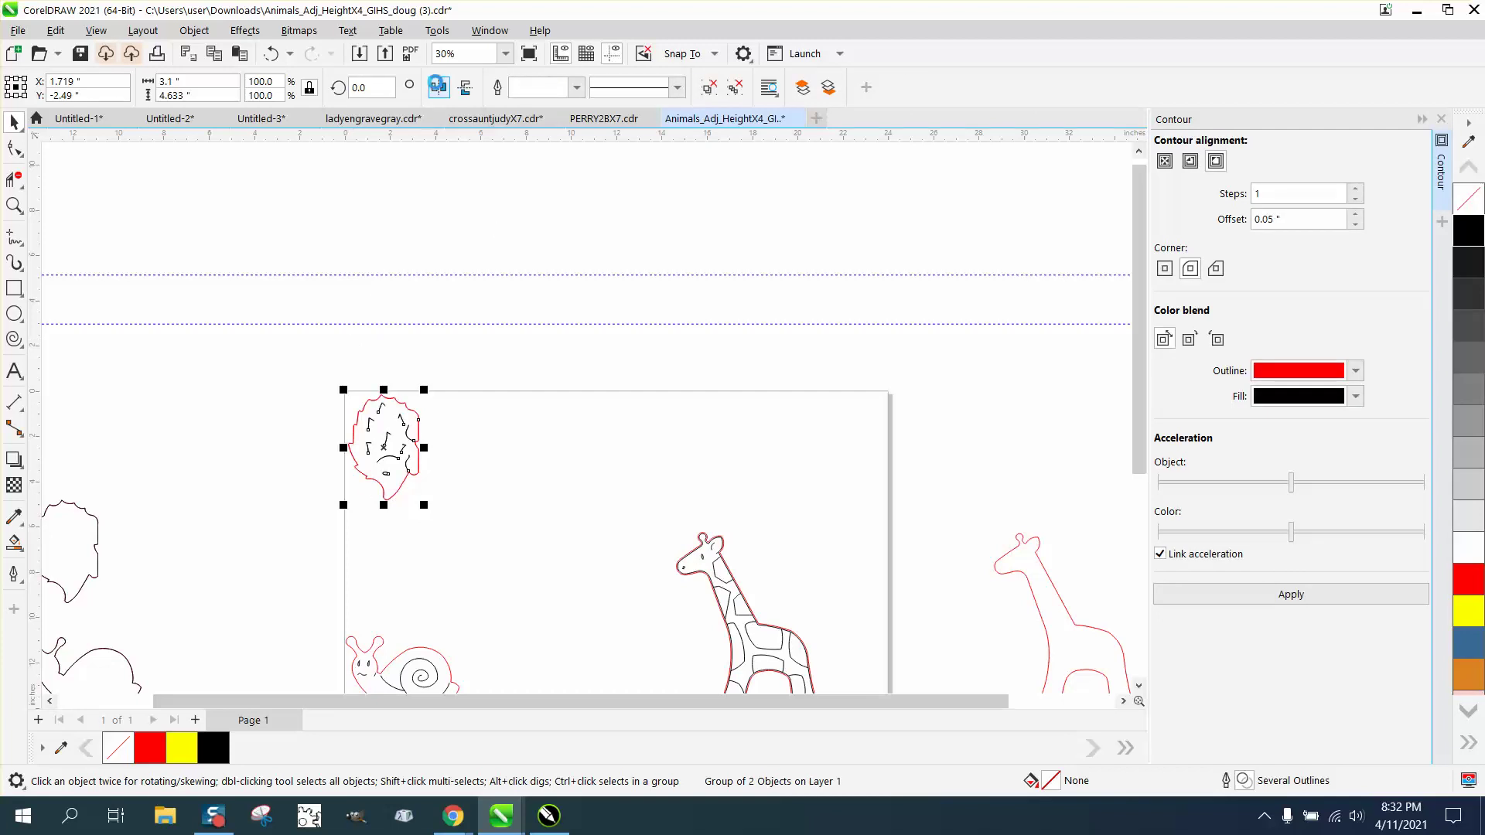
pyautogui.click(439, 87)
pyautogui.moveTo(388, 443); pyautogui.dragTo(461, 455)
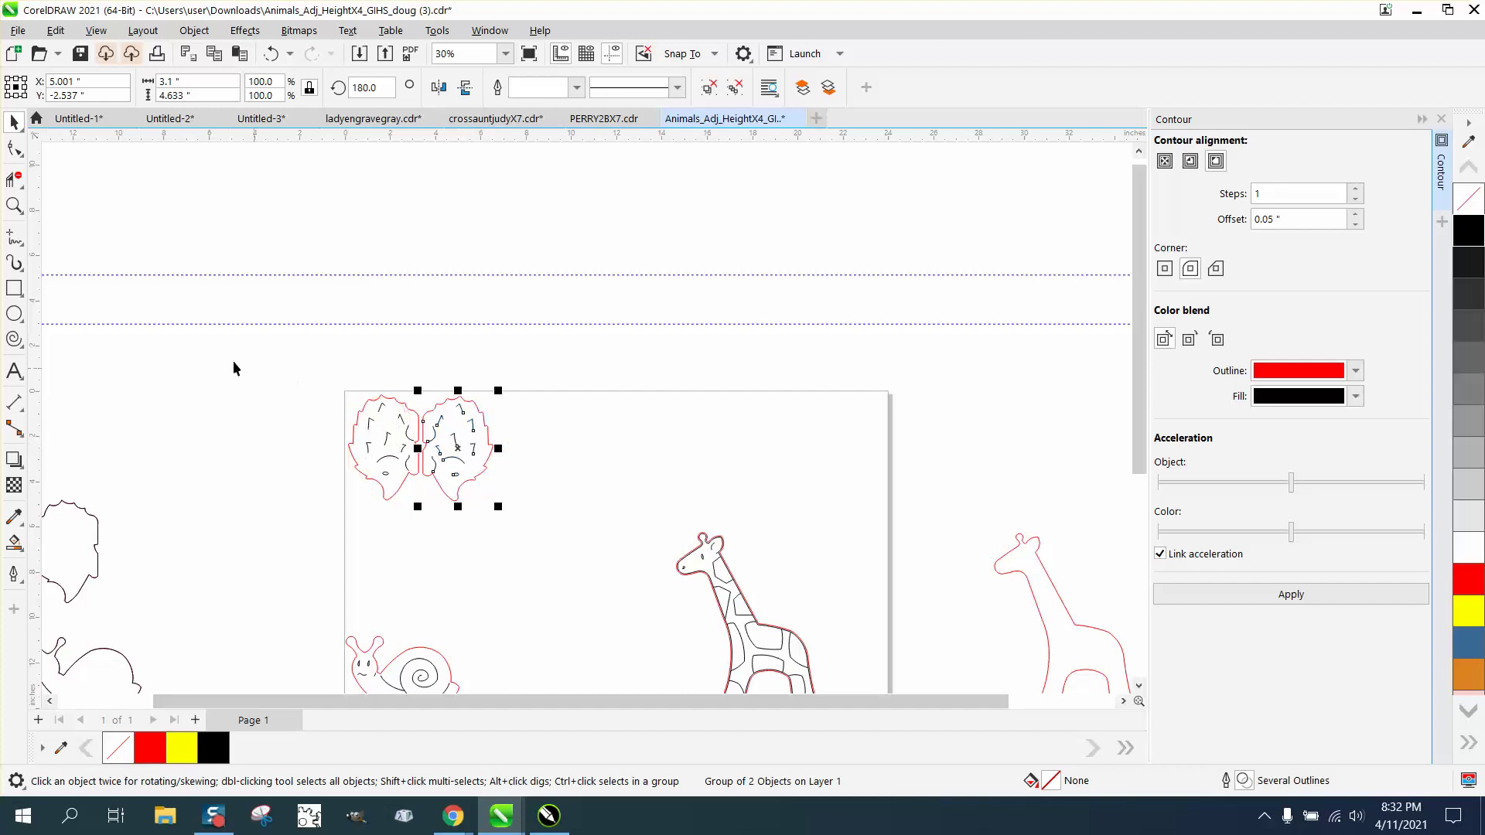
# - Draw a rectangle about 0.63 by 1.88 inches across the page's left edge below the hedgehogs and fill it blue
pyautogui.click(14, 205)
pyautogui.moveTo(293, 400); pyautogui.dragTo(666, 589)
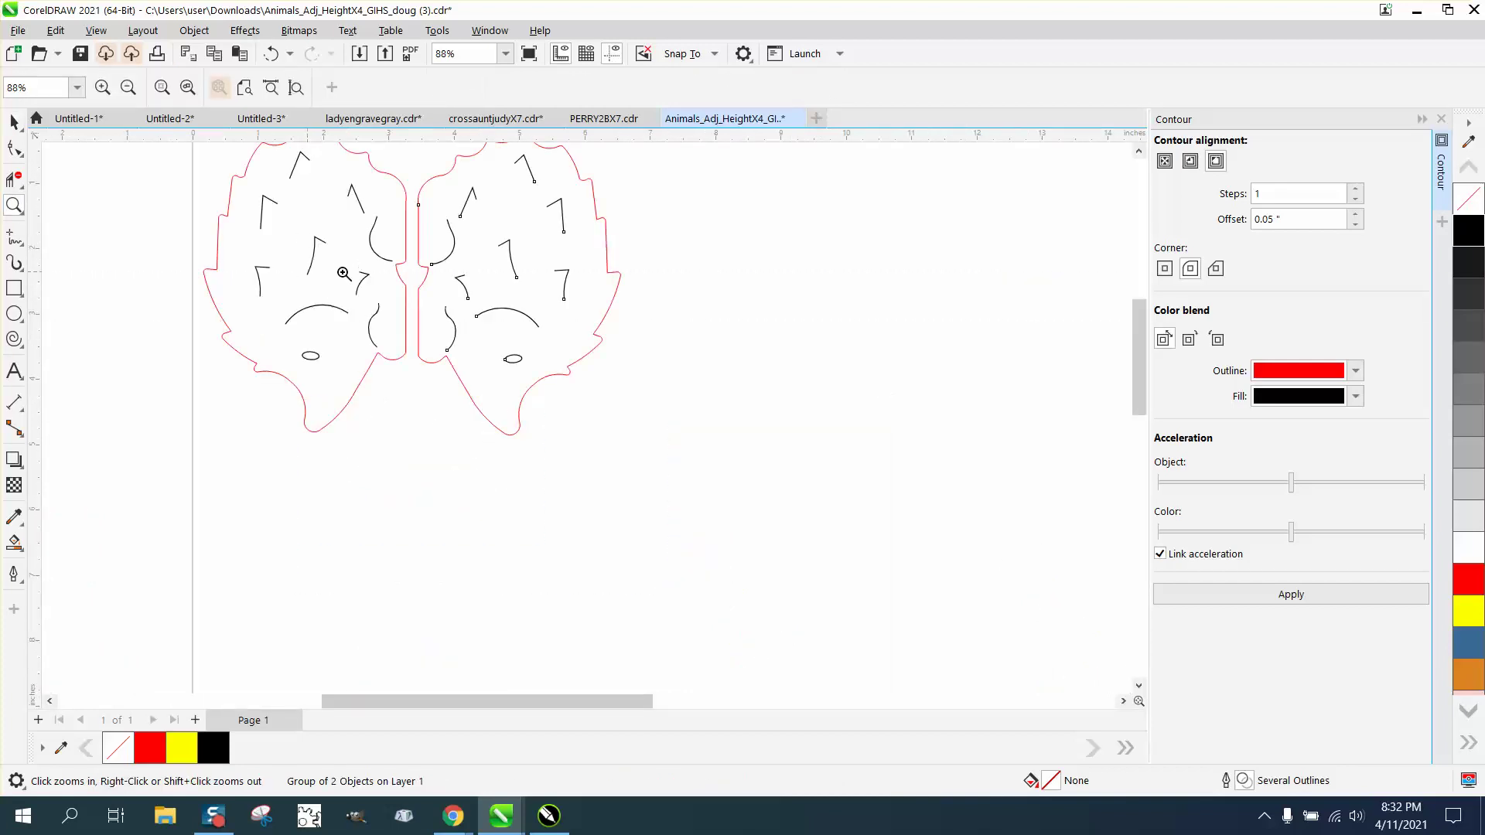
pyautogui.scroll(-1, 435, 400)
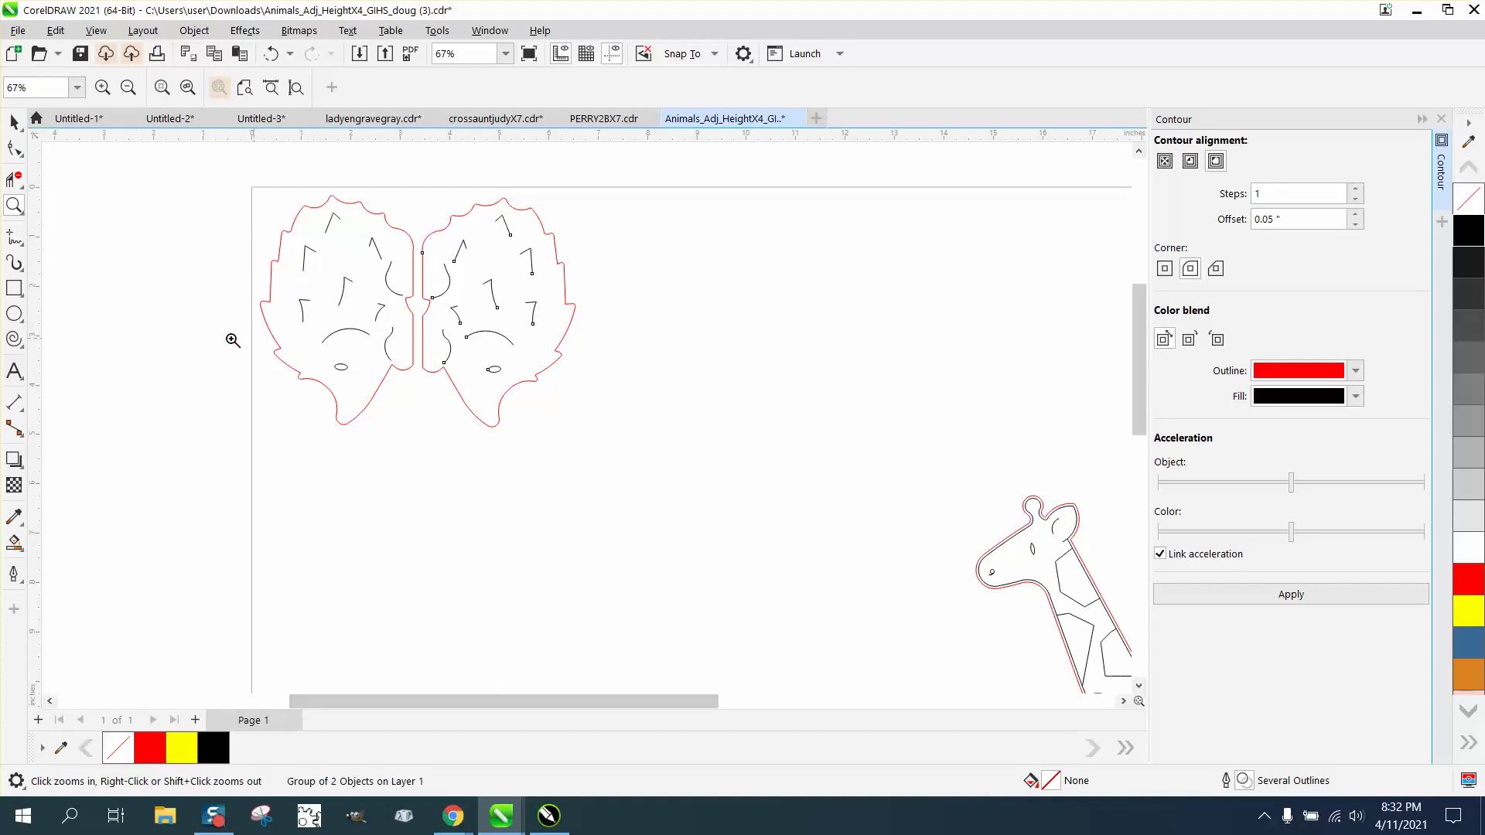
pyautogui.click(14, 287)
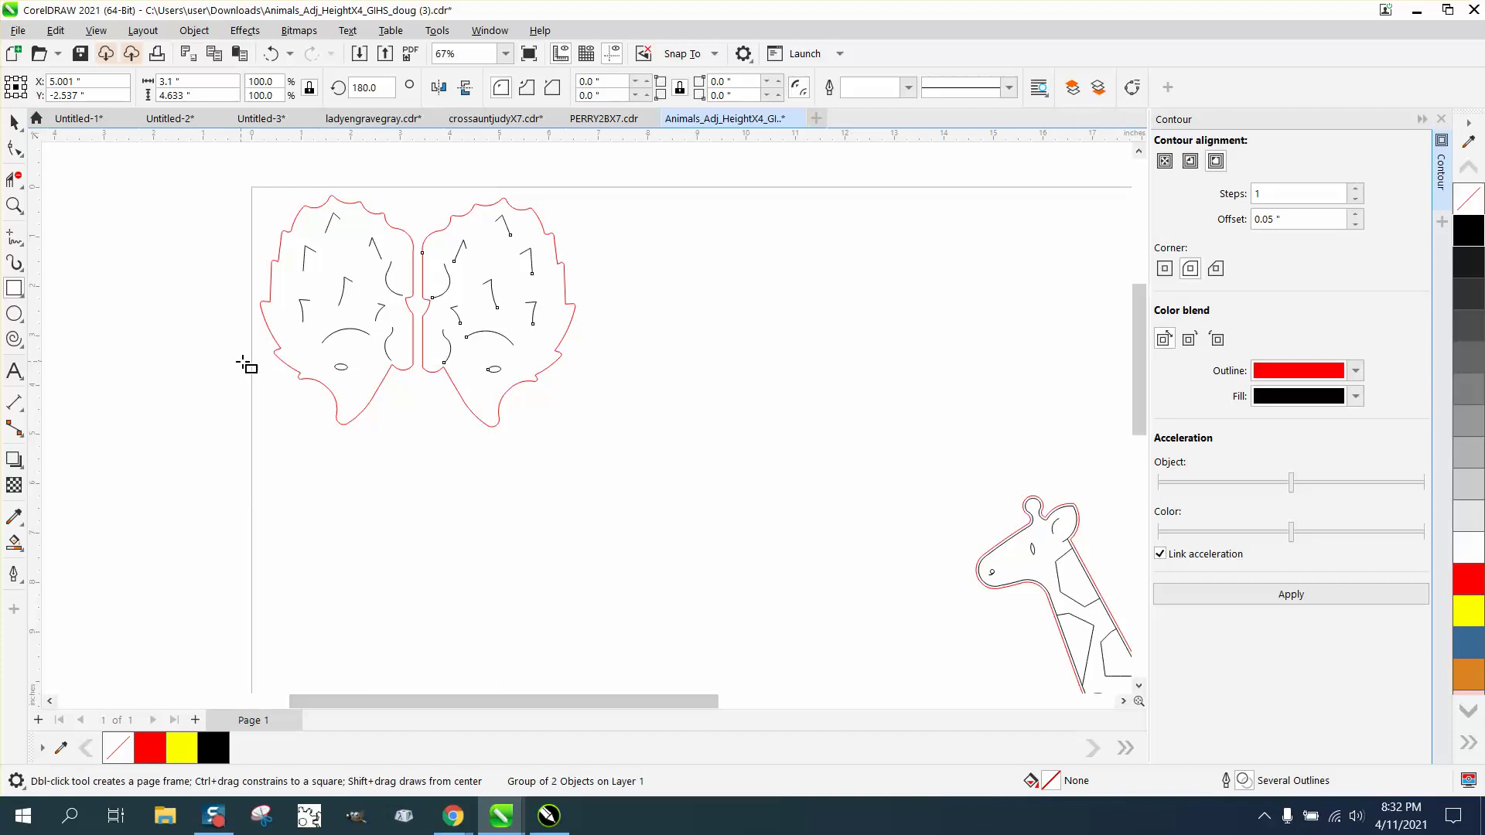
pyautogui.moveTo(235, 368); pyautogui.dragTo(265, 460)
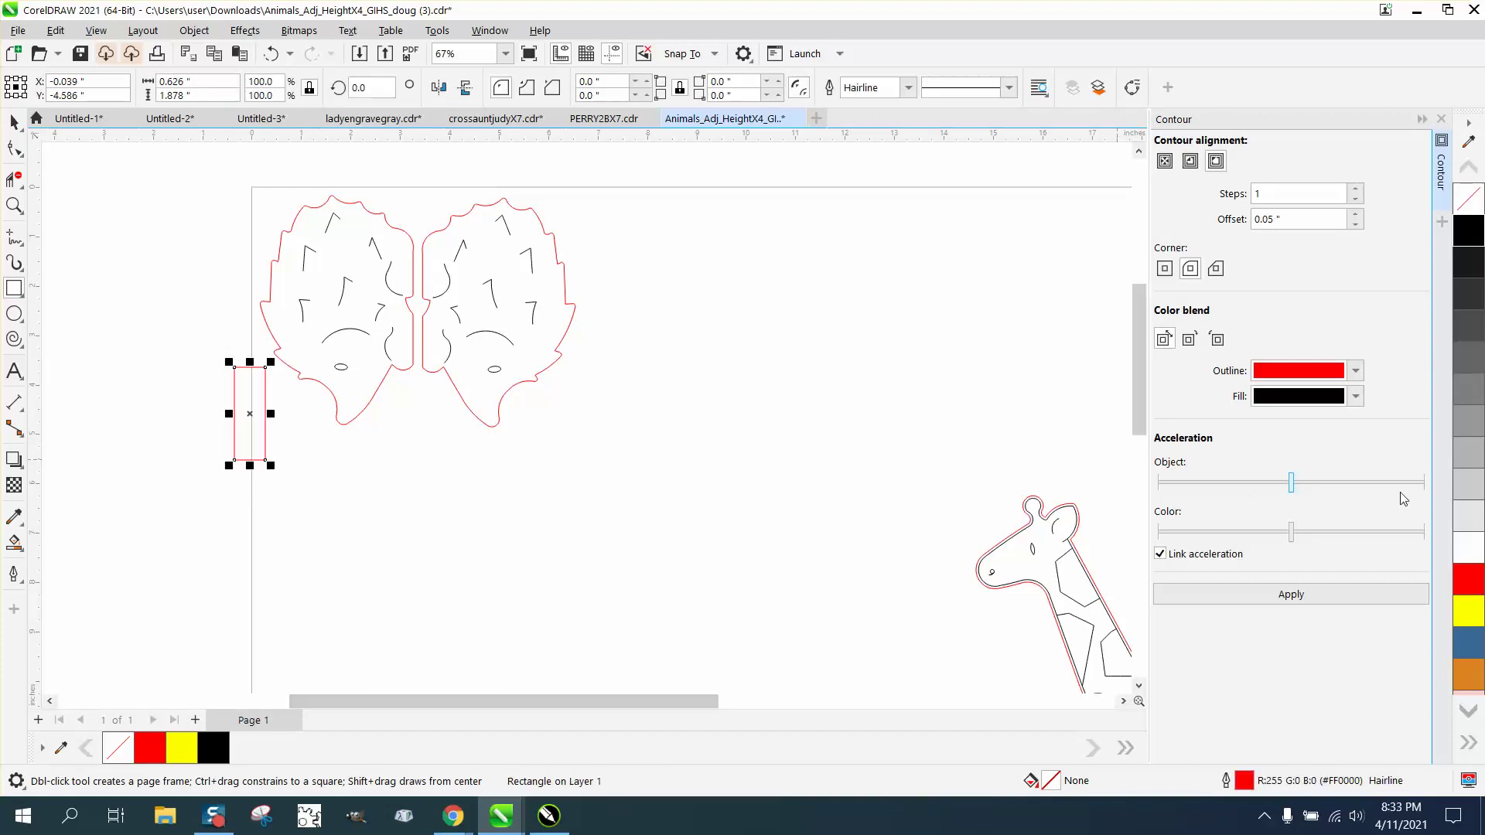
pyautogui.click(1469, 643)
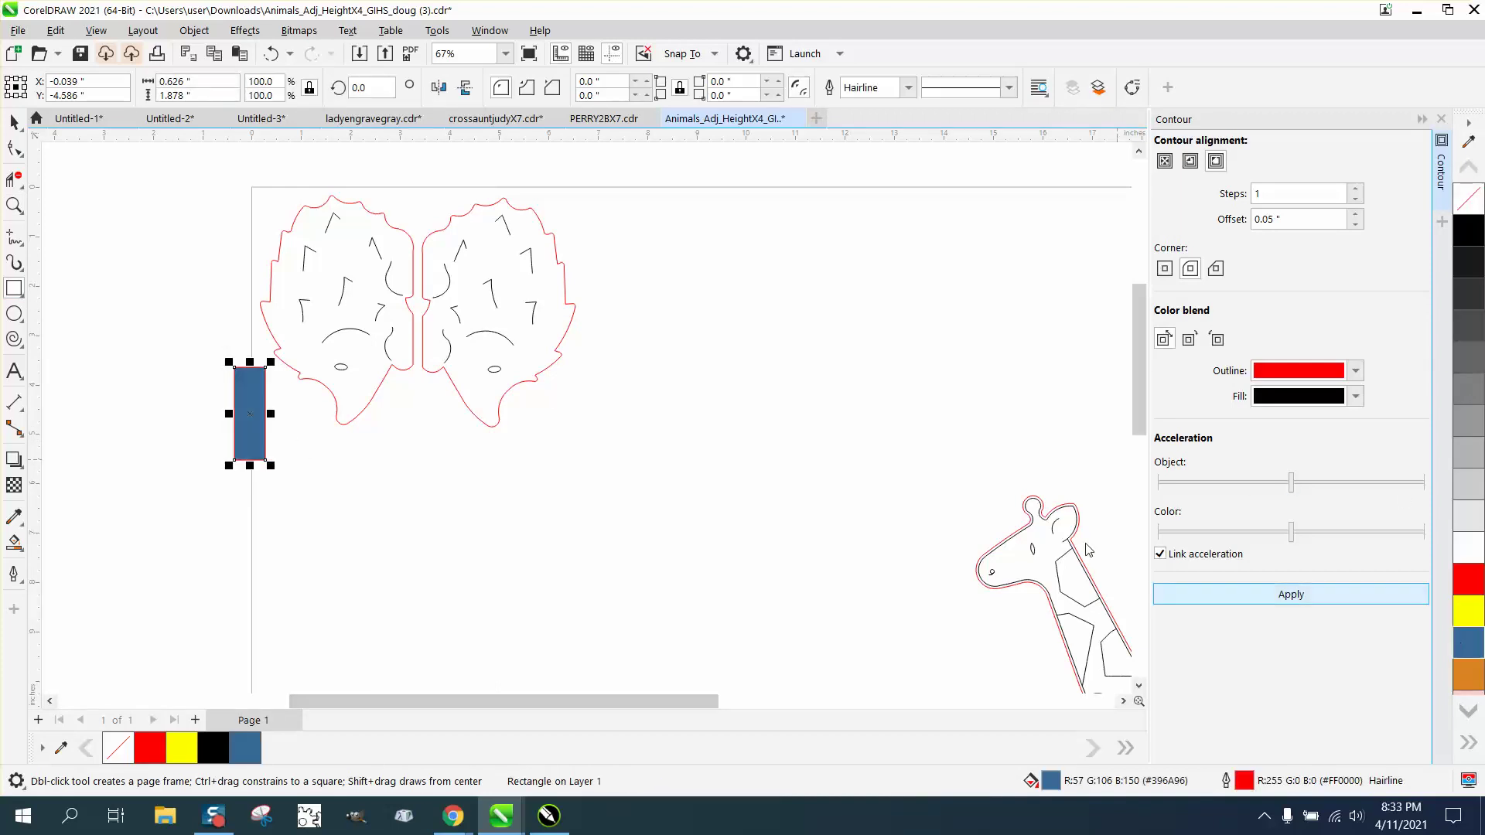
pyautogui.click(14, 123)
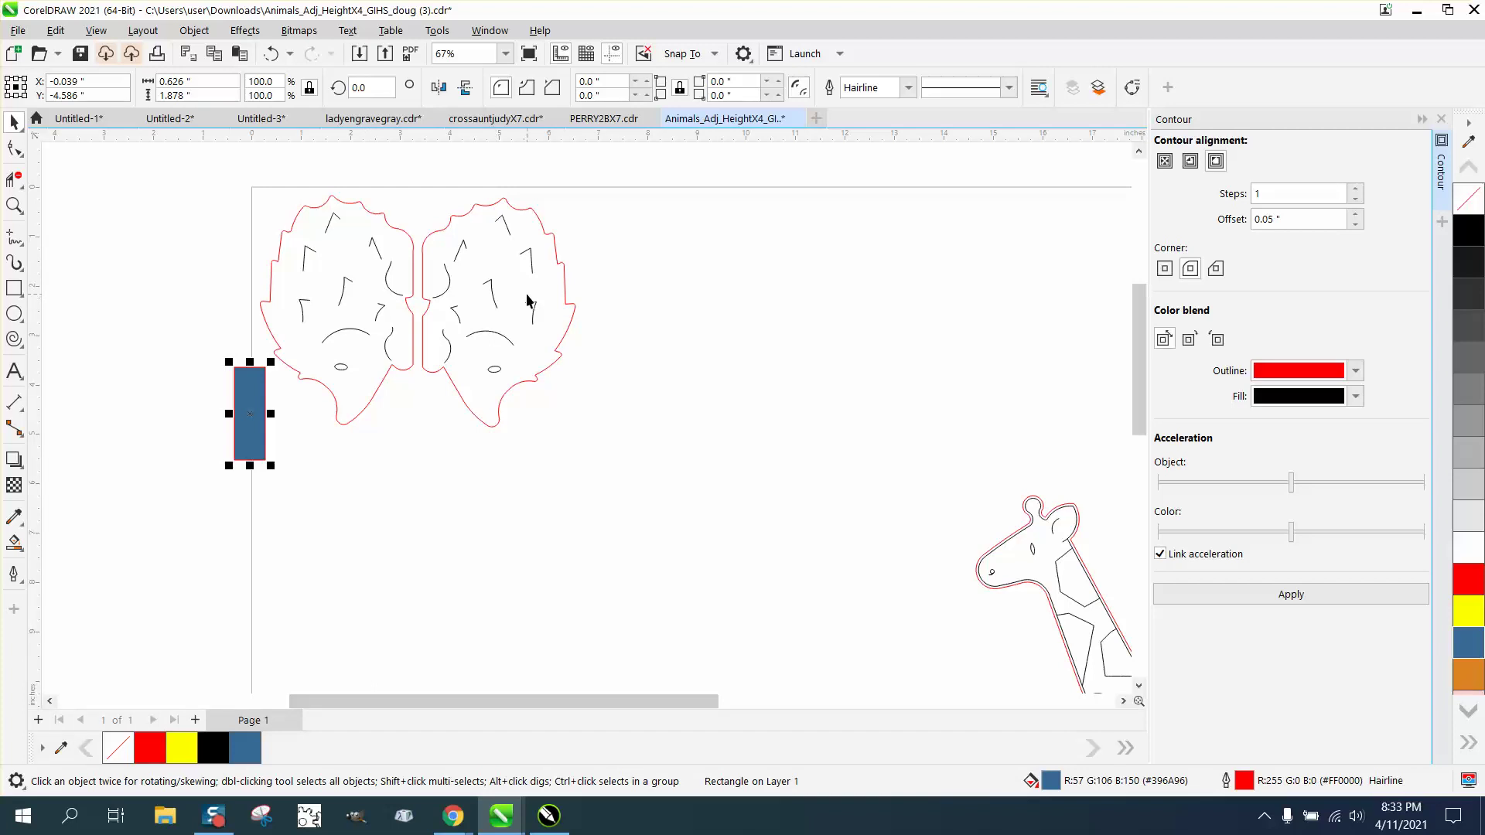
# - Delete the left one of the two hedgehogs, including its red outline and black detail lines
pyautogui.click(14, 205)
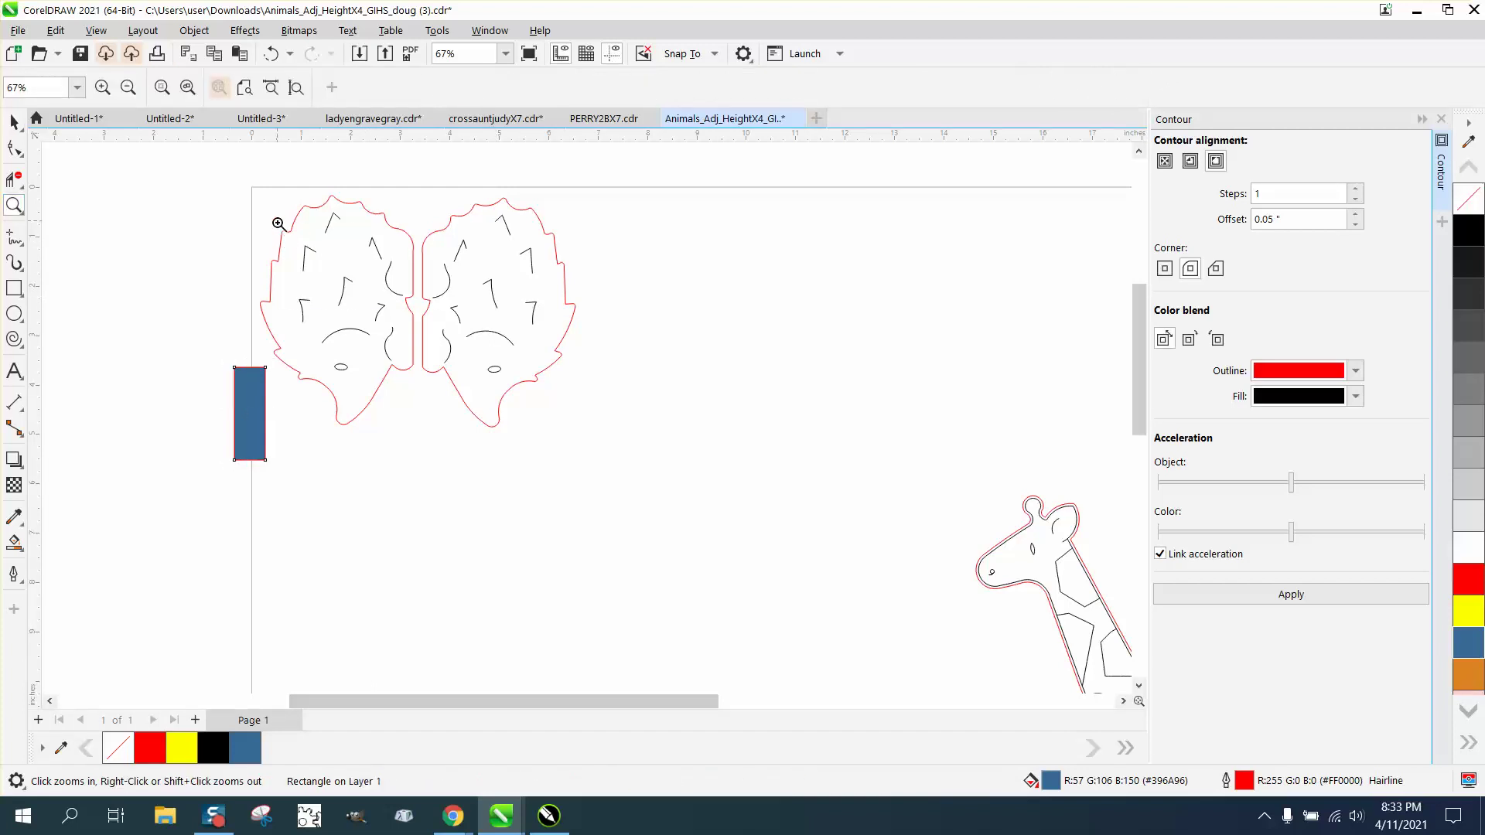
pyautogui.moveTo(277, 223); pyautogui.dragTo(653, 398)
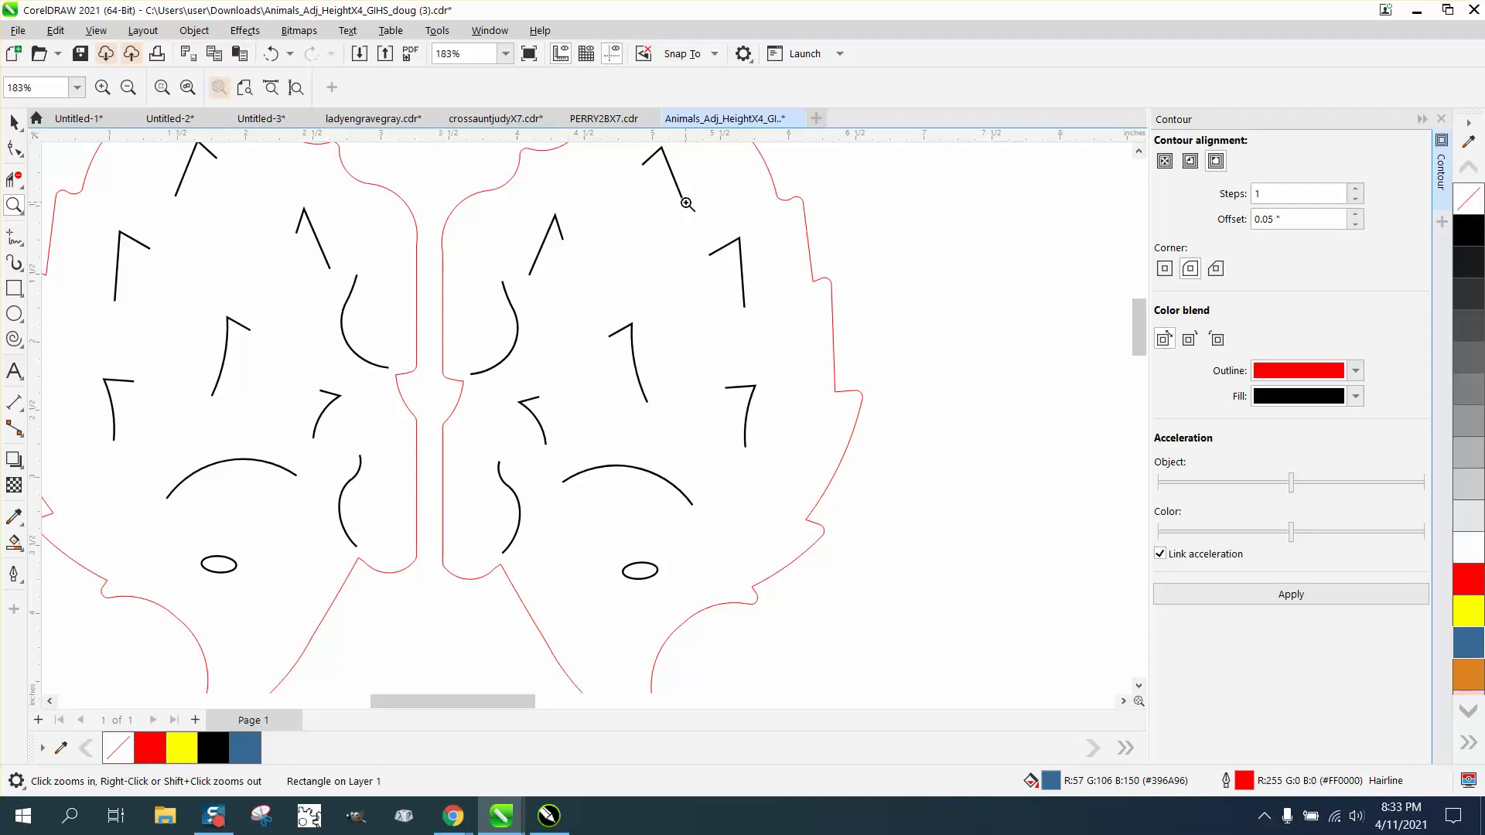
pyautogui.scroll(-3, 679, 189)
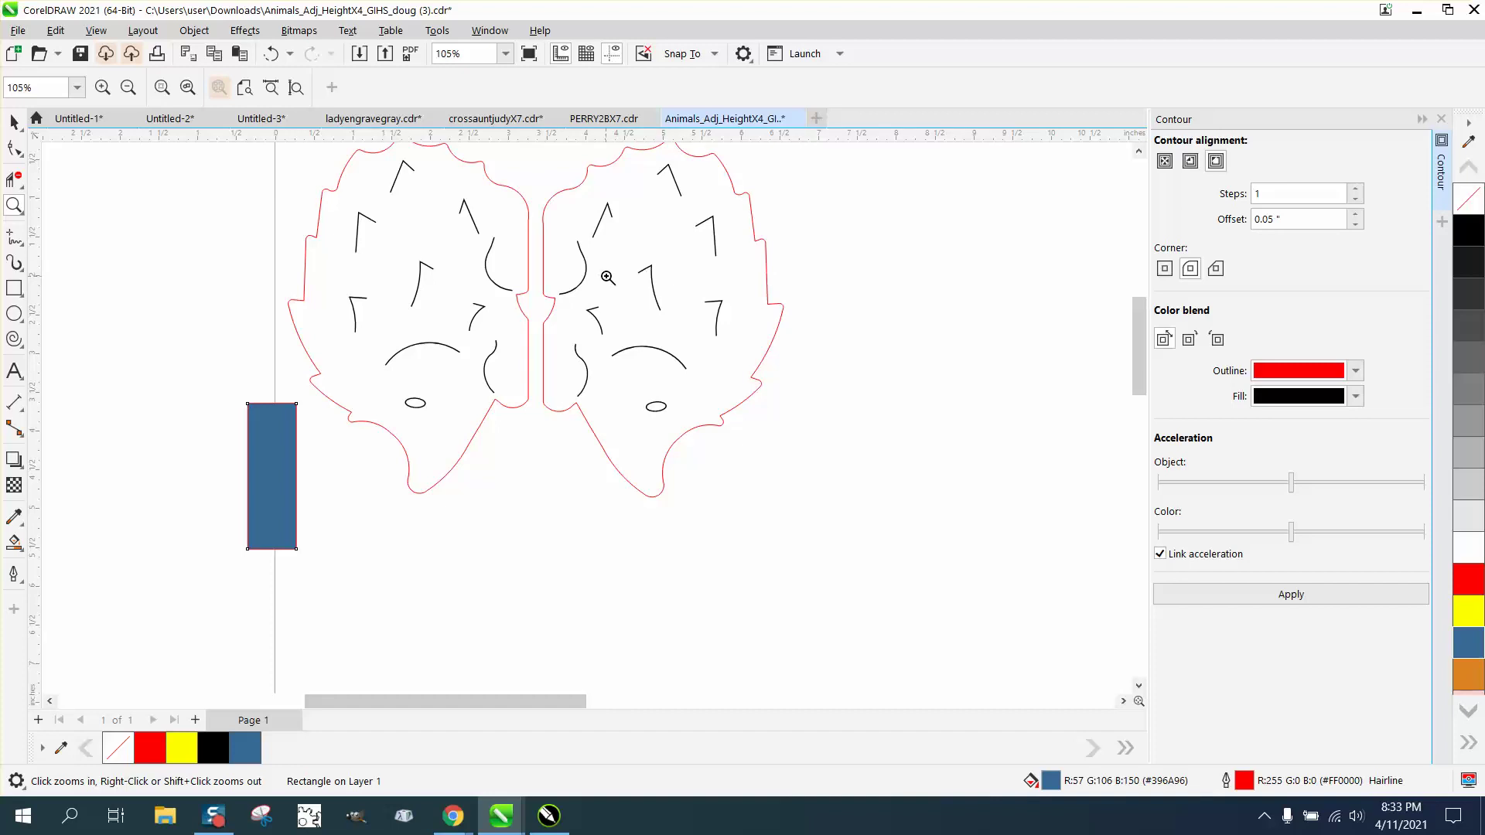
pyautogui.scroll(-3, 609, 274)
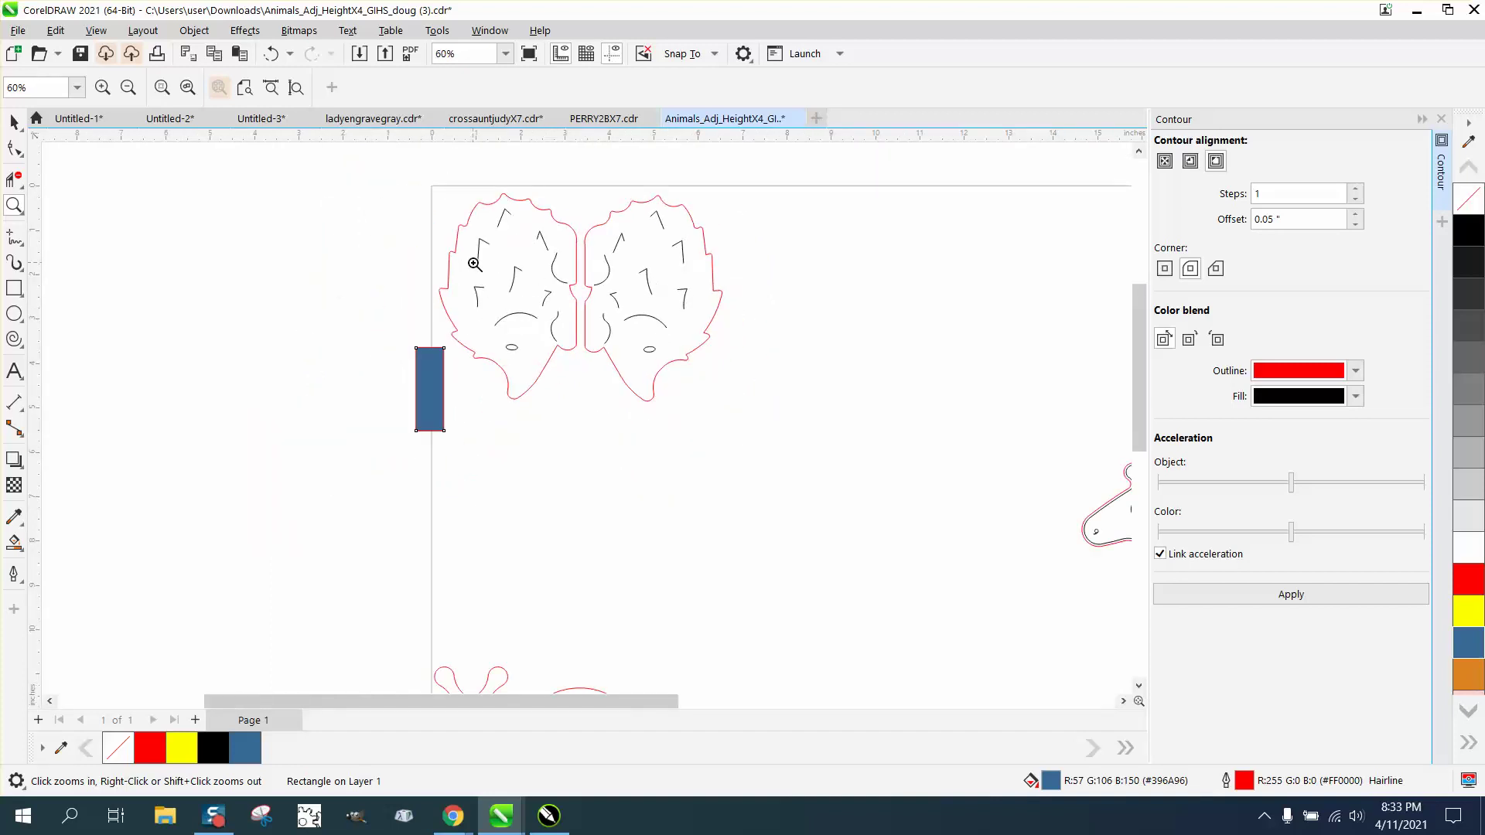
pyautogui.click(14, 121)
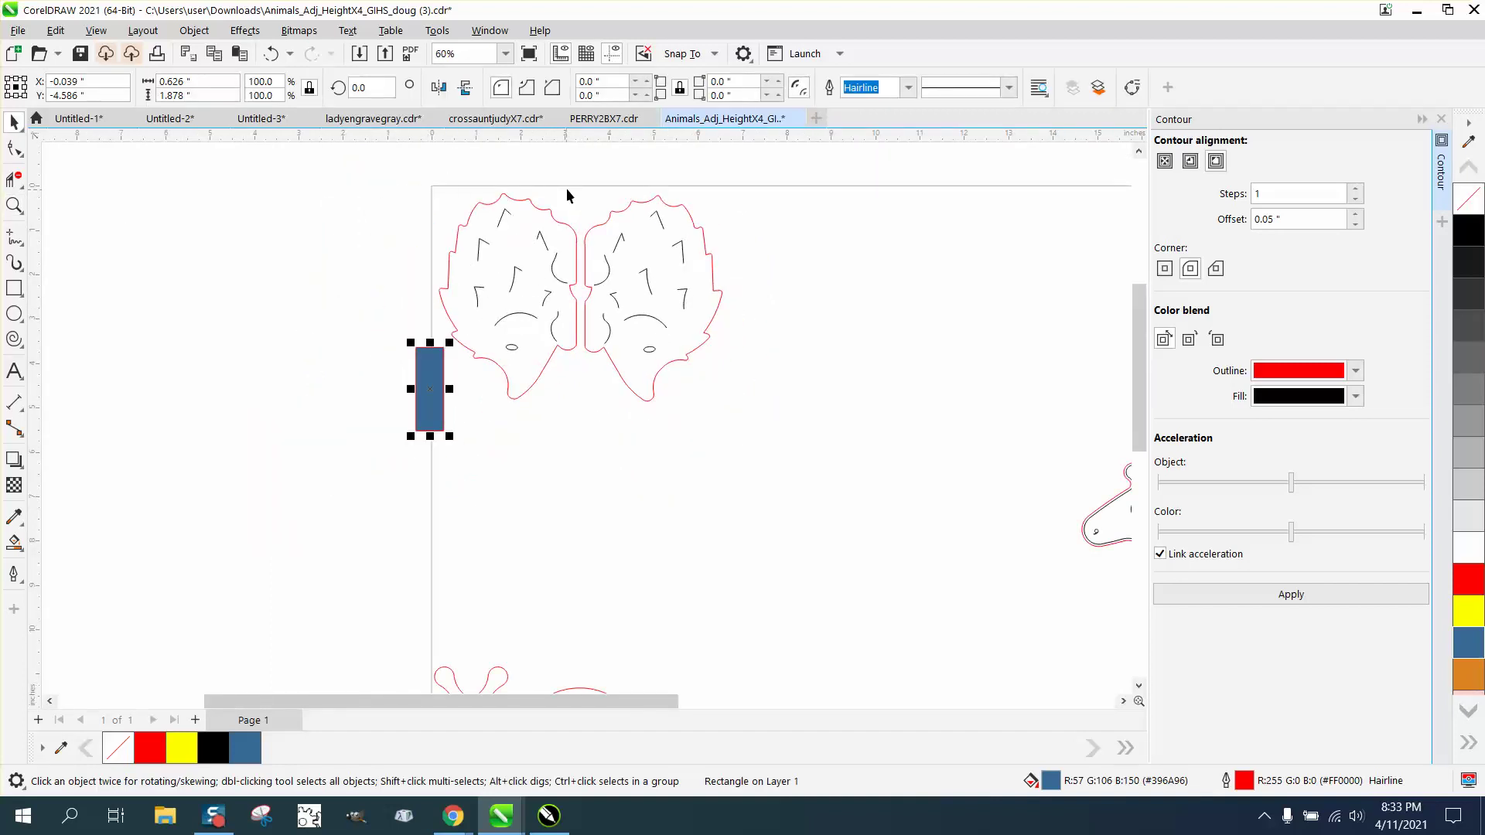
pyautogui.moveTo(566, 190); pyautogui.dragTo(774, 443)
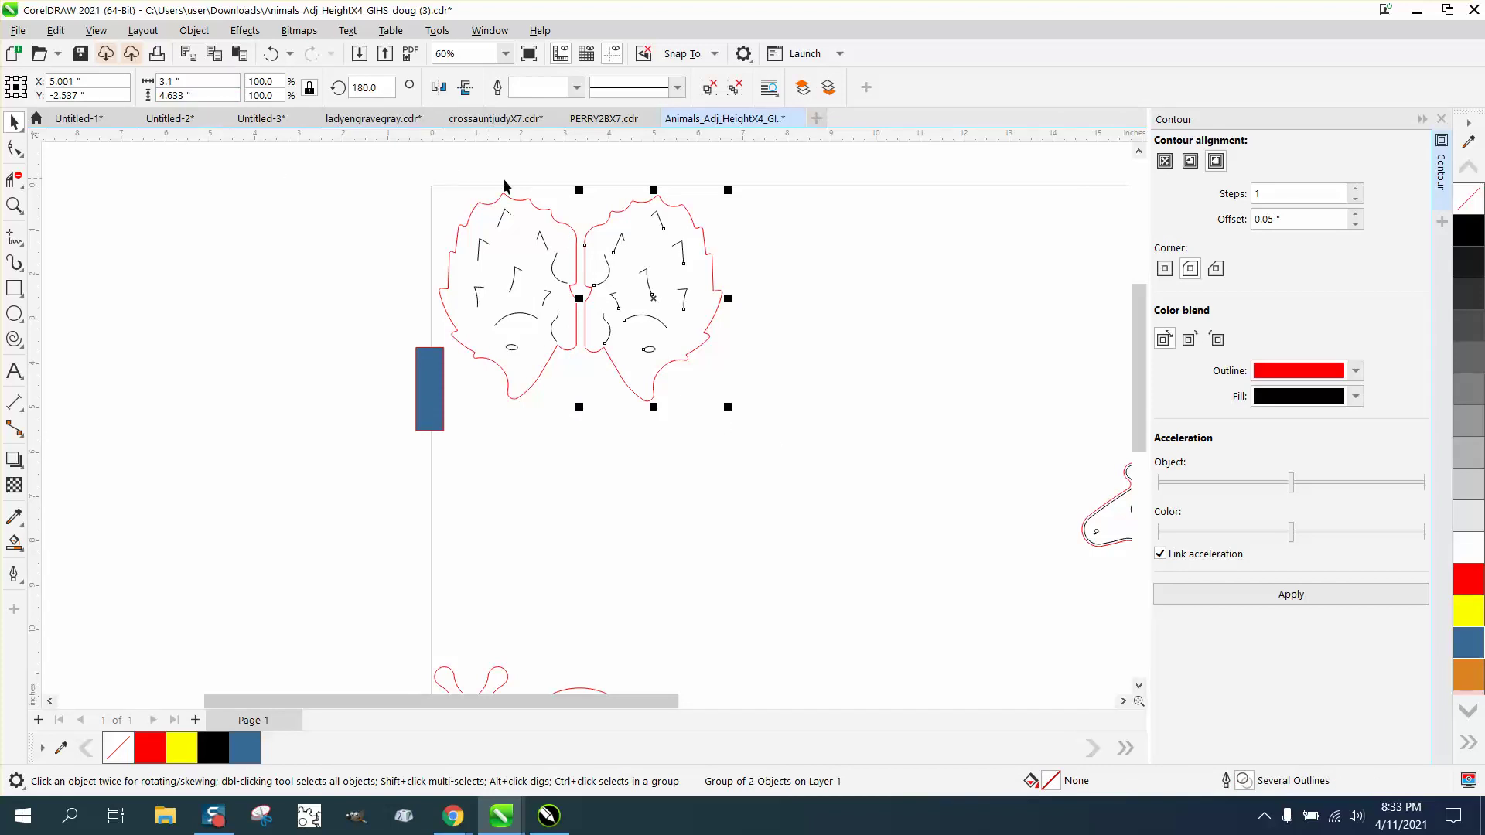
pyautogui.click(599, 179)
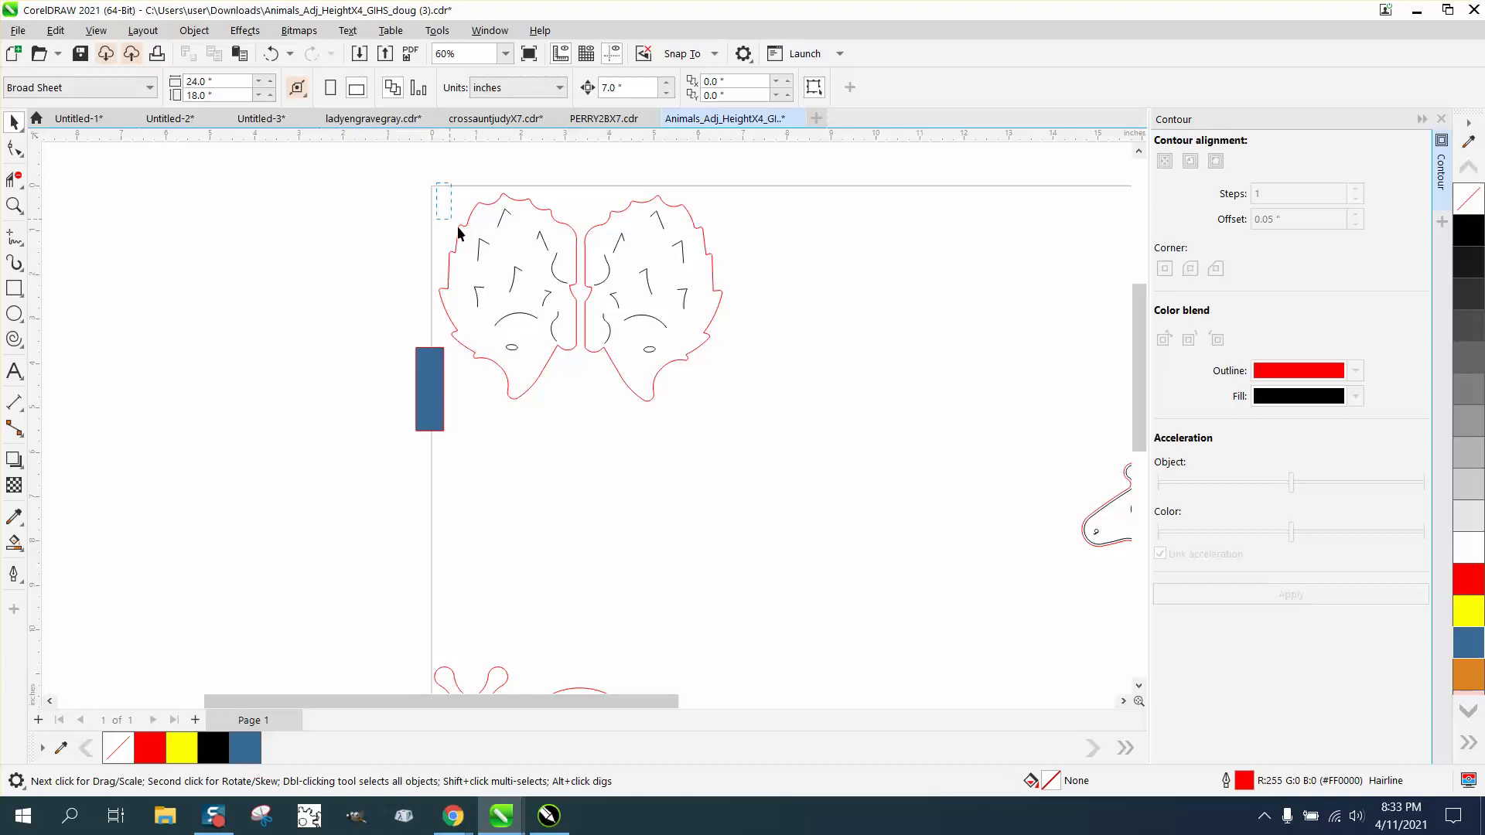
pyautogui.moveTo(458, 233); pyautogui.dragTo(582, 355)
pyautogui.click(537, 317)
pyautogui.press('Delete')
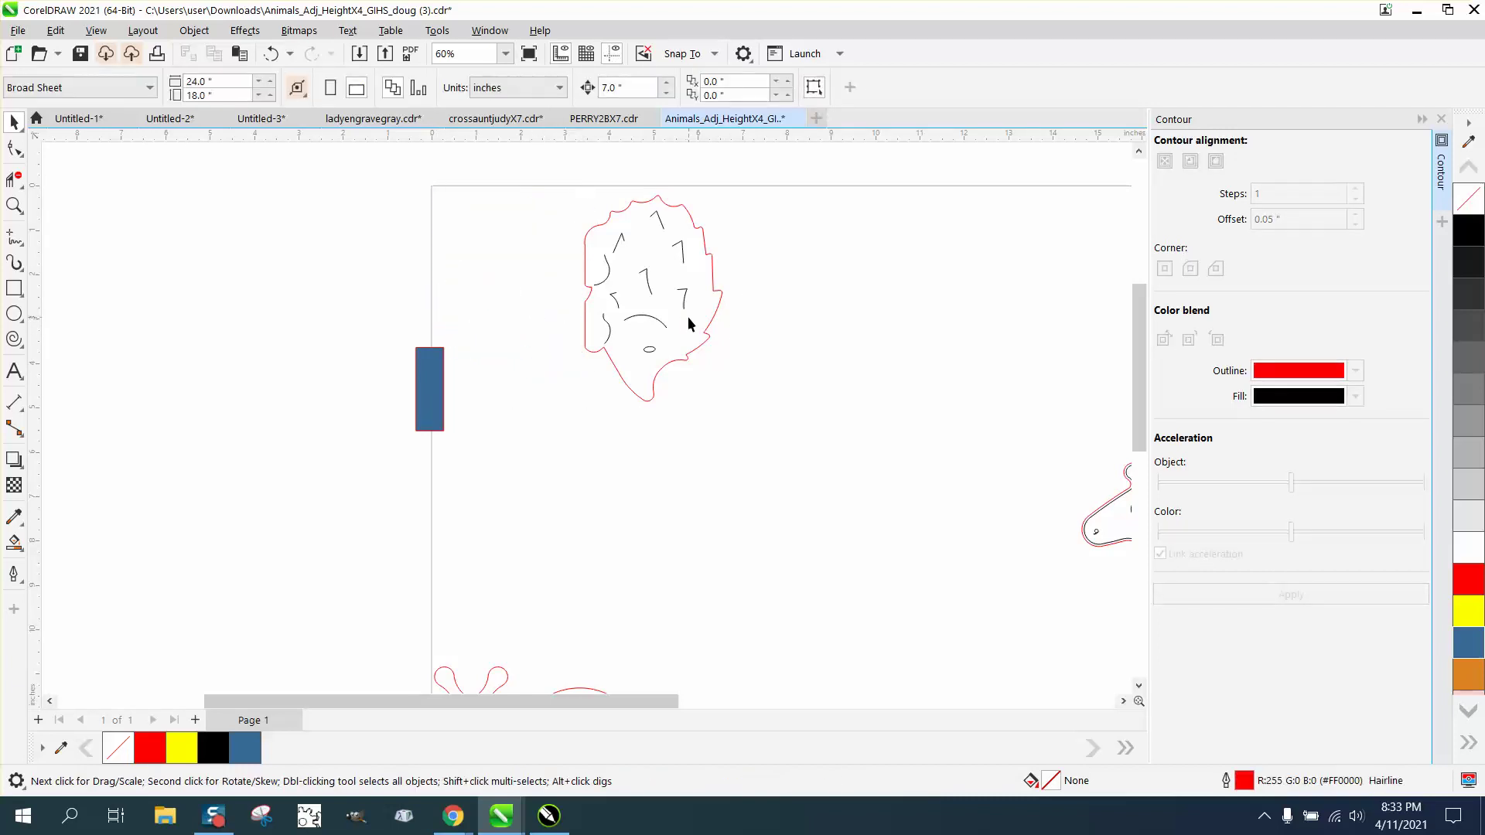
# - Examine the spacing between the giraffe's red contour and its black artwork around the head and neck
pyautogui.scroll(-2, 572, 270)
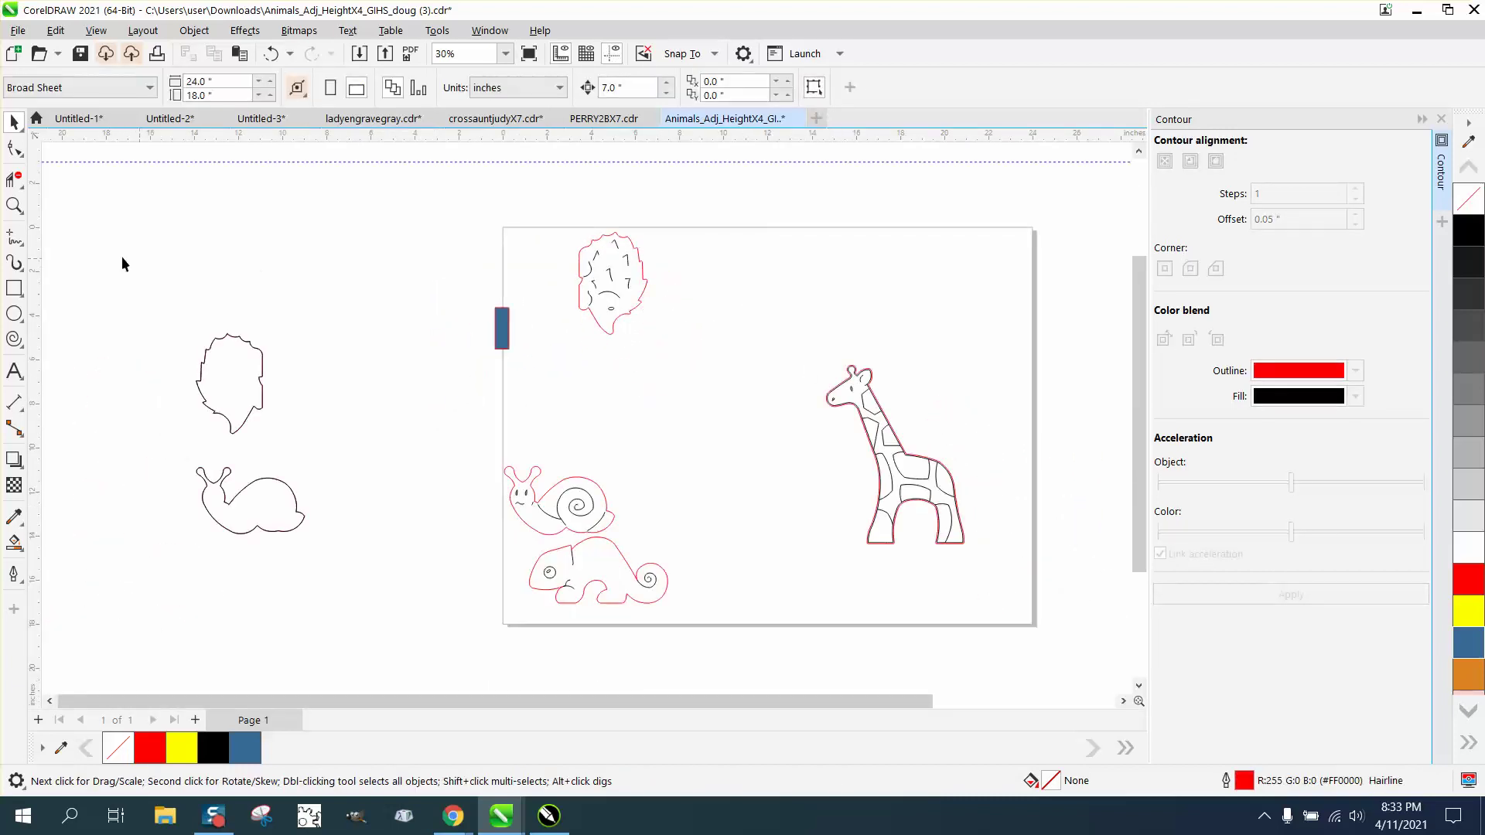
pyautogui.click(15, 205)
pyautogui.moveTo(826, 365); pyautogui.dragTo(937, 461)
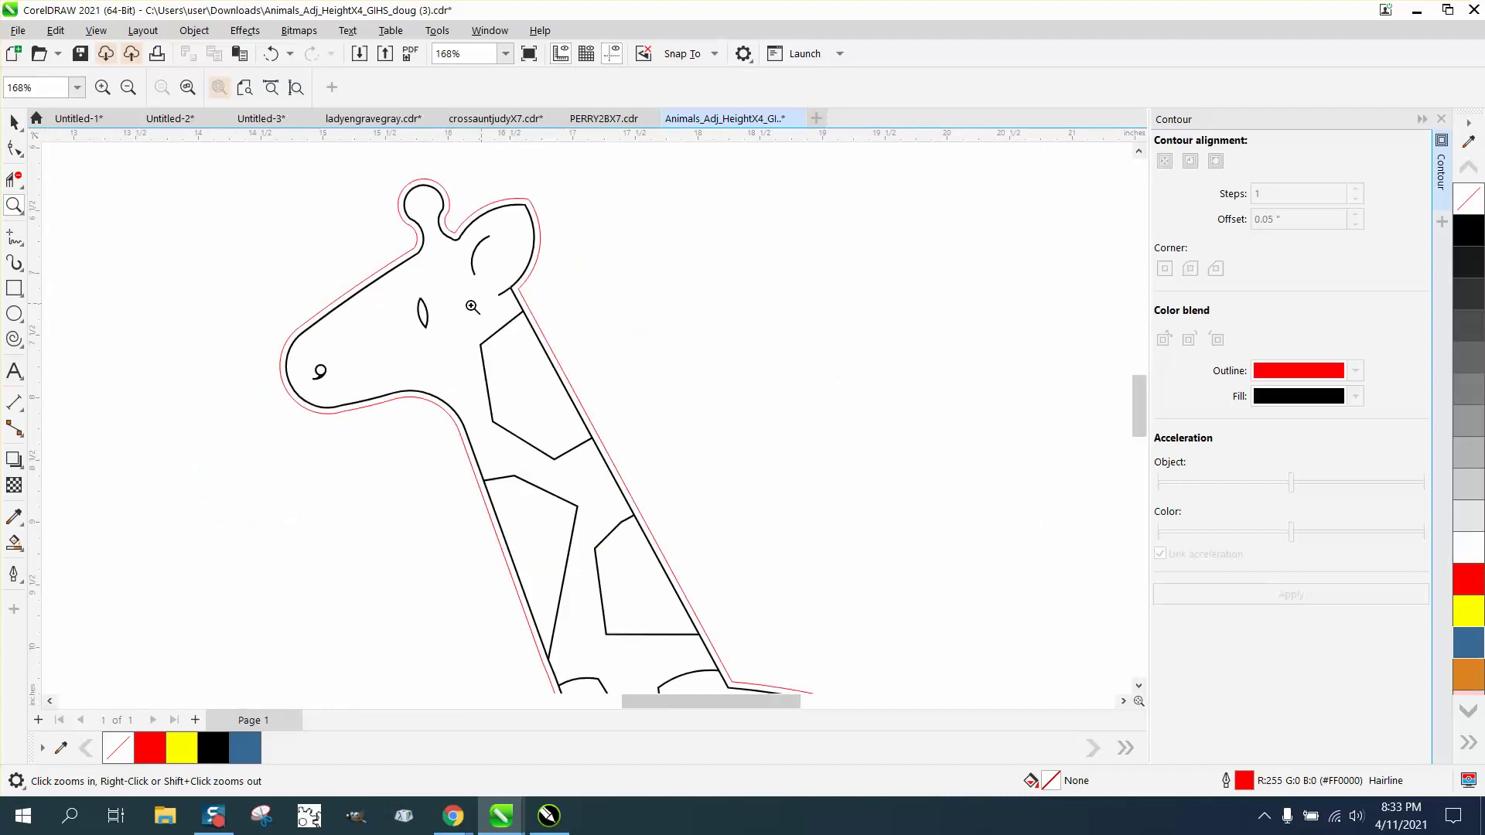
pyautogui.scroll(-3, 463, 394)
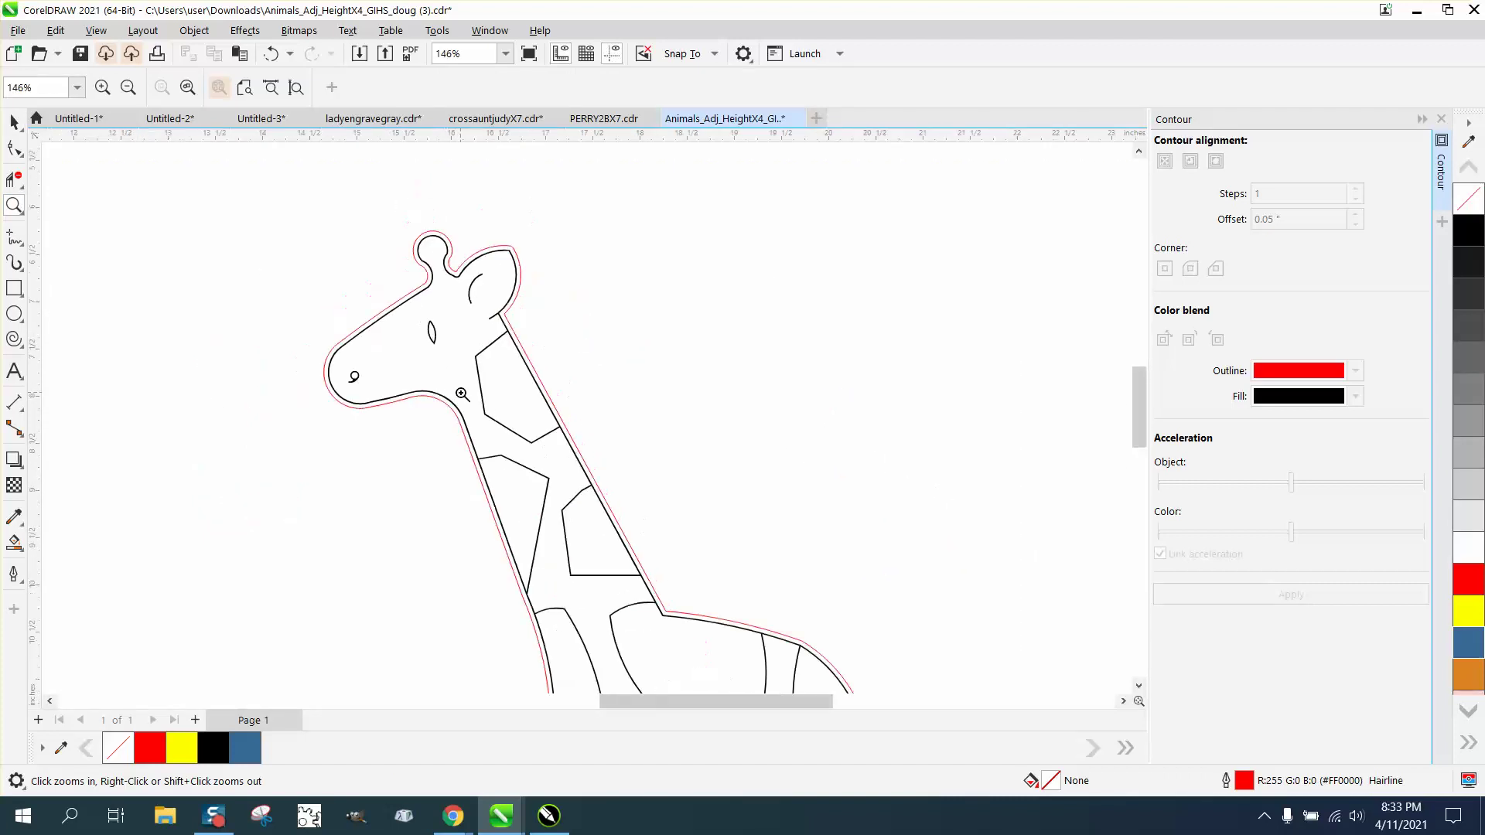